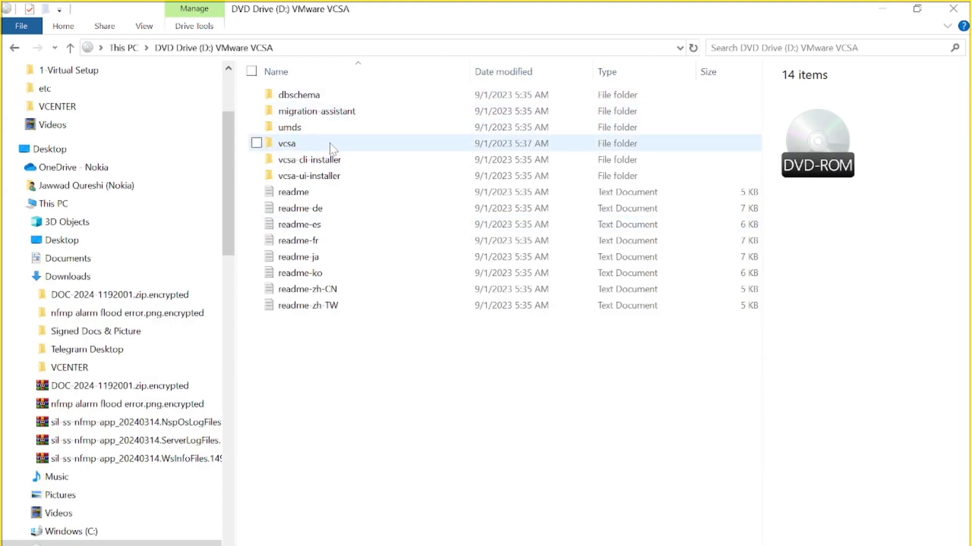
- Launch the installer application from the win32 folder inside vcsa-ui-installer on the VMware VCSA DVD drive
left_click(338, 182)
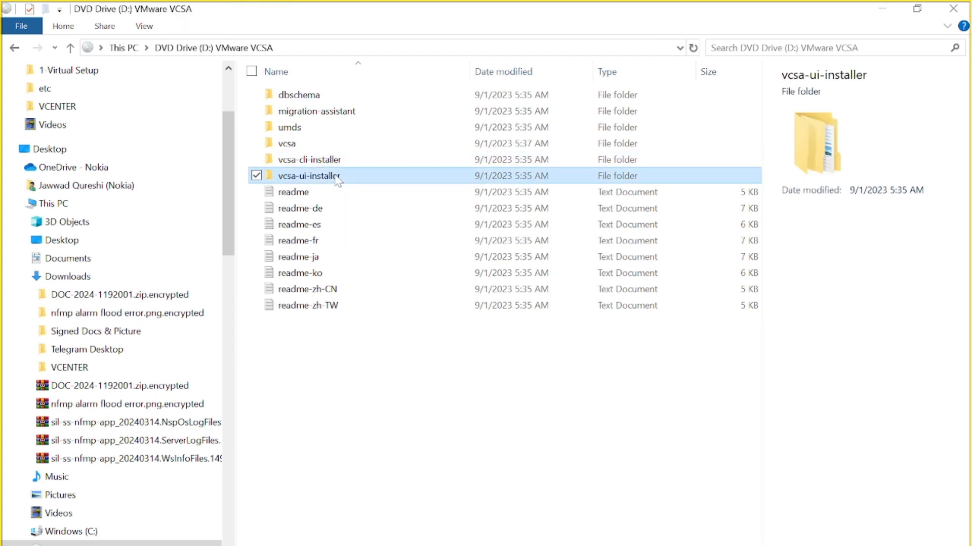
double_click(338, 180)
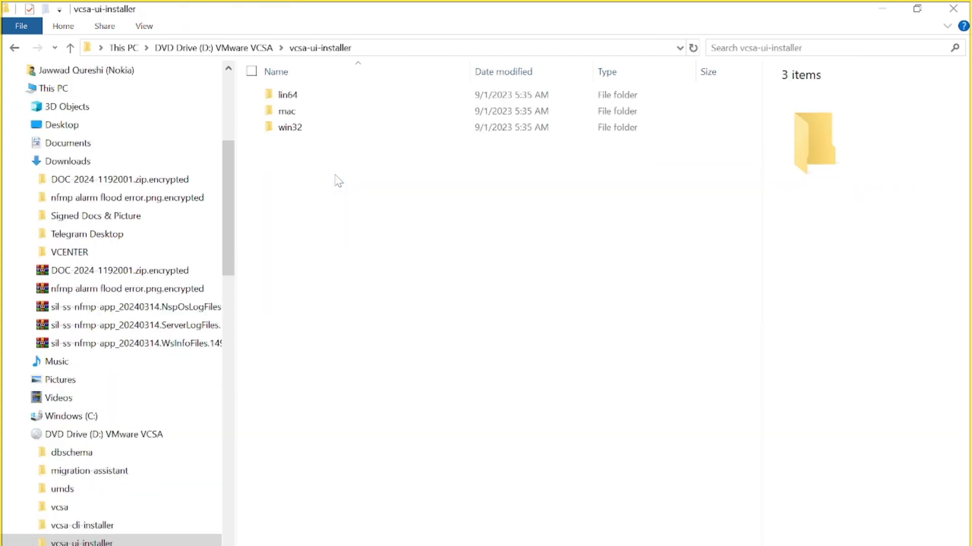
double_click(303, 128)
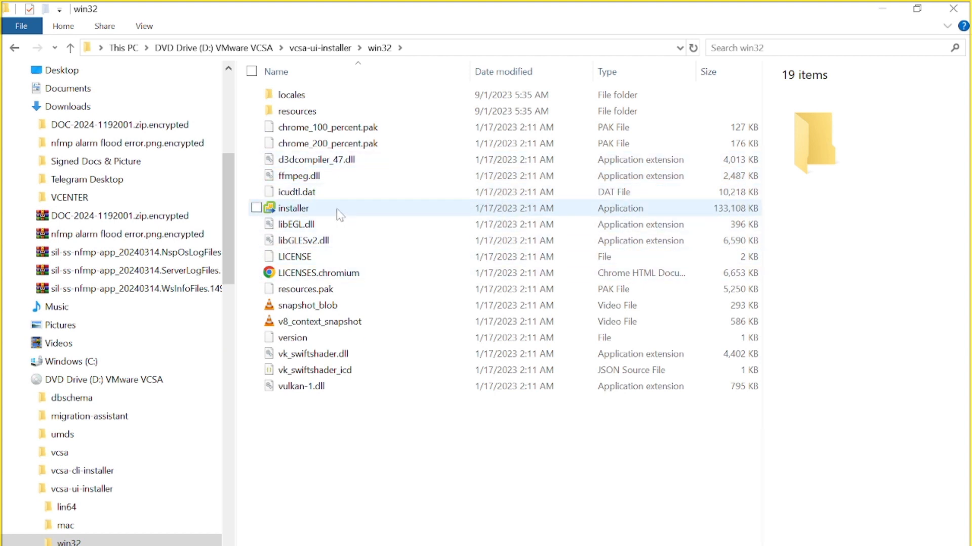
left_click(342, 229)
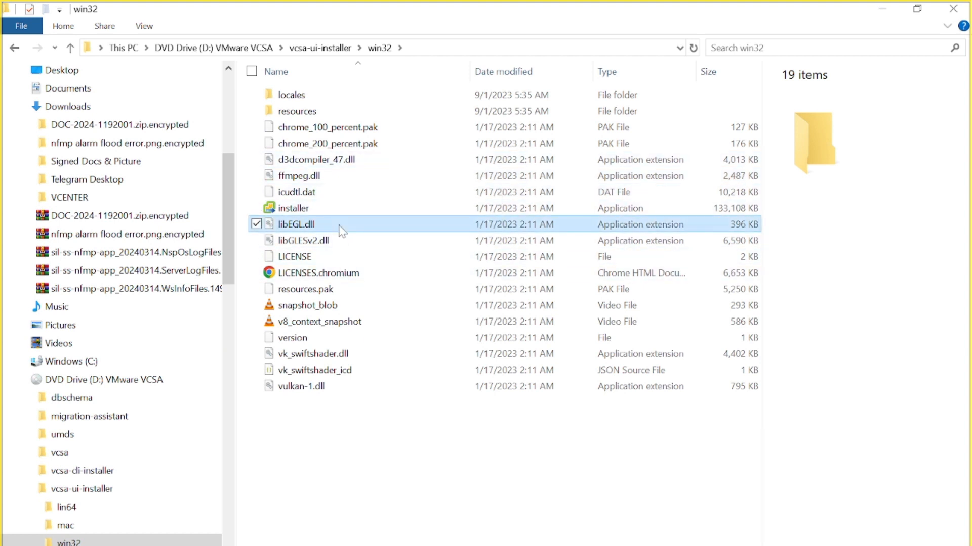
left_click(325, 212)
double_click(325, 213)
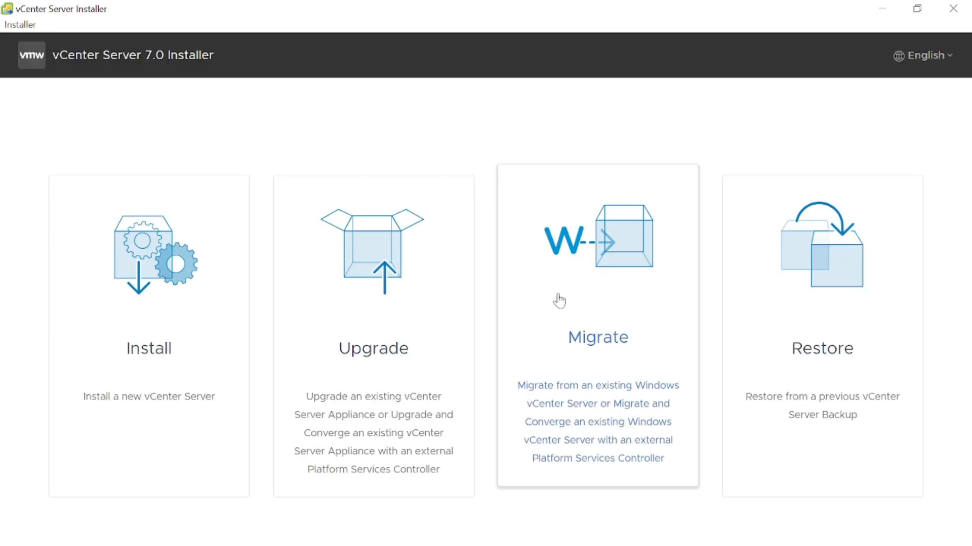
- Start a new vCenter Server installation and accept the end user license agreement
left_click(174, 351)
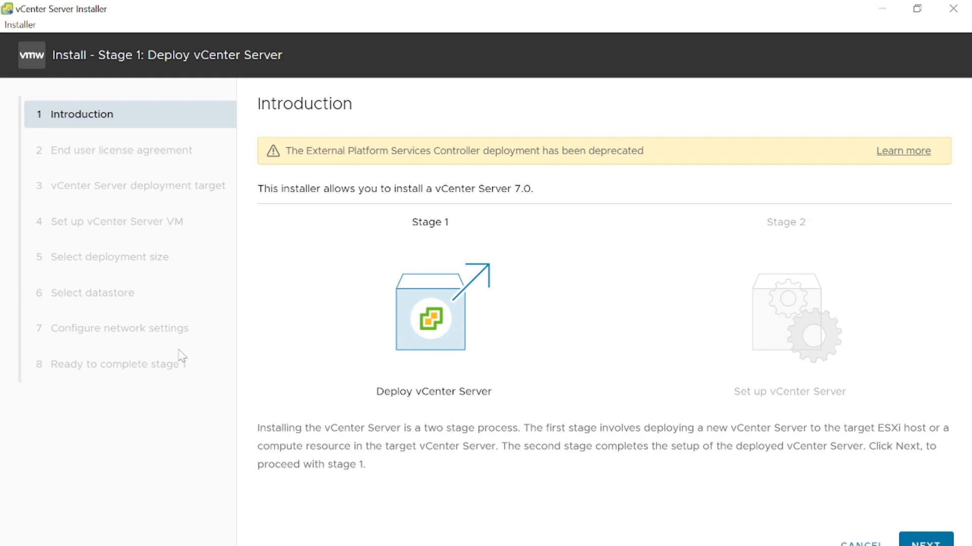
left_click(905, 538)
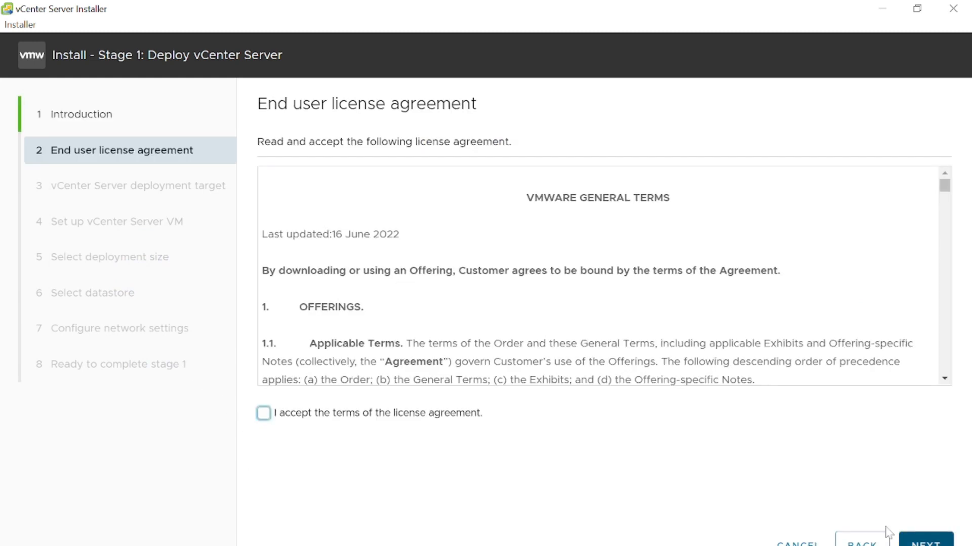
left_click(263, 413)
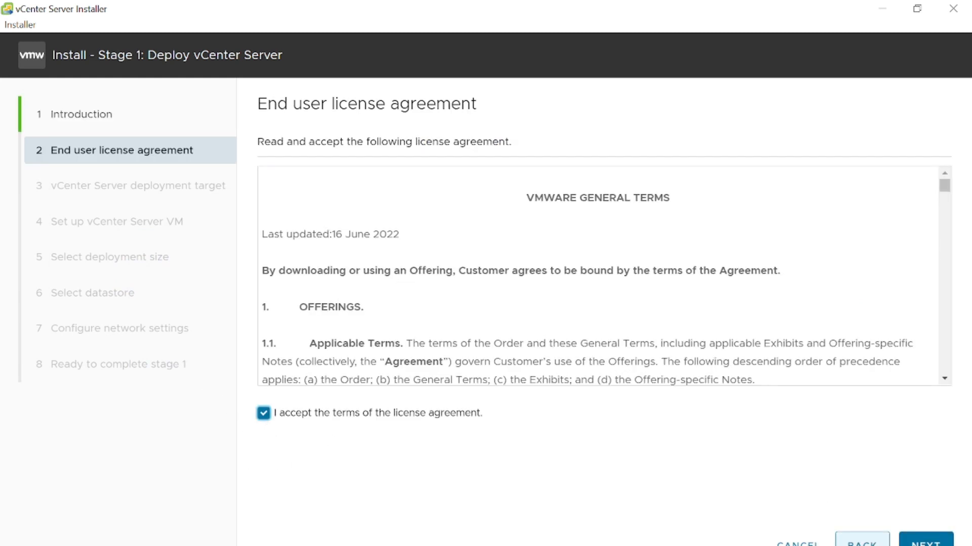
left_click(925, 541)
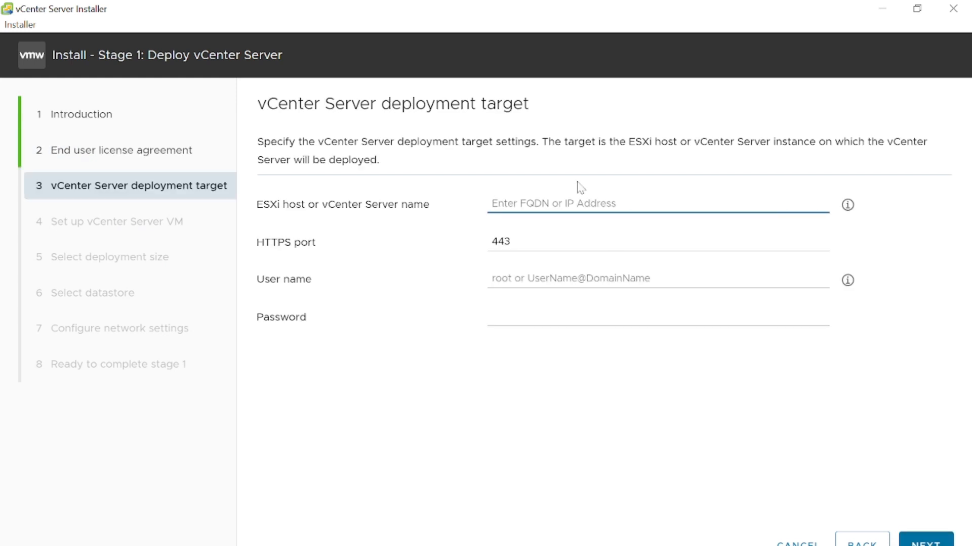
- Set the deployment target's ESXi host name to esxi.ujnetlab.com
type("esx")
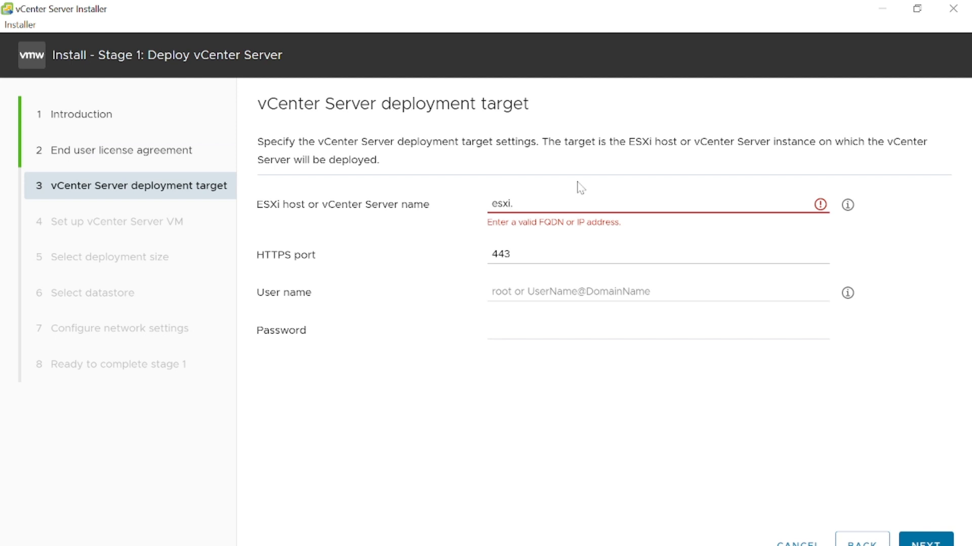
type("i.uj")
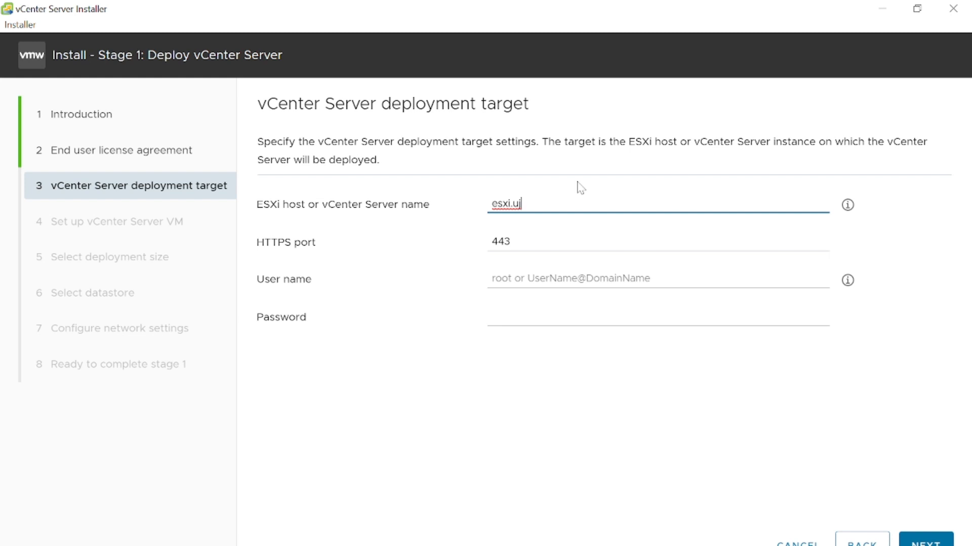
type("netlab.com")
- Enter root as the deployment target's user name and fill in its password
left_click(494, 279)
type("root")
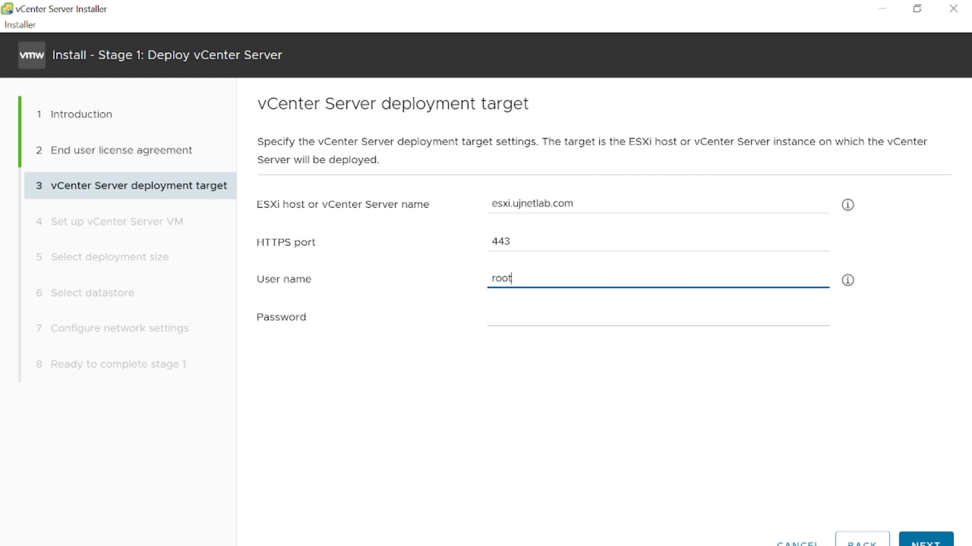
left_click(550, 317)
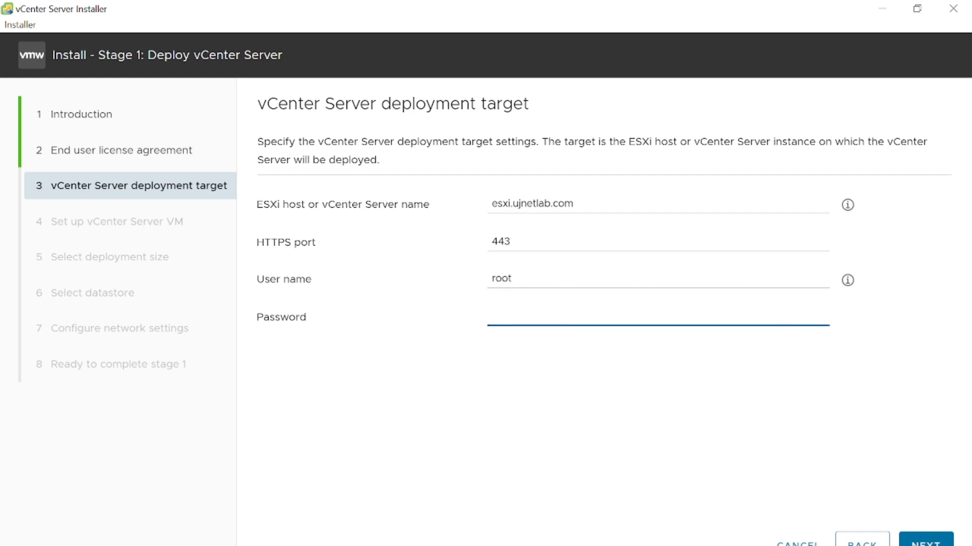
type("V•••••••")
- Switch to Command Prompt, ping esxi.ujnetlab.com to check the host's reachability, and minimize the window
key("alt+Tab")
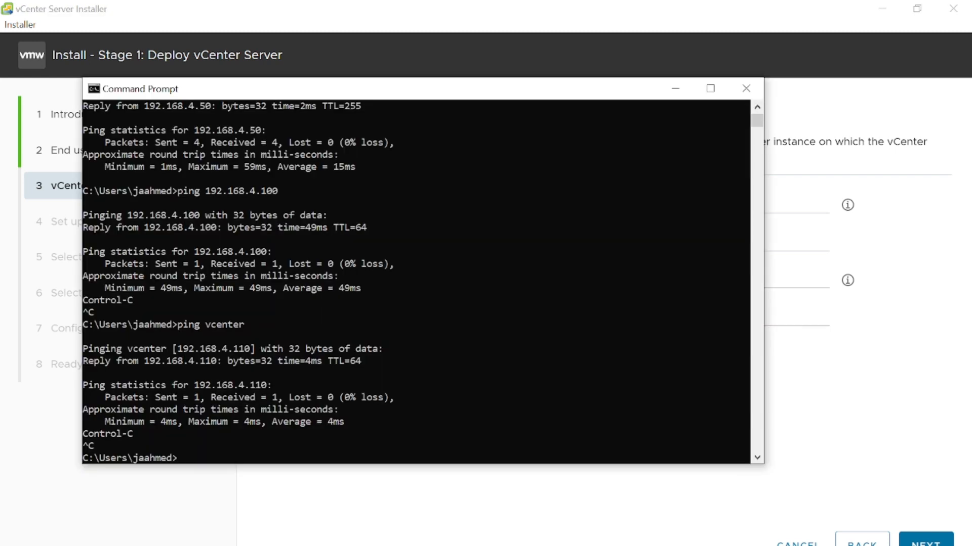
type("ping")
type(" esxi")
type(".vcen")
key("BackSpace")
key("BackSpace")
key("BackSpace")
type("ujnetlab.com")
key("Return")
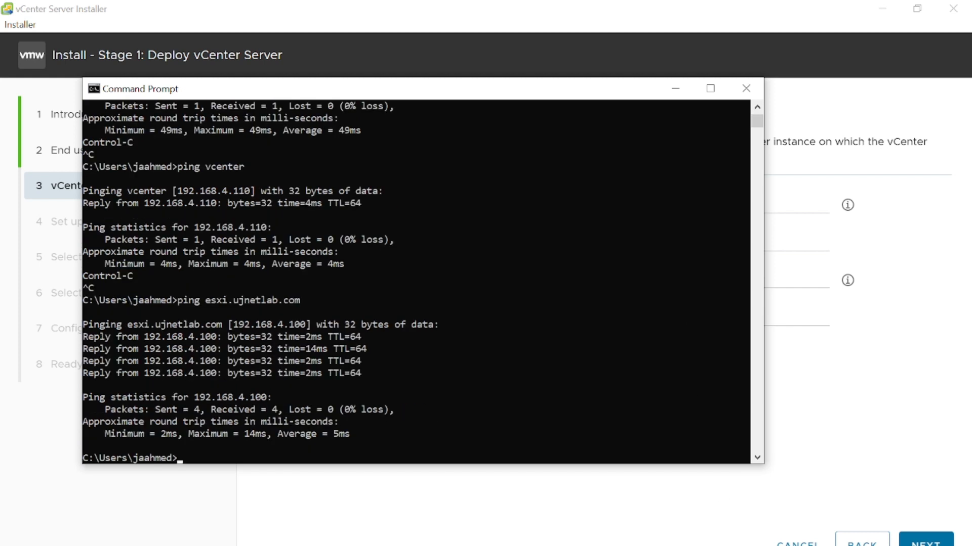
left_click(675, 89)
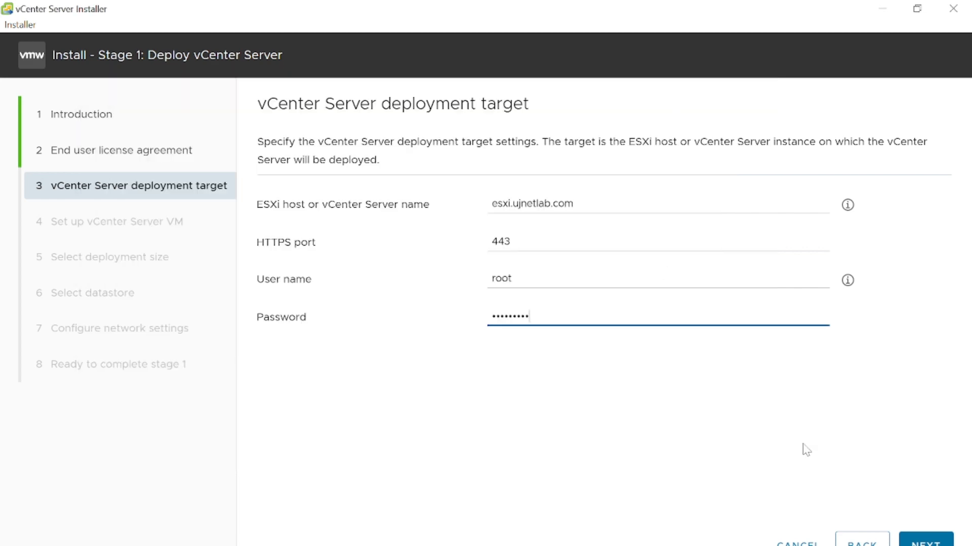
- Submit the deployment target, accept its SSL certificate, and name the vCenter Server VM vcenter
left_click(929, 541)
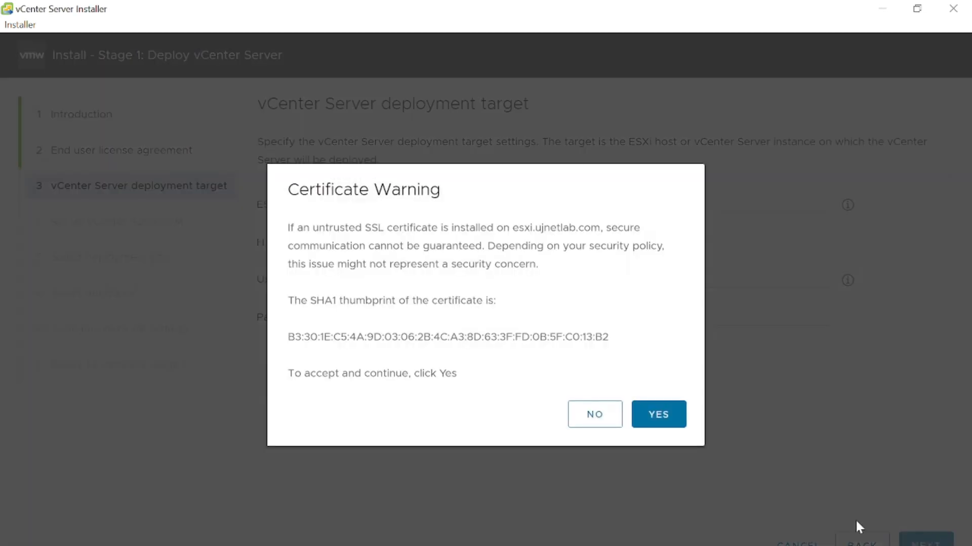
left_click(663, 414)
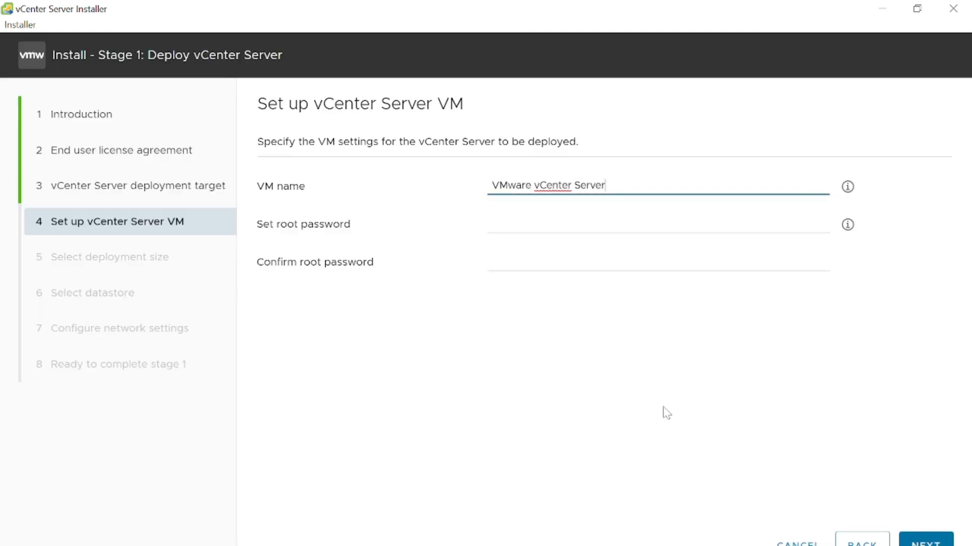
key("ctrl+a")
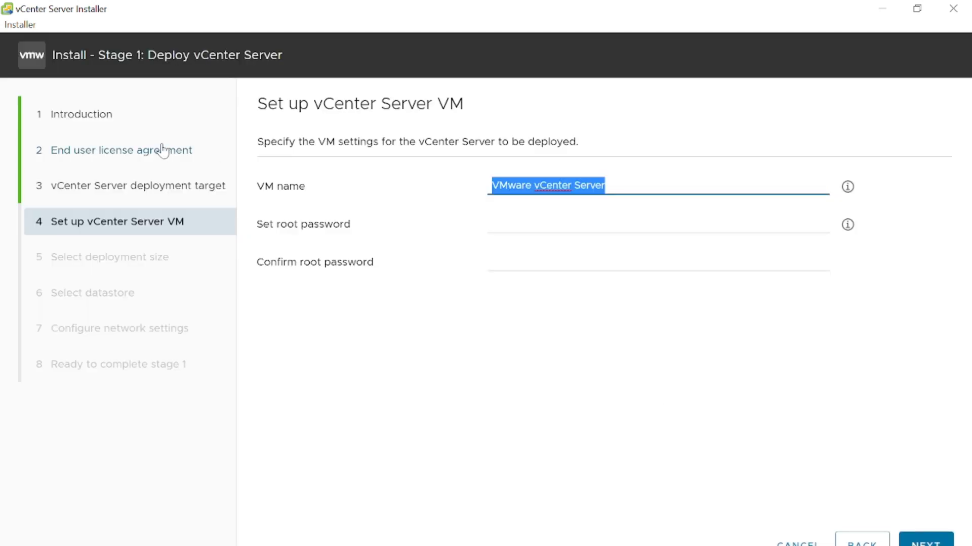
type("vcenter")
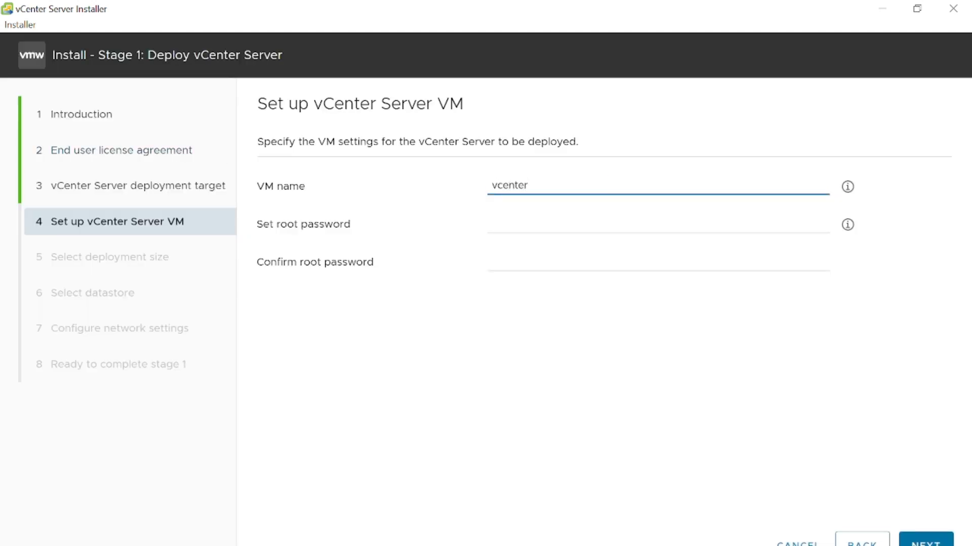
- Enter the new root password for the vCenter Server VM
left_click(496, 218)
key("Caps_Lock")
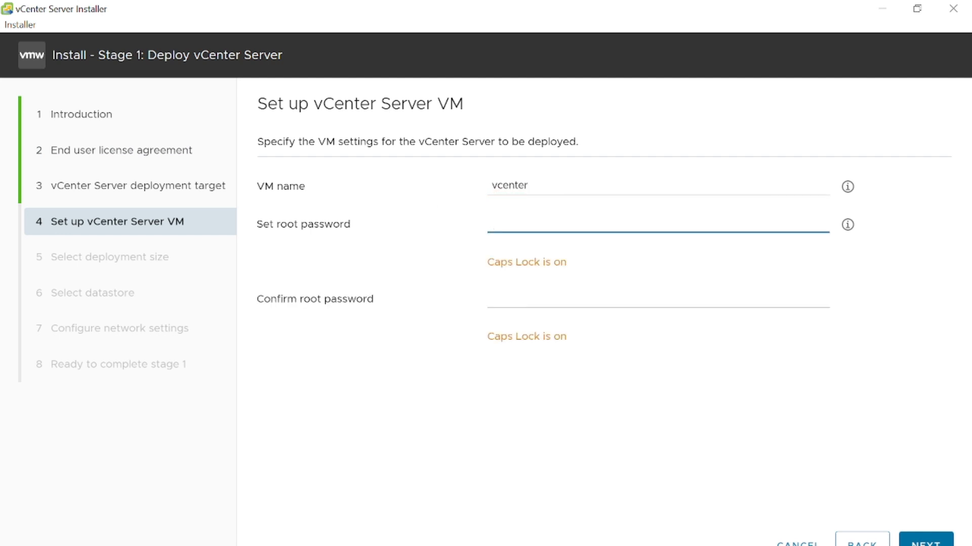
type("•")
key("Caps_Lock")
type("•••••")
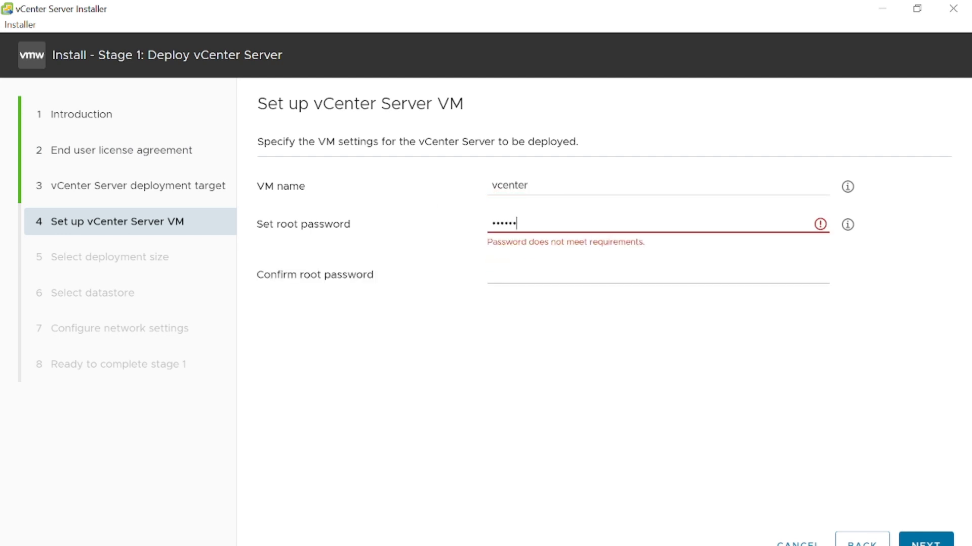
type("•••")
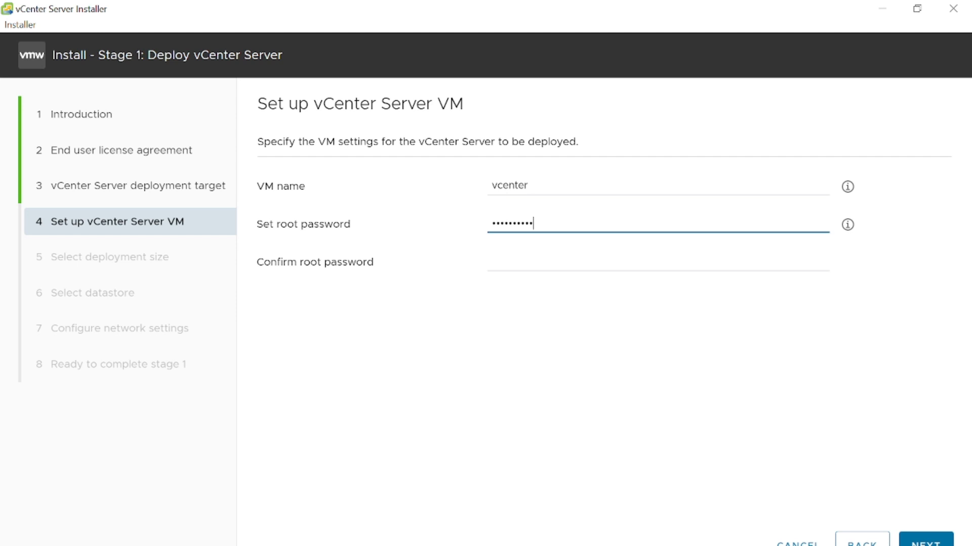
- Repeat the root password in the confirmation field and continue to the deployment size settings
left_click(492, 262)
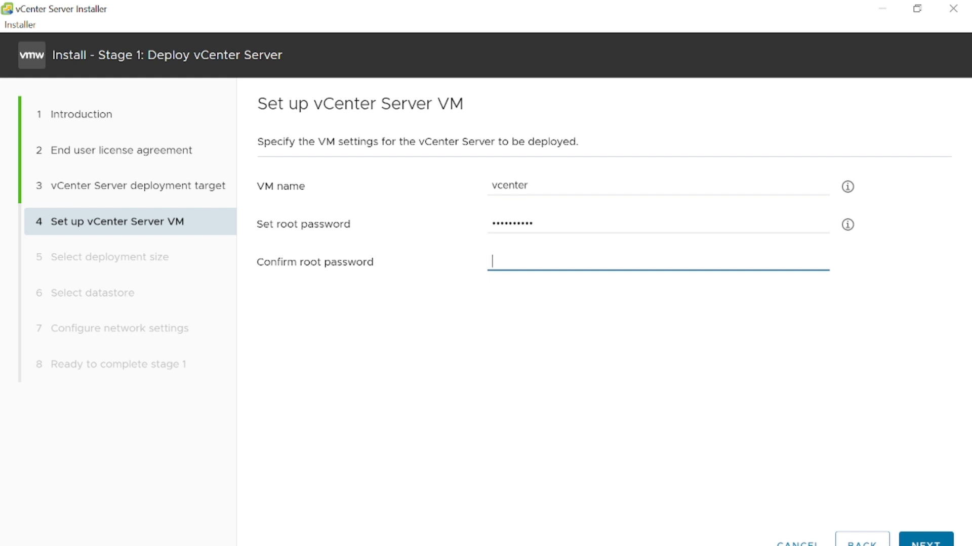
key("Caps_Lock")
type("•")
key("Caps_Lock")
type("•••••")
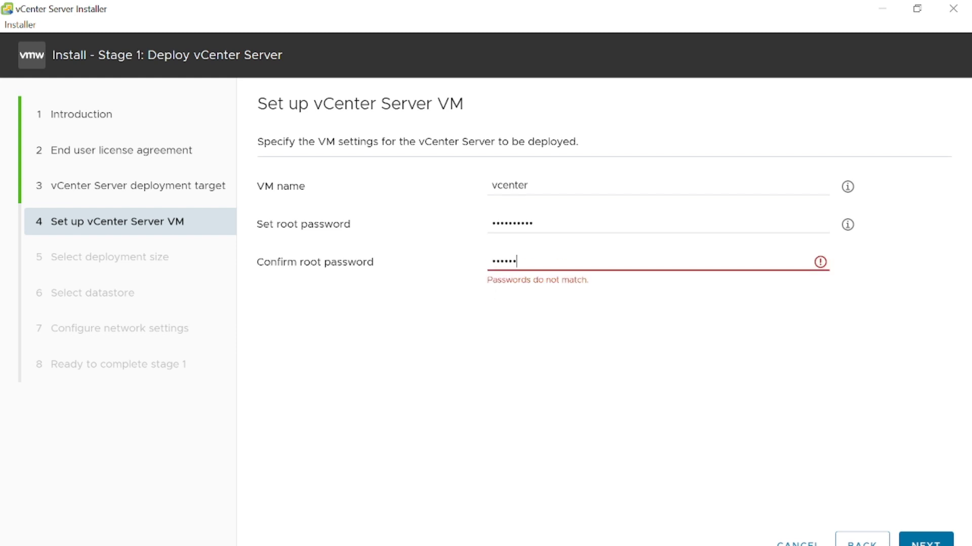
type("••")
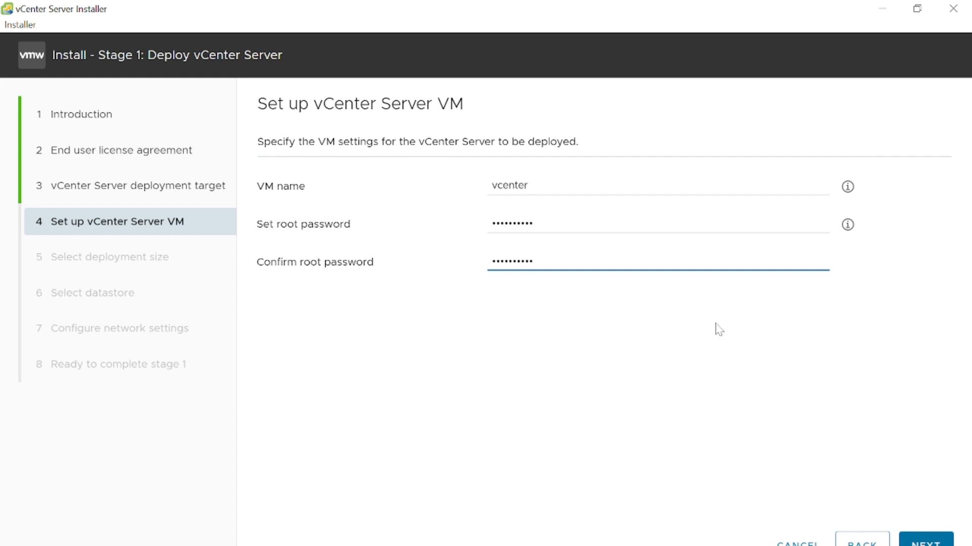
left_click(927, 540)
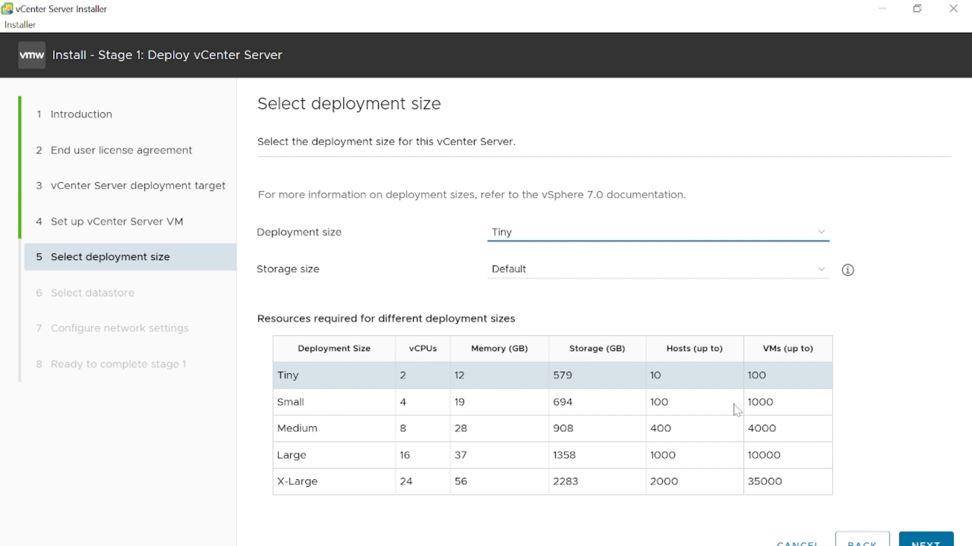
- Accept the Tiny deployment size with Default storage and use datastore1 with Thin Disk Mode enabled
left_click(918, 540)
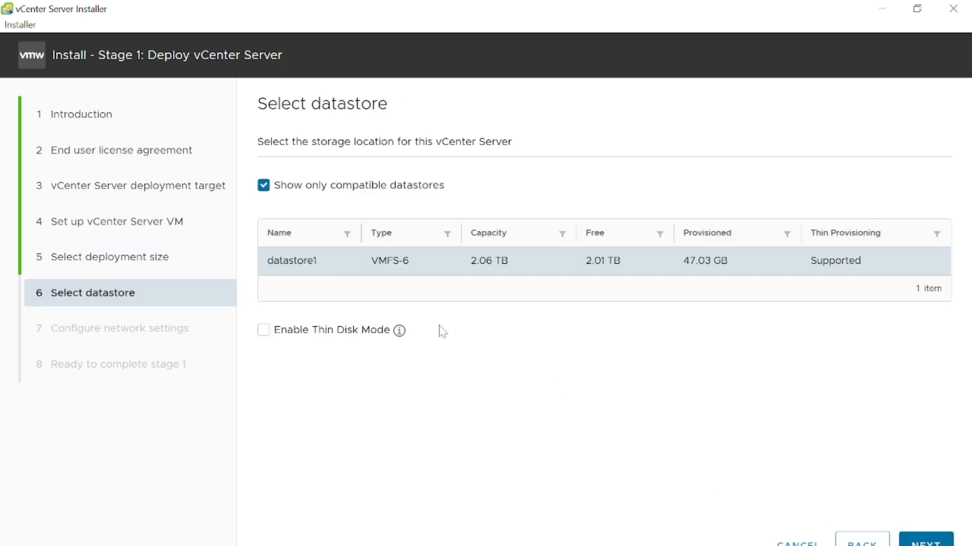
left_click(263, 333)
left_click(925, 541)
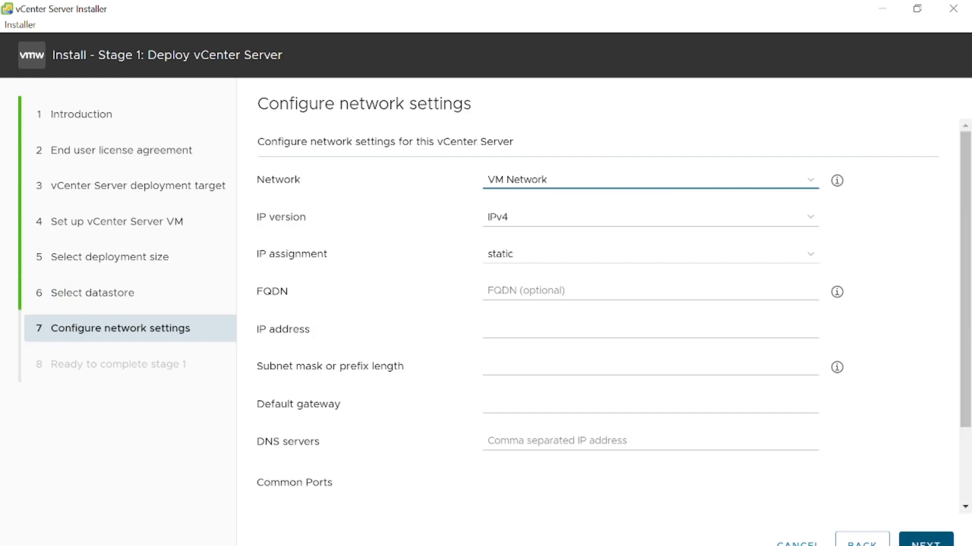
left_click(729, 187)
left_click(732, 188)
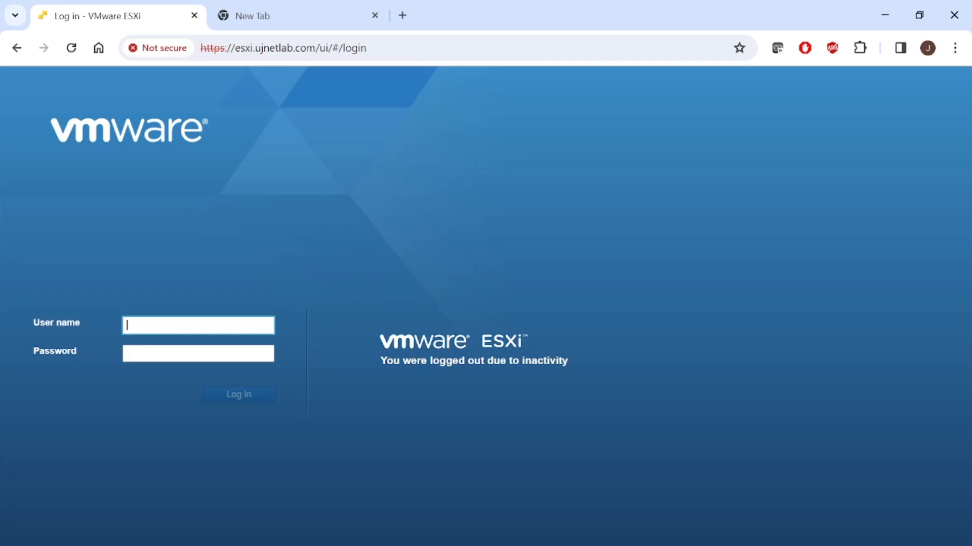
- Switch to Chrome and log in to the VMware ESXi host client as root with the account password
type("root")
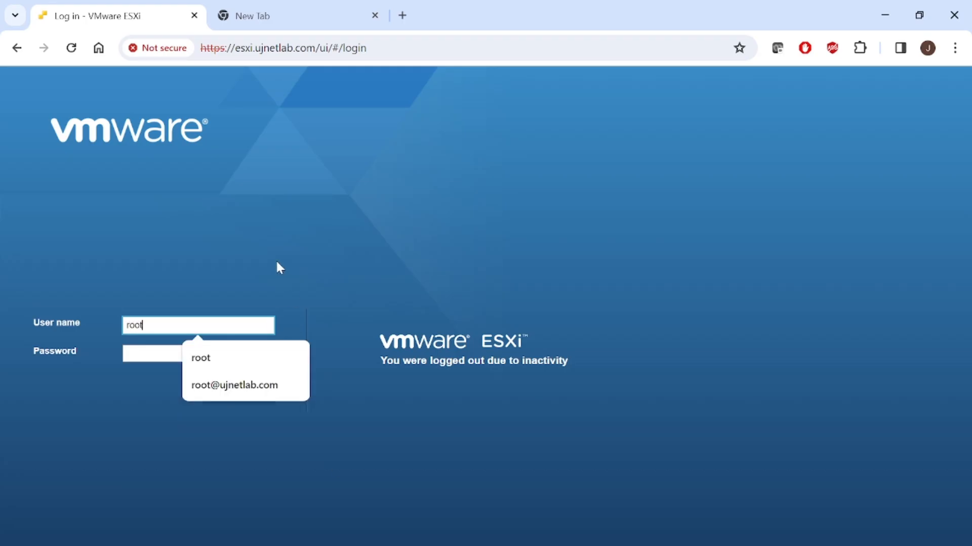
key("Tab")
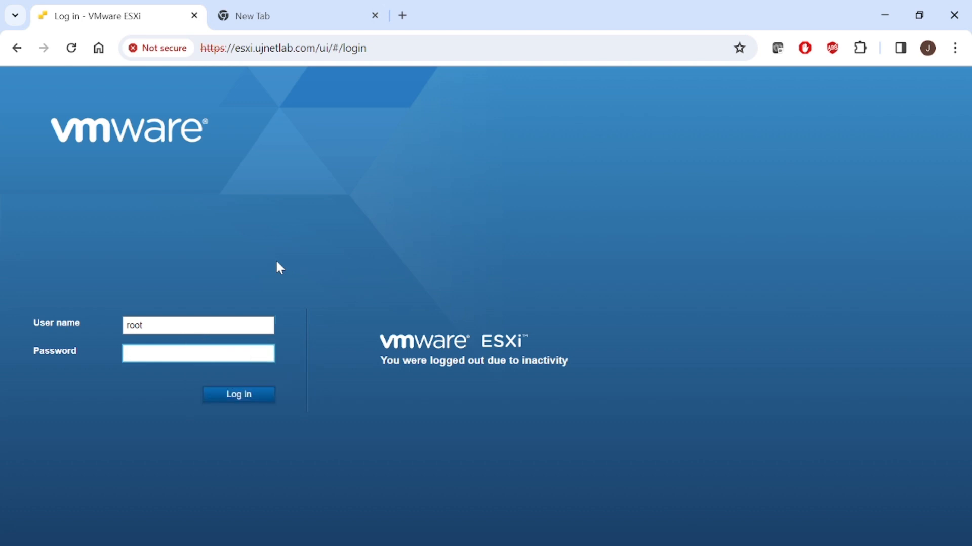
type("VMware1!")
key("Return")
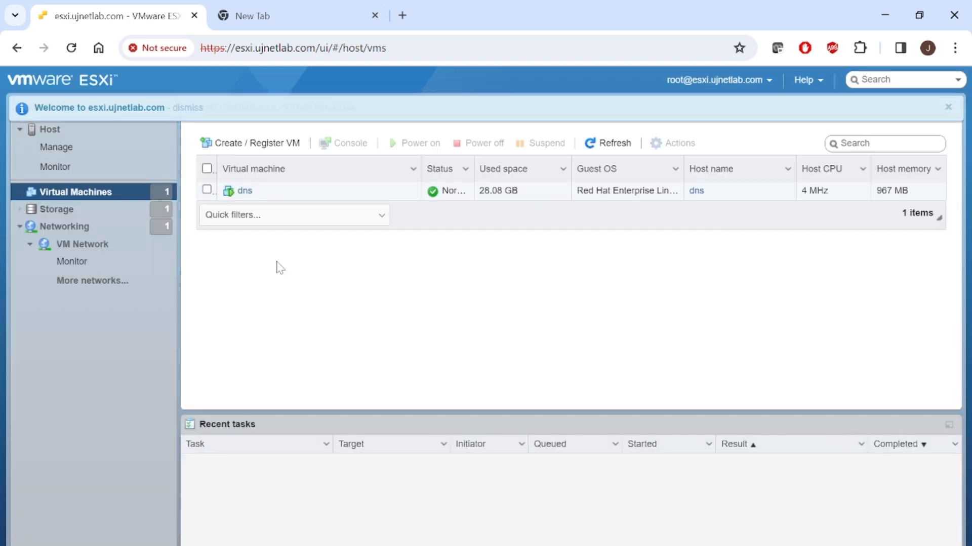
- Inspect the VM Network port group and the host's networking configuration
left_click(68, 233)
left_click(70, 244)
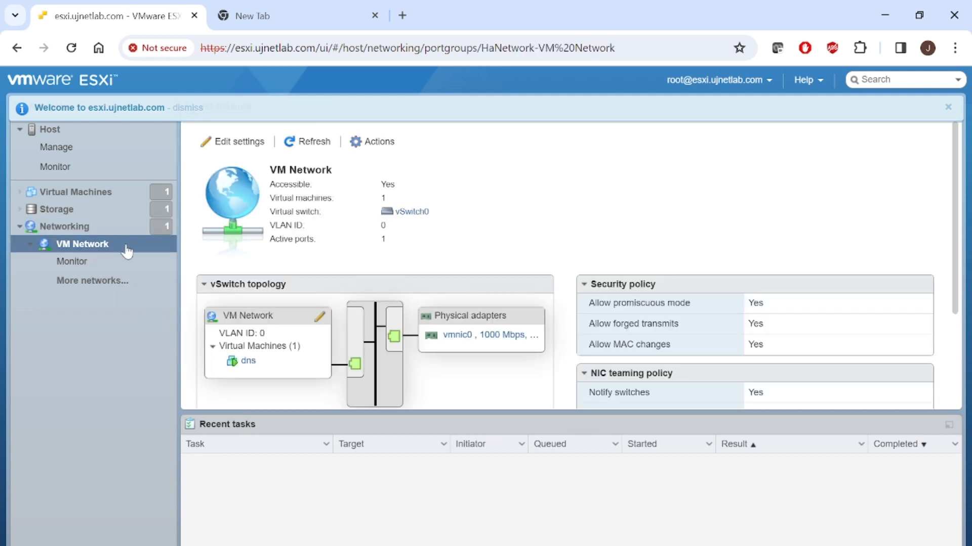
left_click(74, 227)
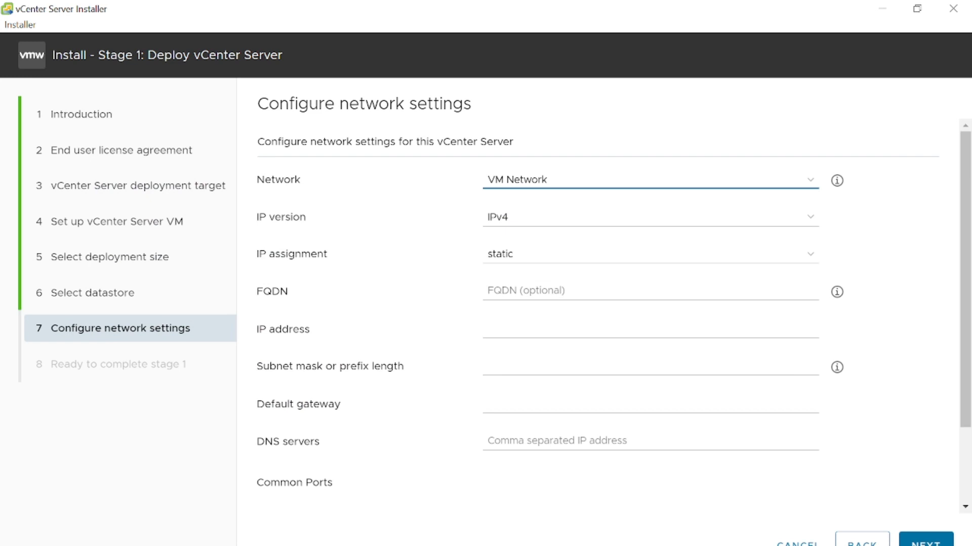
- Set the FQDN of the vCenter Server to vcenter.ujnetlab.com in the network settings
left_click(494, 291)
type("vce")
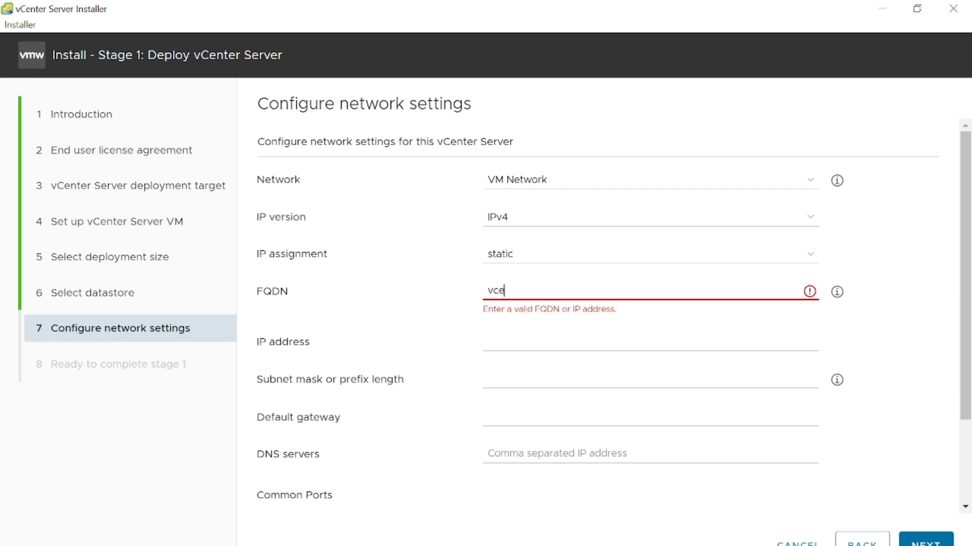
type("nter.u")
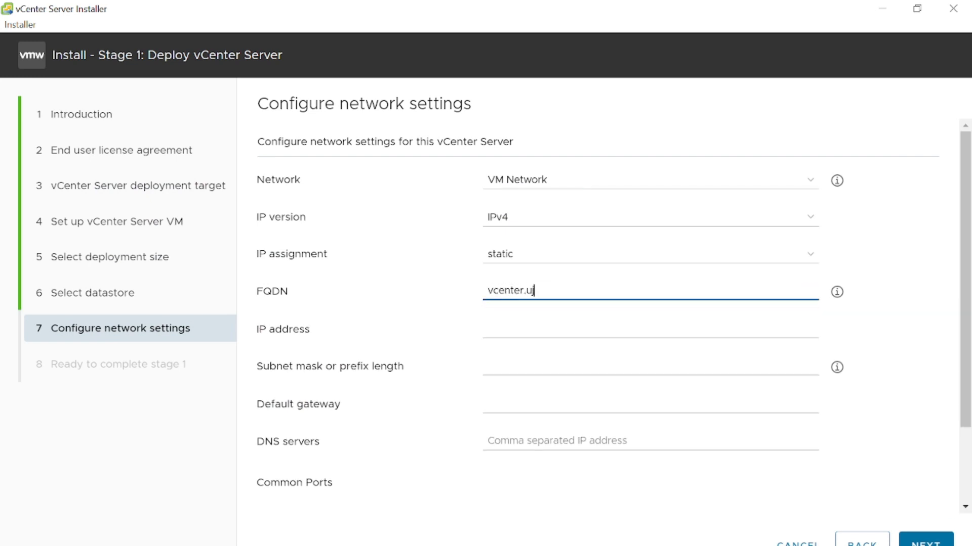
type("jnetlab.com")
key("Tab")
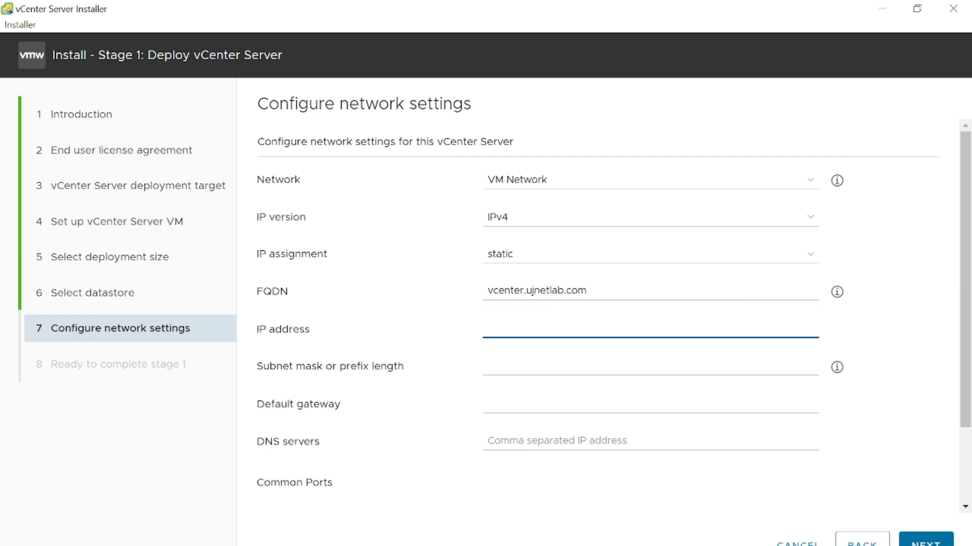
- Set the IP address to 192.168.4.110, checking the earlier vcenter ping output in Command Prompt for the address
type("192.168.4.")
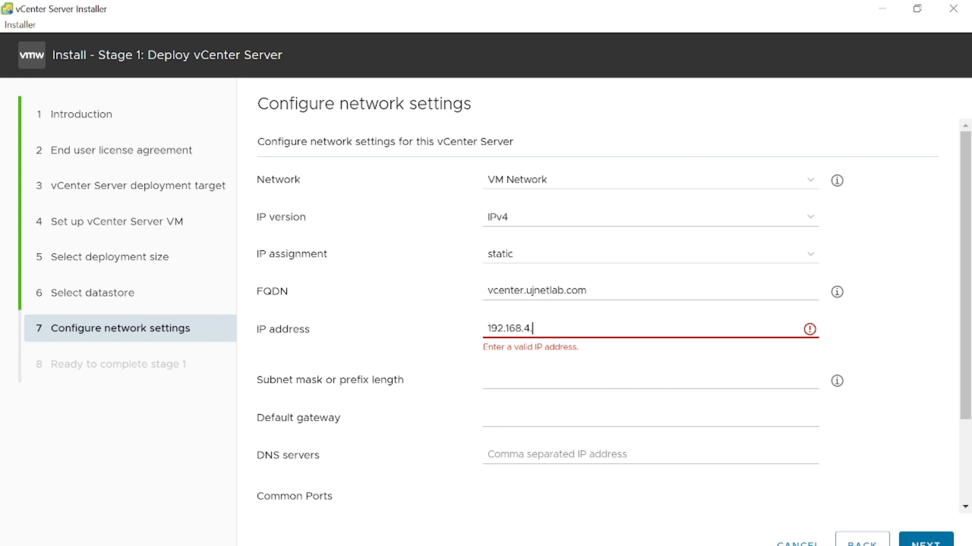
key("alt+Tab")
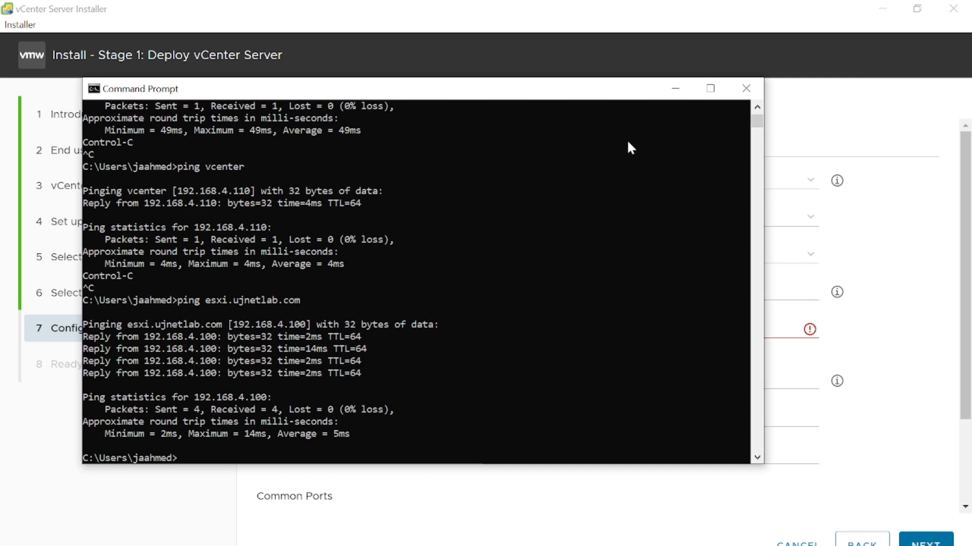
scroll(757, 112, "up", 5)
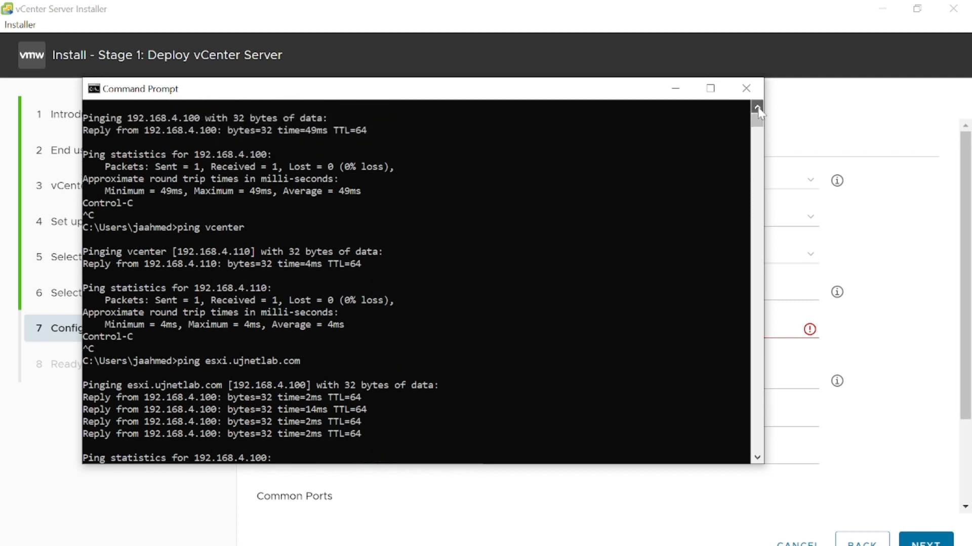
scroll(759, 113, "up", 6)
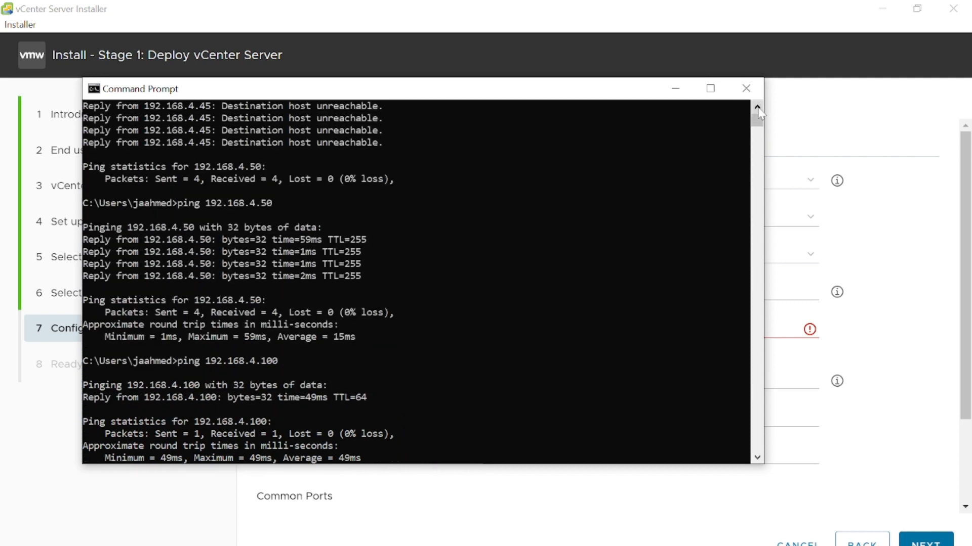
scroll(759, 113, "up", 2)
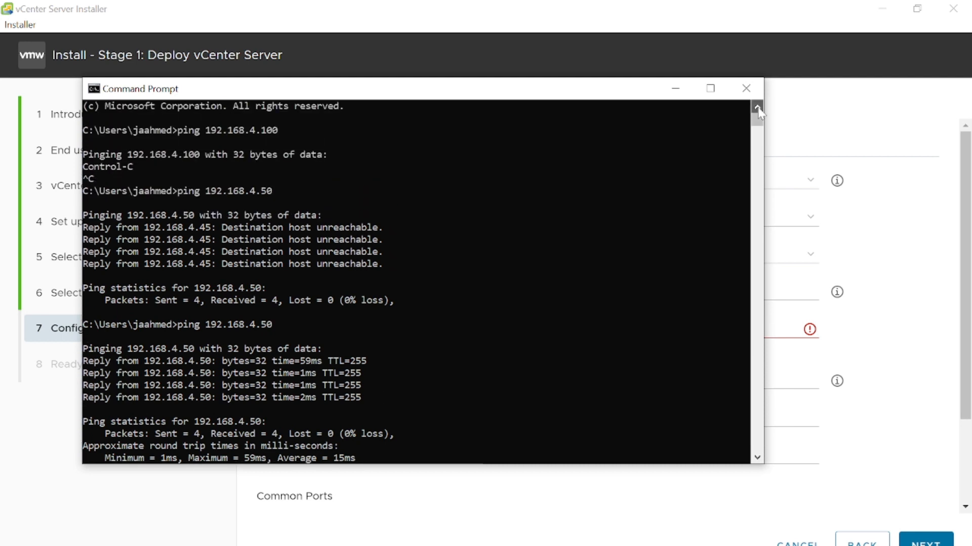
left_click(757, 200)
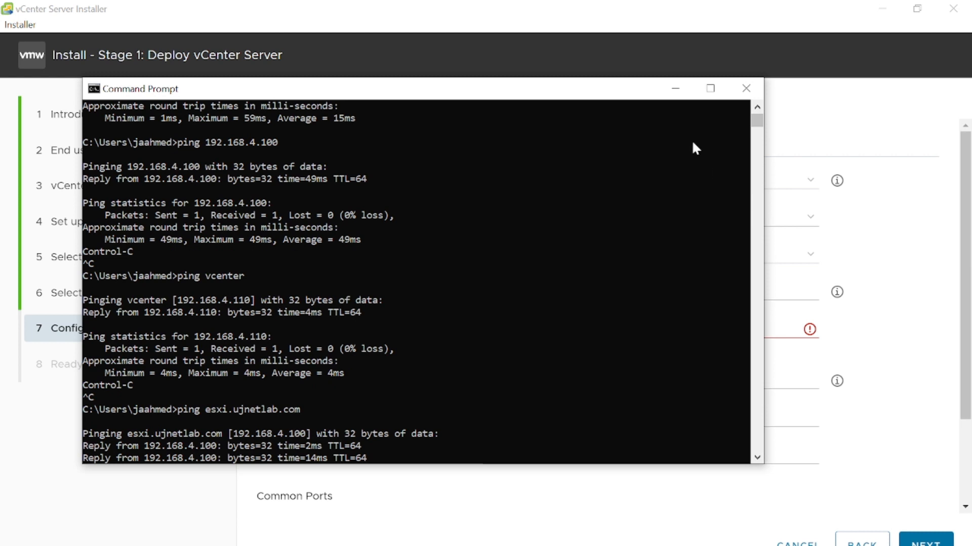
left_click(673, 92)
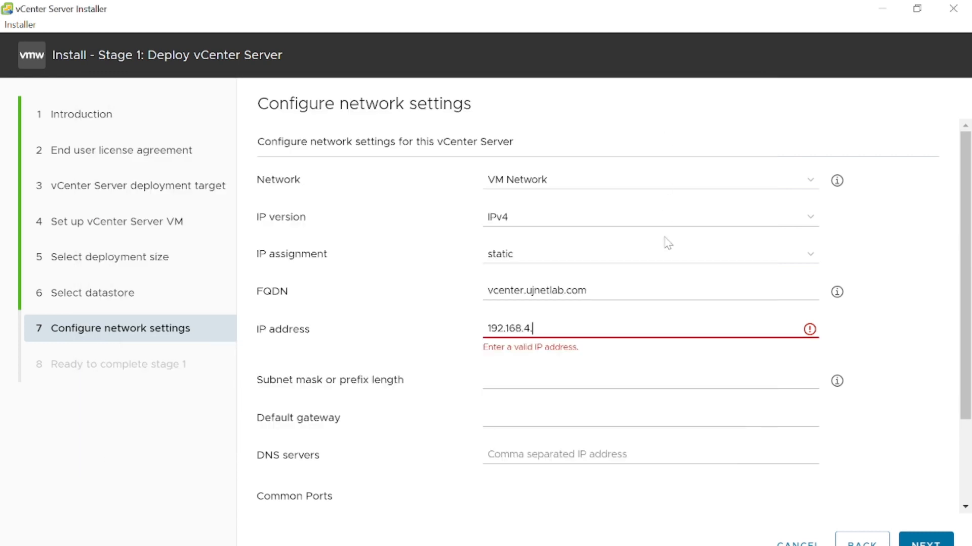
type("110")
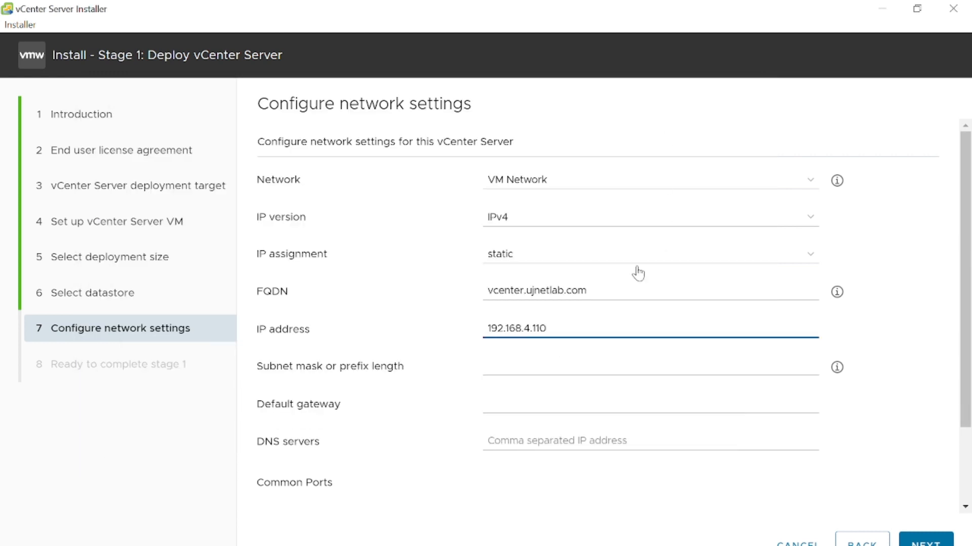
- Set the subnet mask to 255.255.252.0 and the default gateway to 192.168.4.1
left_click(552, 367)
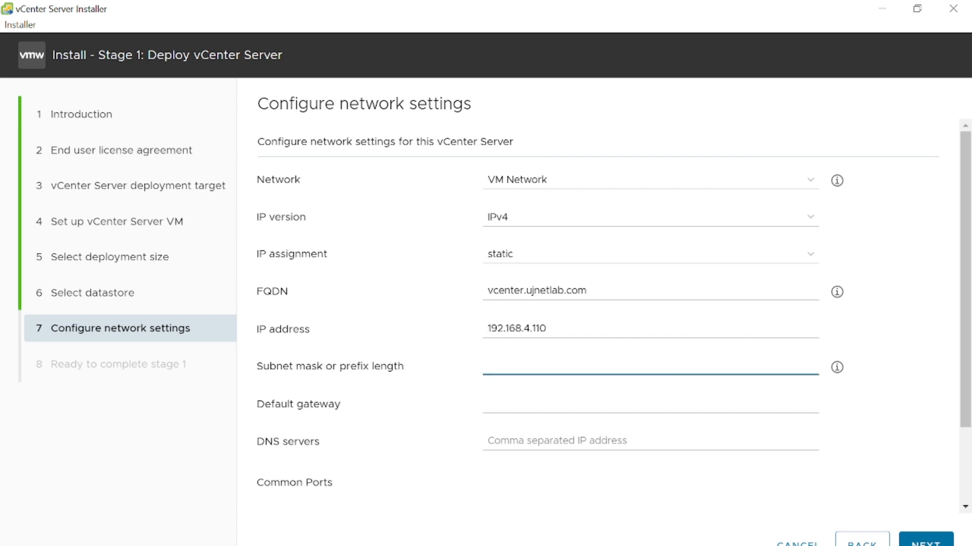
type("255.255.25")
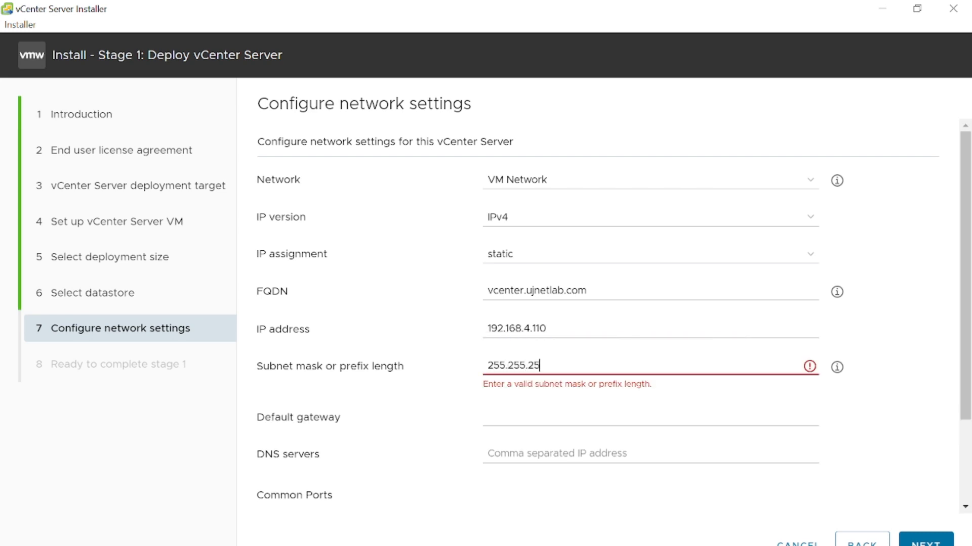
type("2.0")
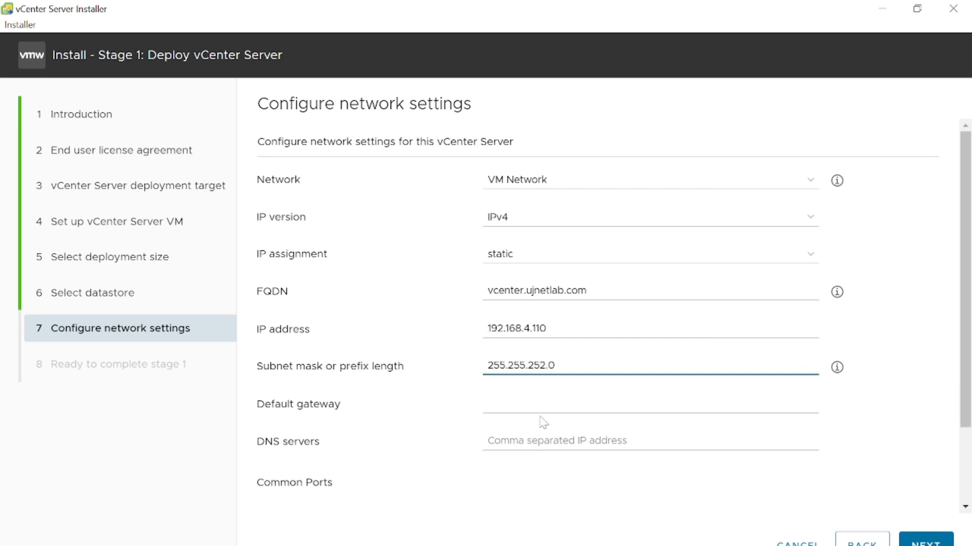
key("Tab")
type("2")
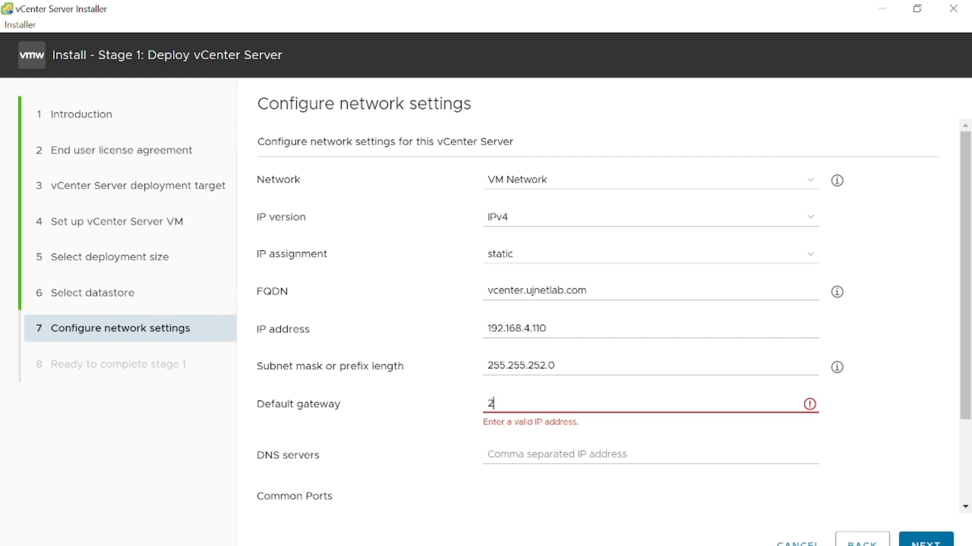
key("BackSpace")
type("192.168")
type(".5")
type(".1")
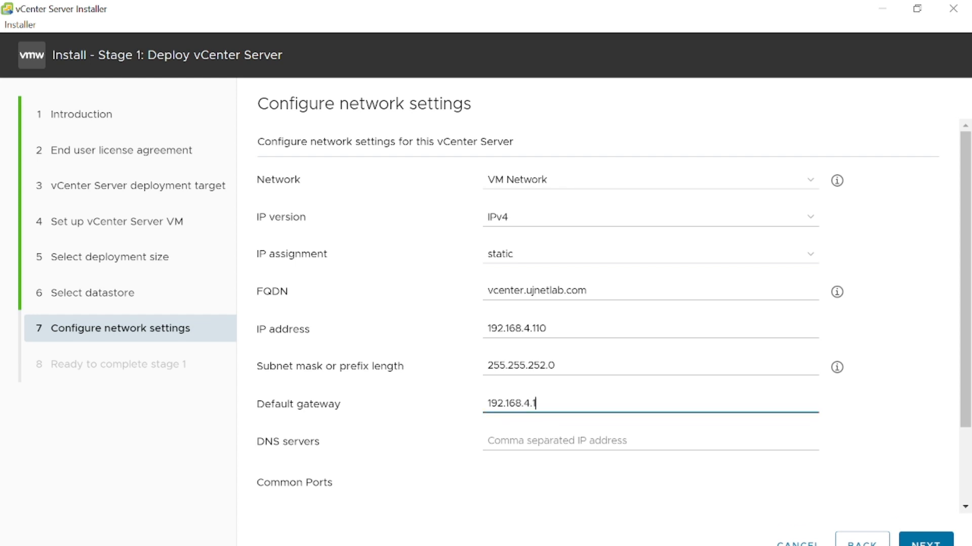
- Set the DNS server to 192.168.4.105 and continue to the Stage 1 review page
left_click(549, 438)
type("192")
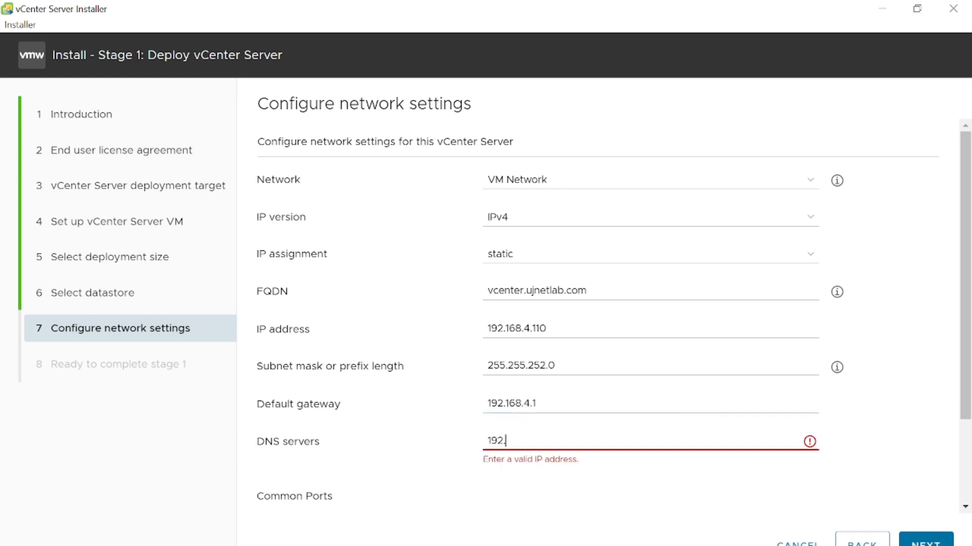
type(".168.4.105")
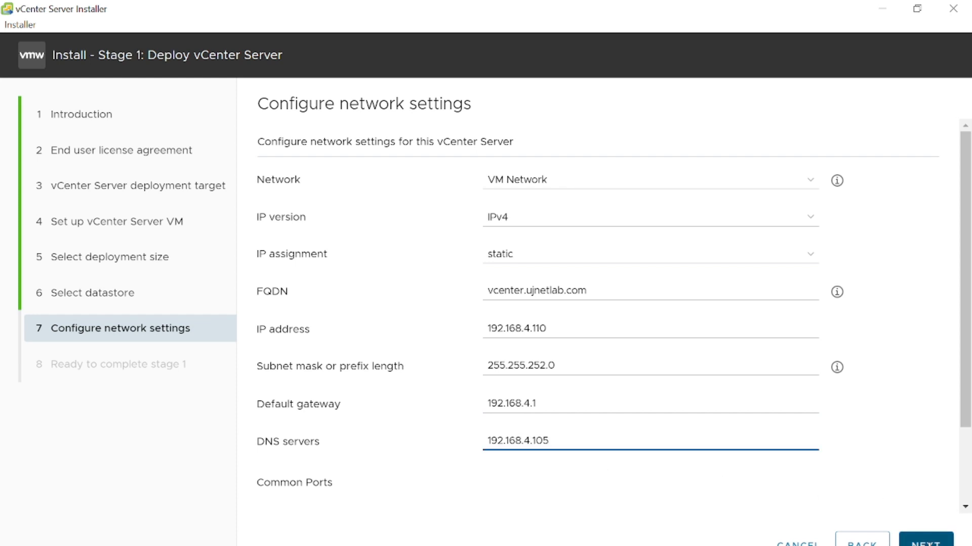
left_click(920, 541)
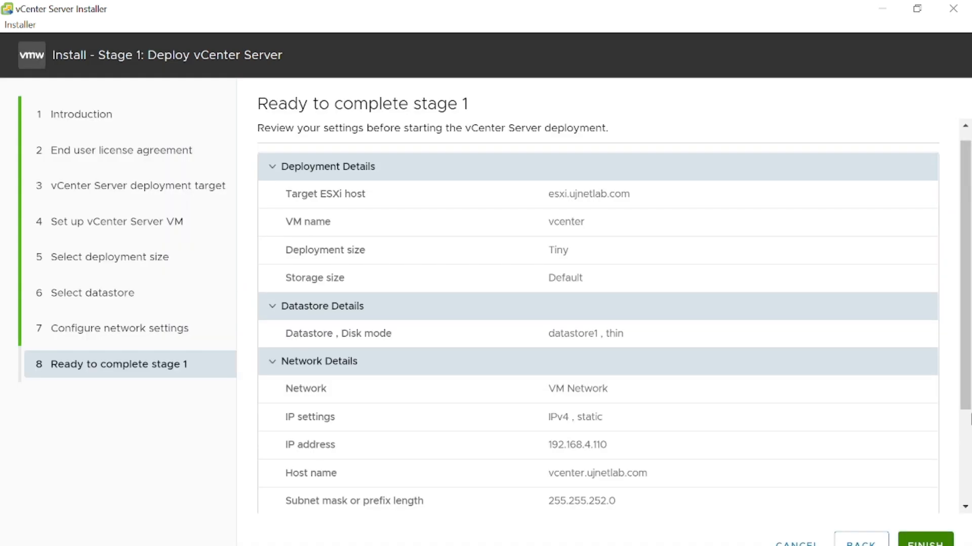
- Review the deployment and datastore details, including target host, VM name, storage size and disk mode
scroll(968, 422, "down", 3)
left_click_drag(967, 422, 969, 323)
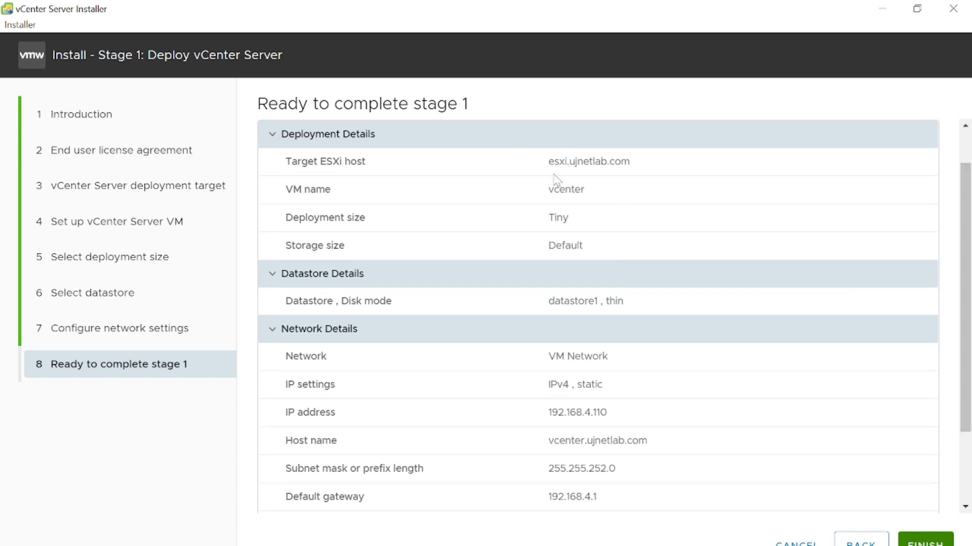
left_click_drag(548, 165, 638, 168)
left_click_drag(596, 195, 554, 190)
triple_click(596, 244)
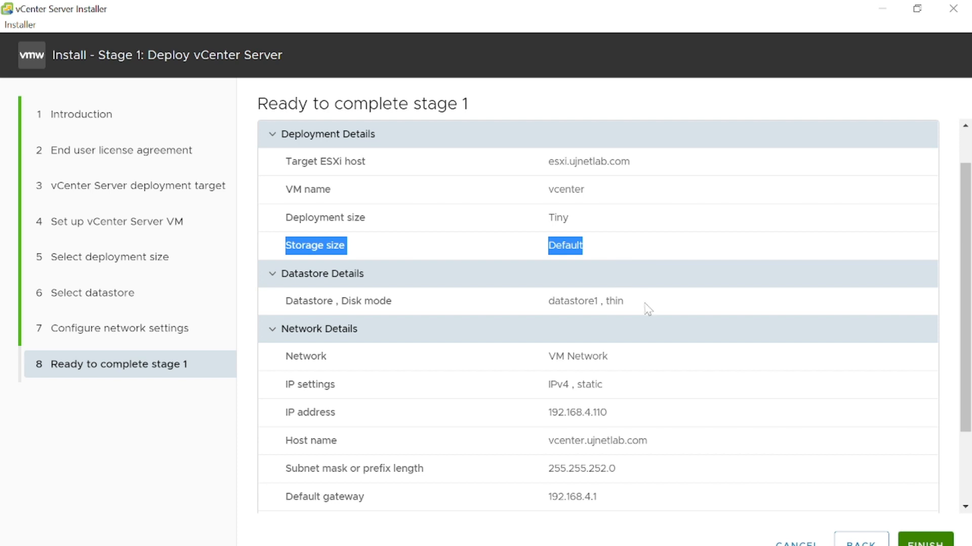
left_click_drag(639, 303, 540, 313)
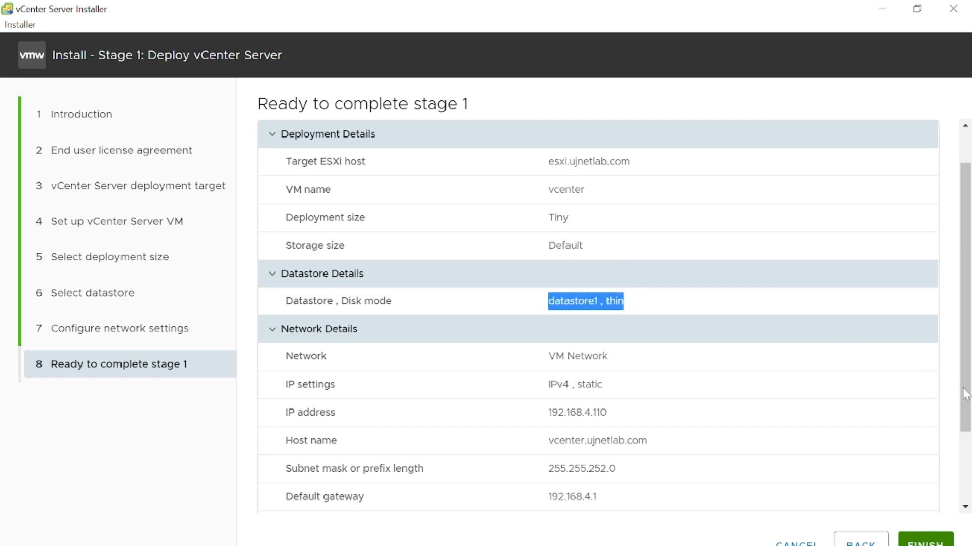
- Review the network details, including network, IP address, host name, subnet mask, gateway, DNS server and ports
scroll(965, 430, "down", 1)
scroll(967, 432, "down", 2)
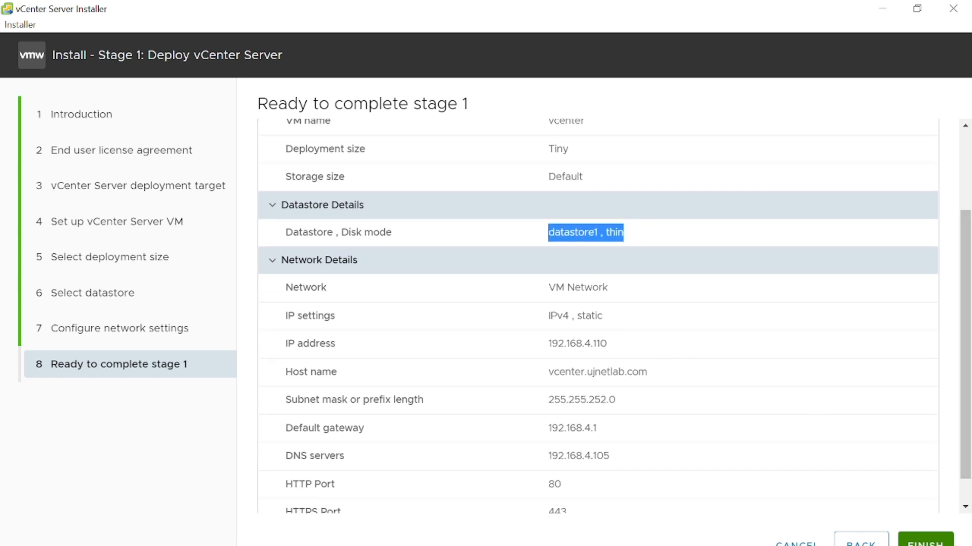
left_click_drag(546, 288, 622, 304)
left_click(595, 337)
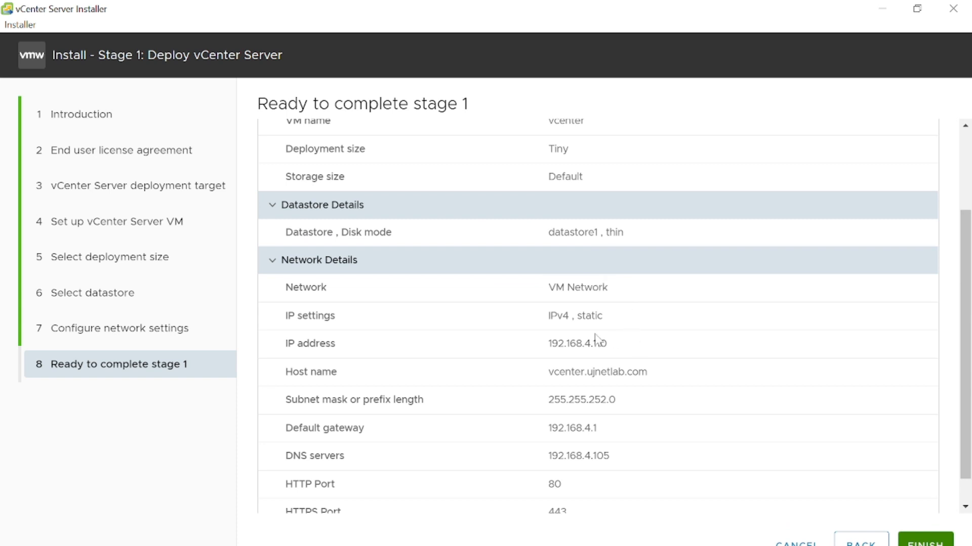
double_click(595, 338)
left_click_drag(566, 287, 629, 304)
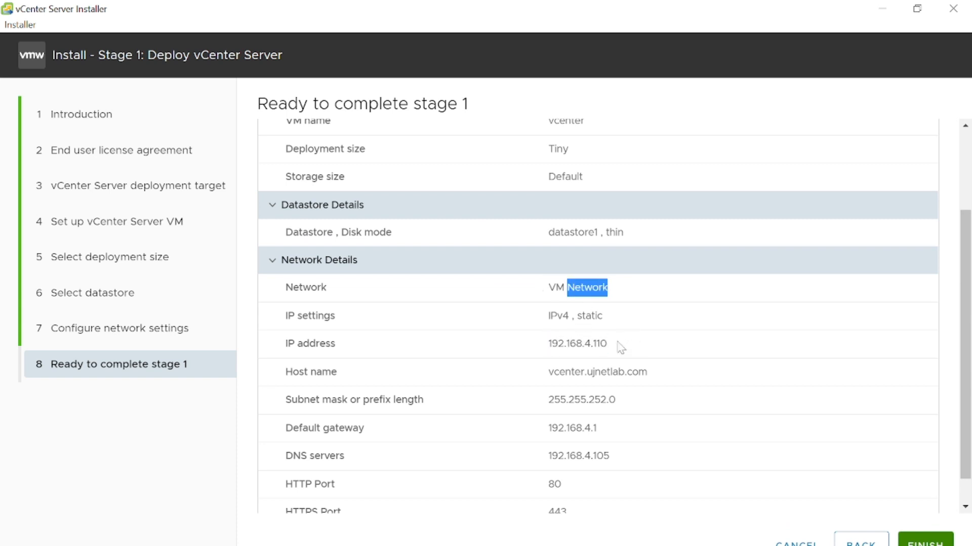
left_click_drag(655, 380, 546, 379)
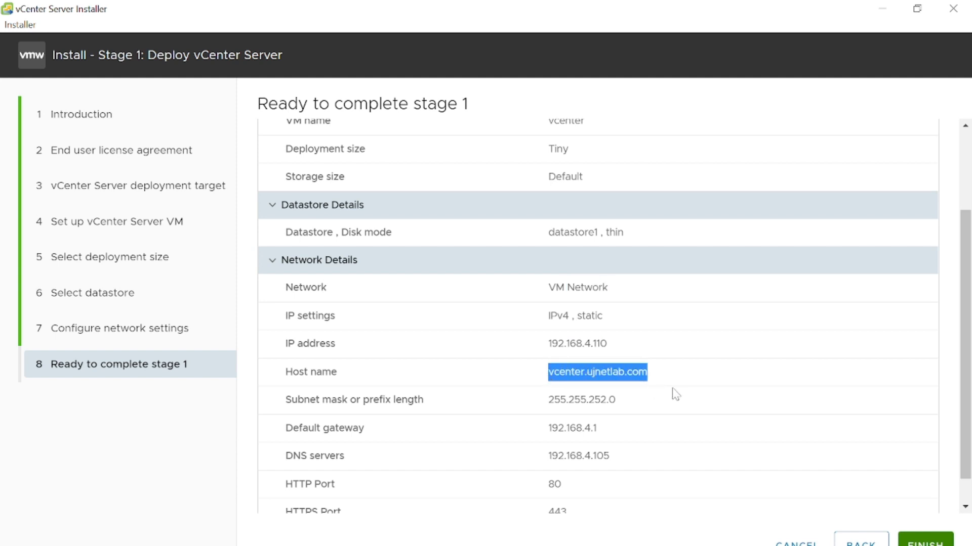
left_click_drag(609, 401, 559, 400)
left_click_drag(597, 429, 565, 429)
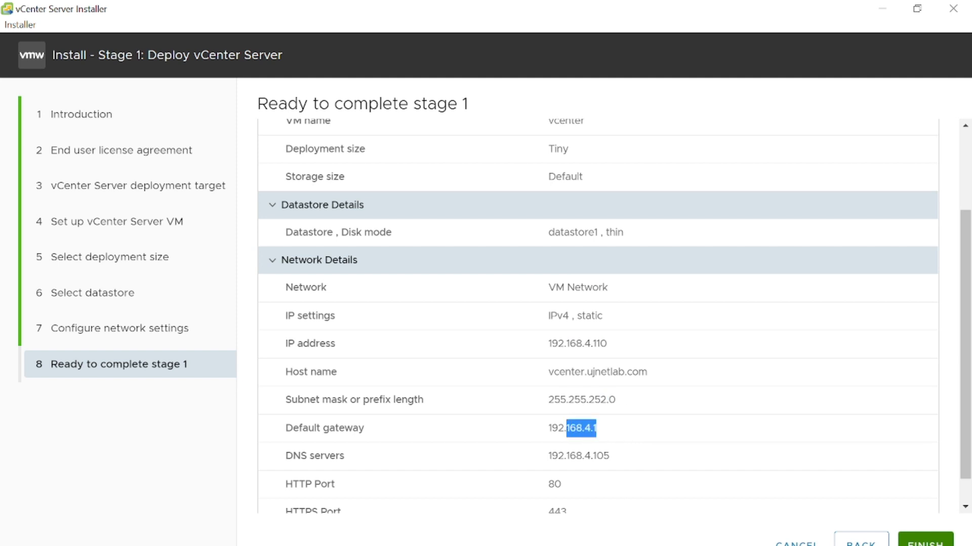
left_click_drag(632, 457, 545, 458)
scroll(966, 456, "down", 1)
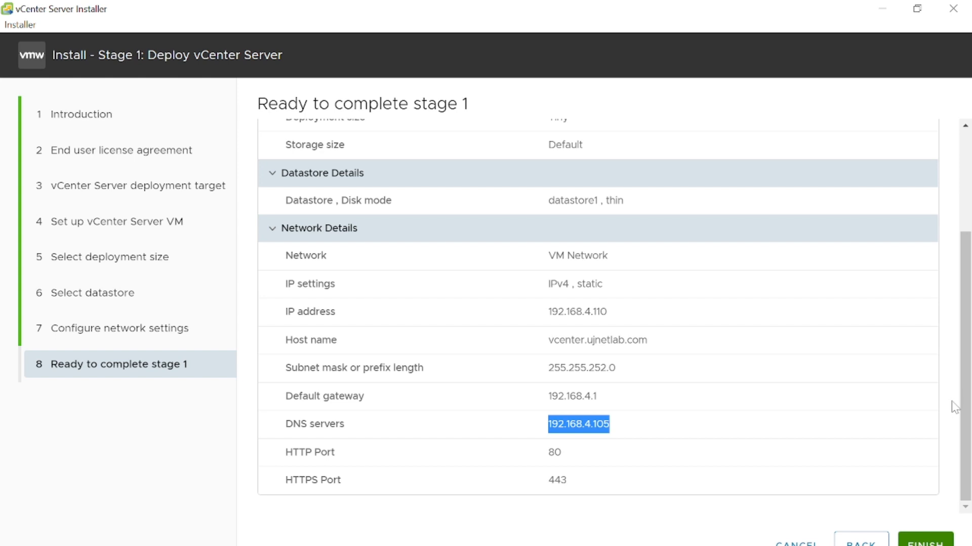
- Run the Stage 1 deployment and continue to the Stage 2 vCenter Server Configuration settings
left_click(924, 544)
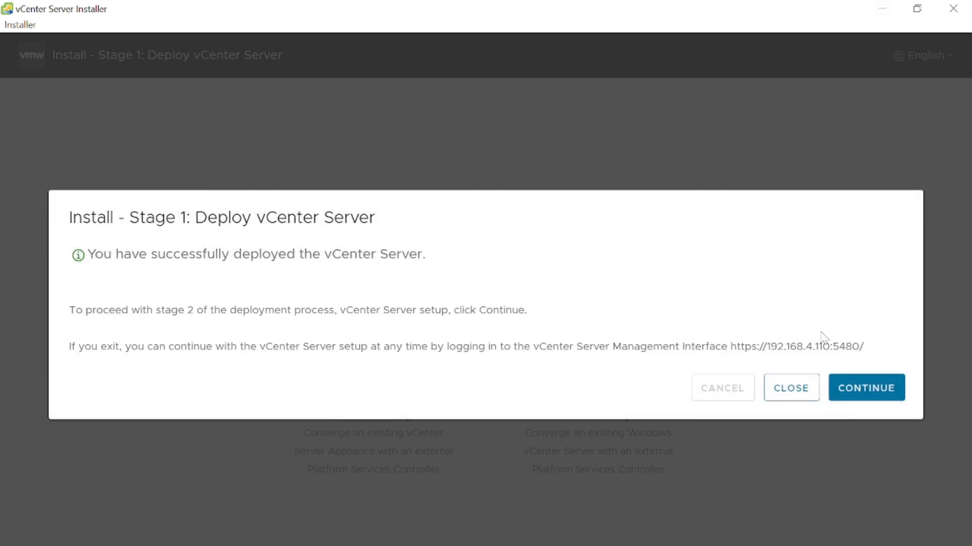
left_click(865, 399)
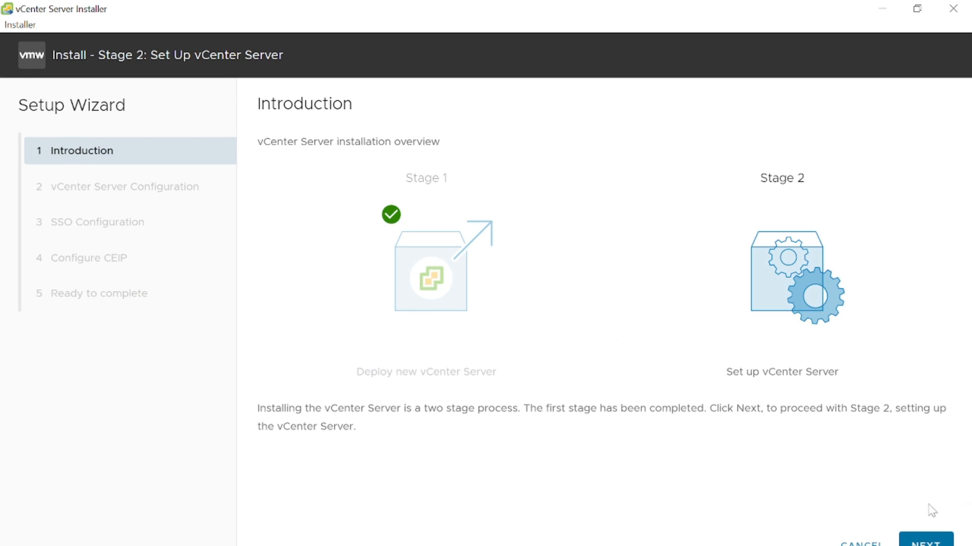
left_click(926, 540)
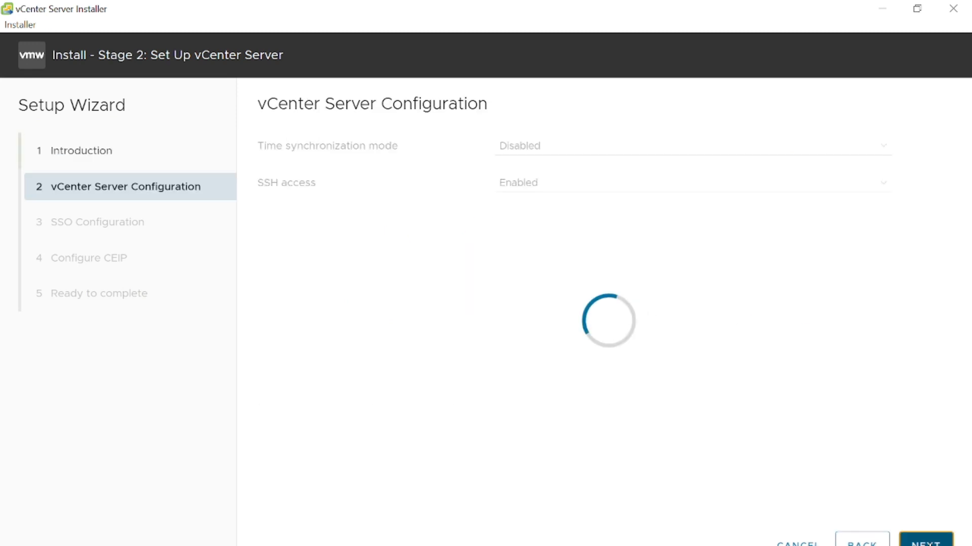
- Set time synchronization to use the NTP servers and enter 192.168.4.105 as the NTP server
left_click(583, 152)
left_click(577, 174)
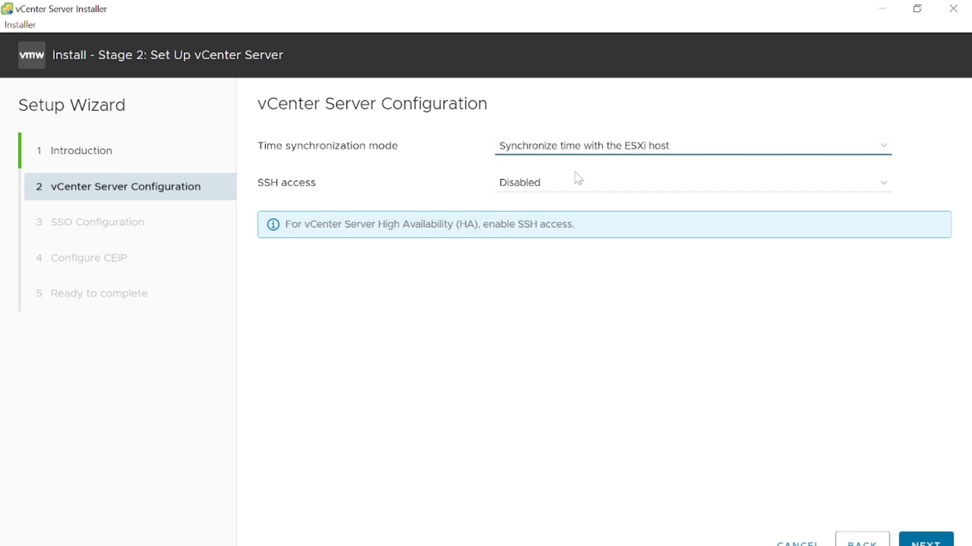
left_click(581, 151)
left_click(585, 188)
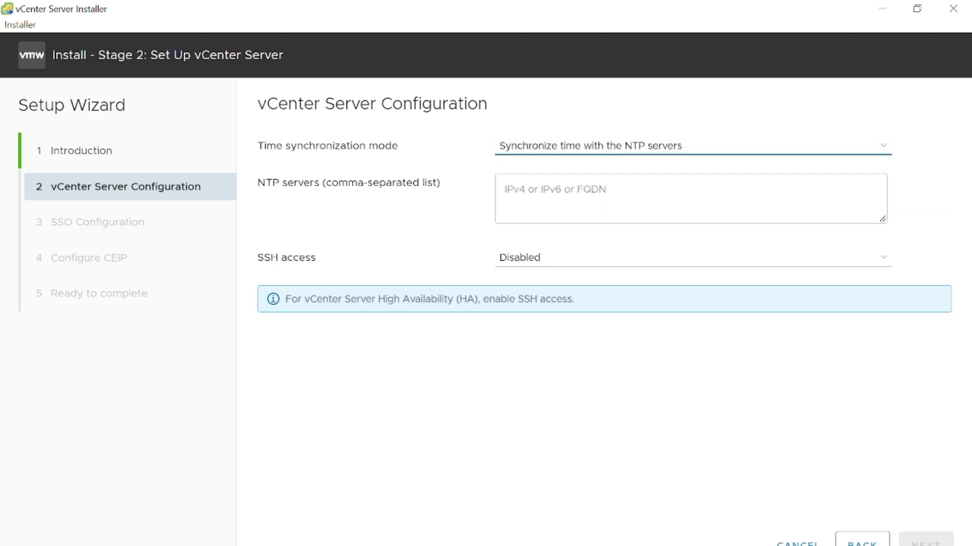
left_click(597, 197)
type("192.16")
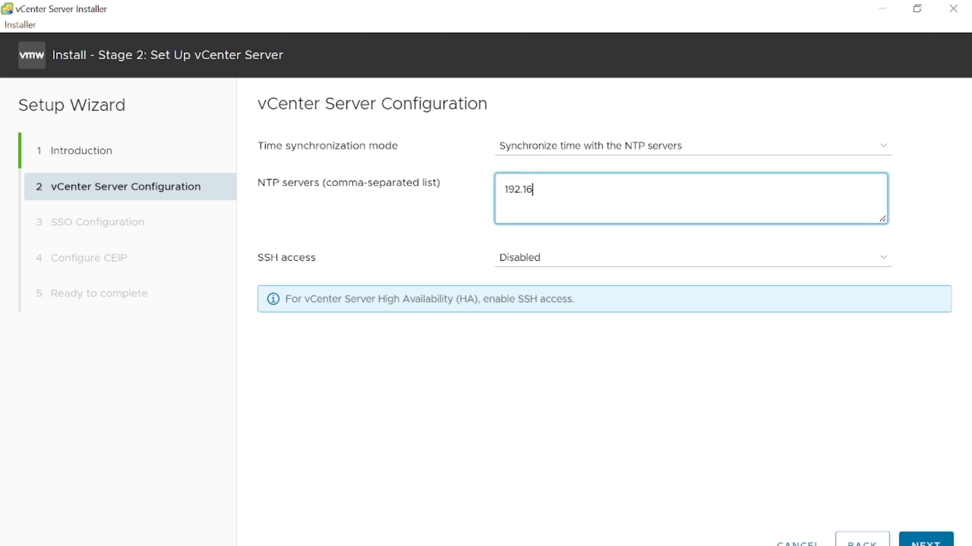
type("8.4.104")
- Enable SSH access and try to continue with 192.168.4.105 as the NTP server
left_click(582, 262)
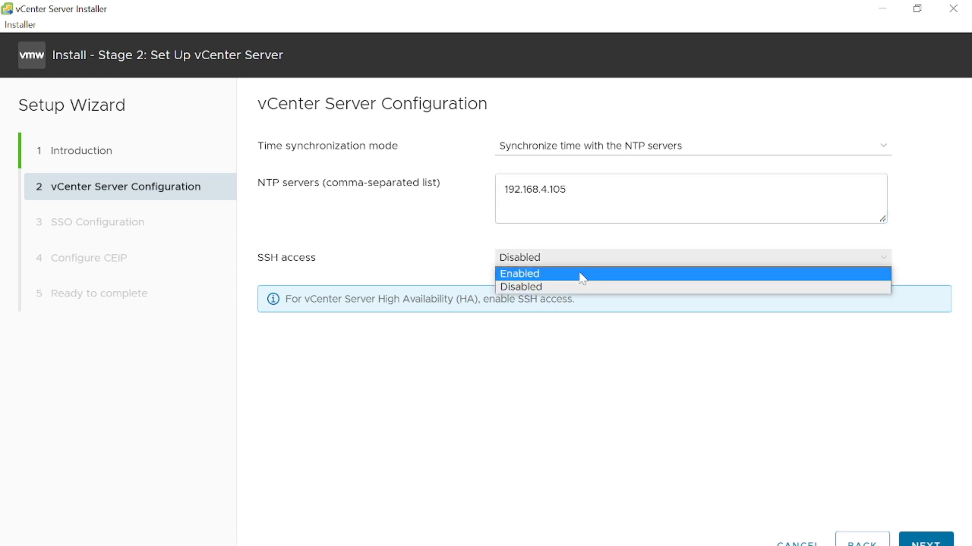
left_click(581, 274)
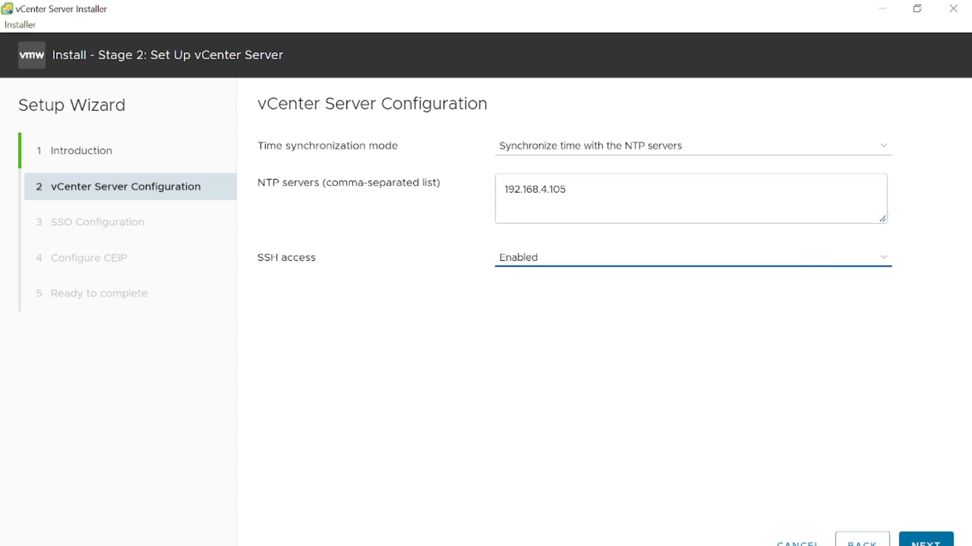
left_click(653, 200)
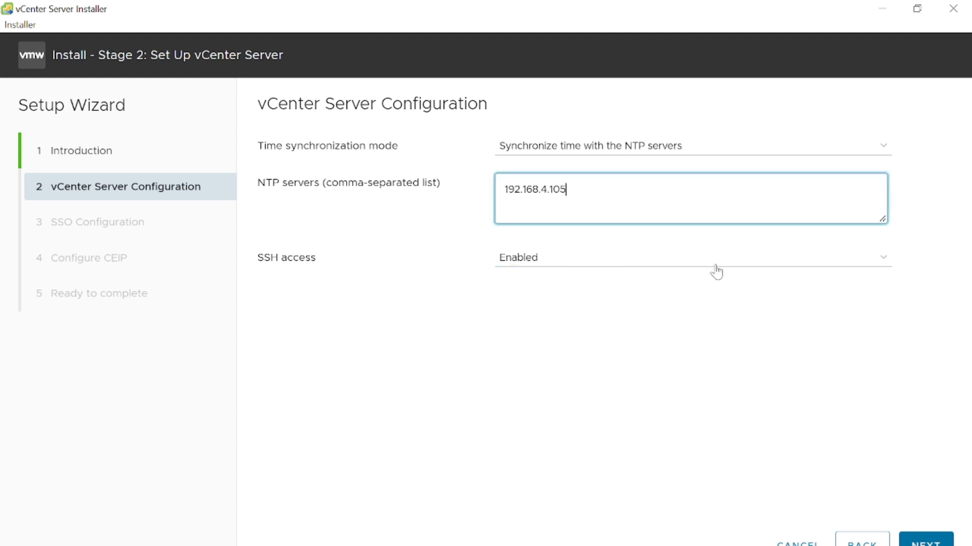
left_click(921, 543)
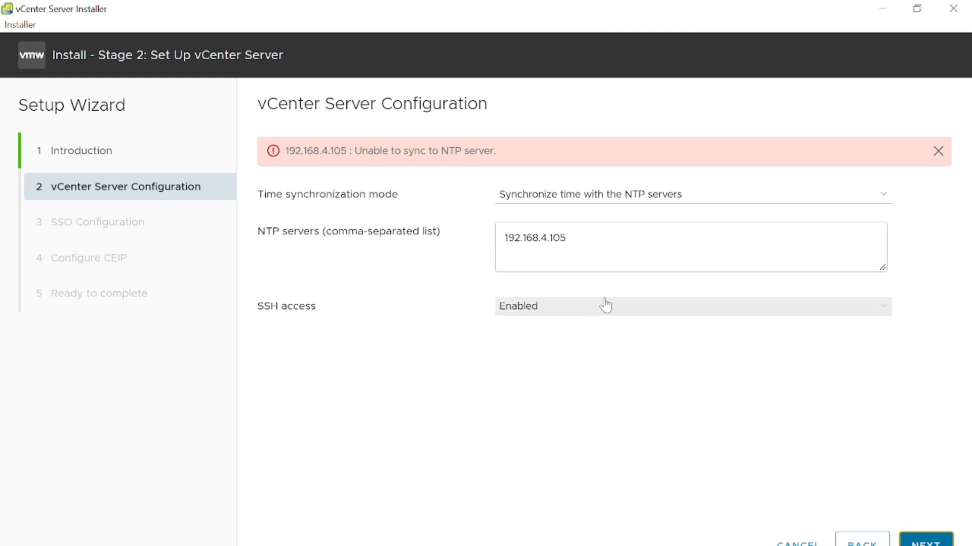
left_click(568, 239)
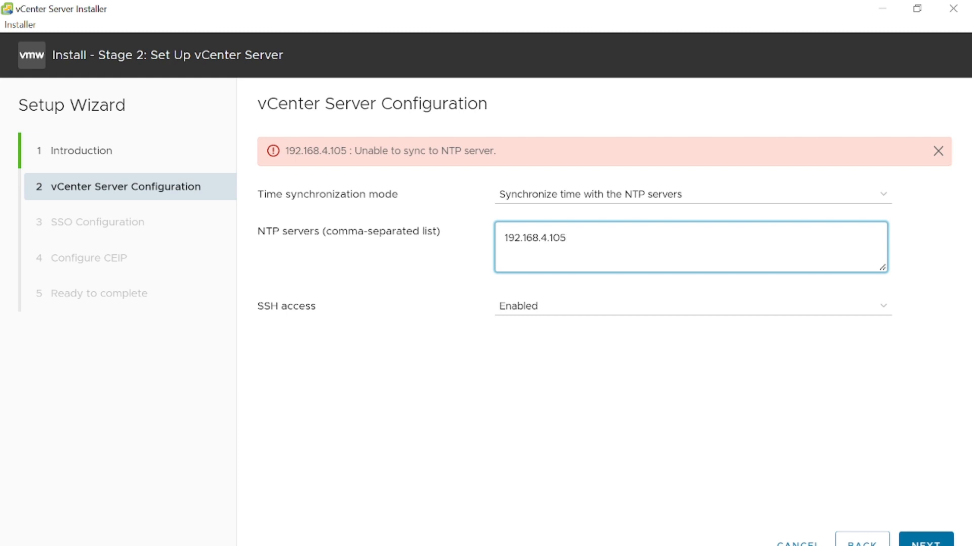
- Switch to SecureCRT and open the saved 192.168.4.105 session, logging in as root with the account password
left_click(537, 545)
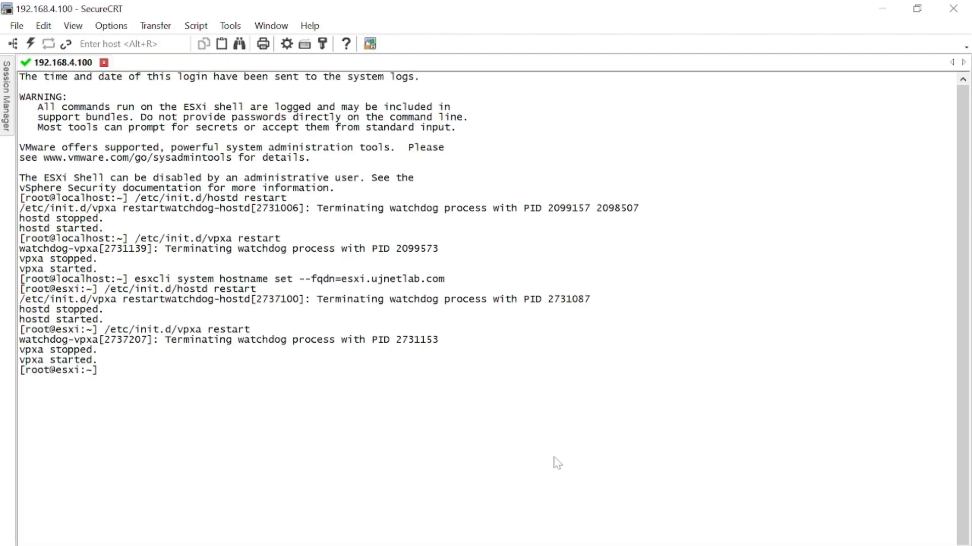
mouse_move(6, 96)
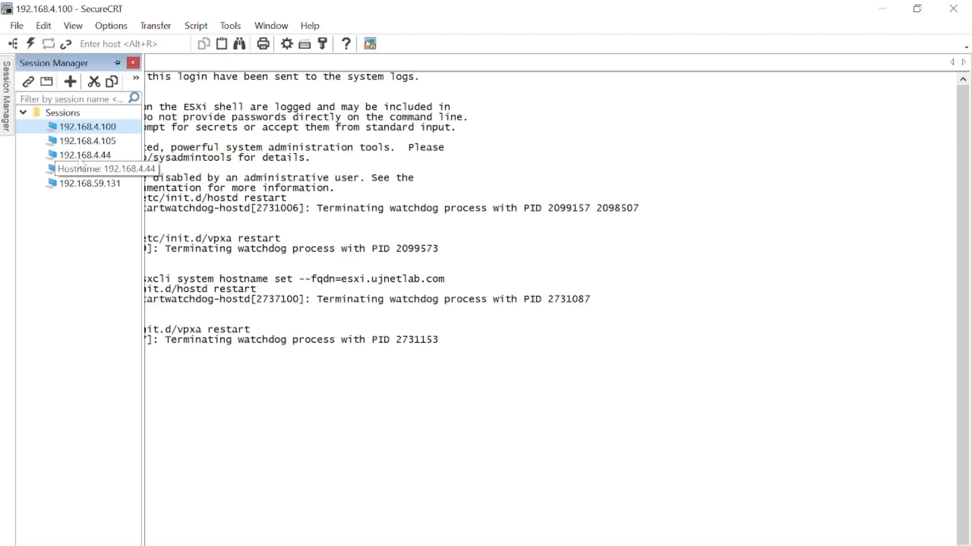
double_click(99, 144)
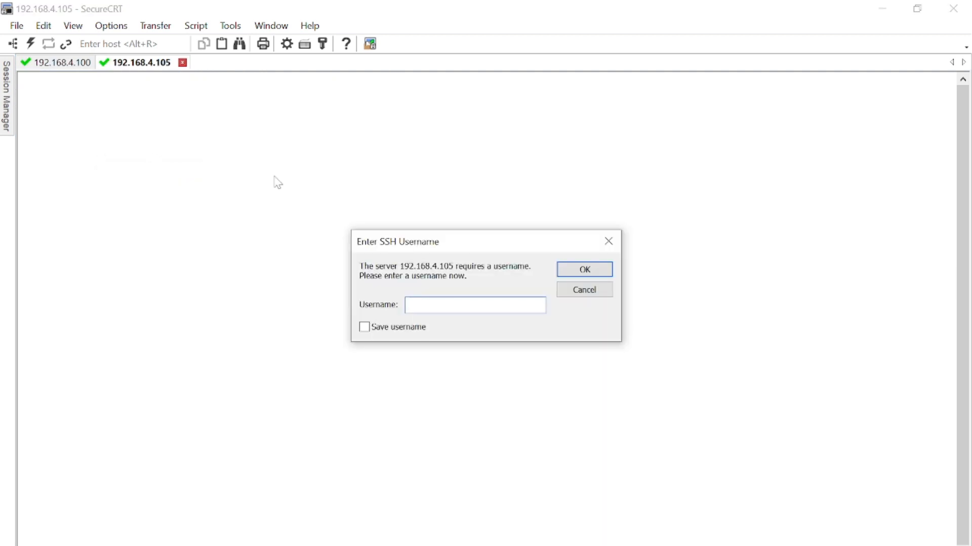
type("root")
key("Return")
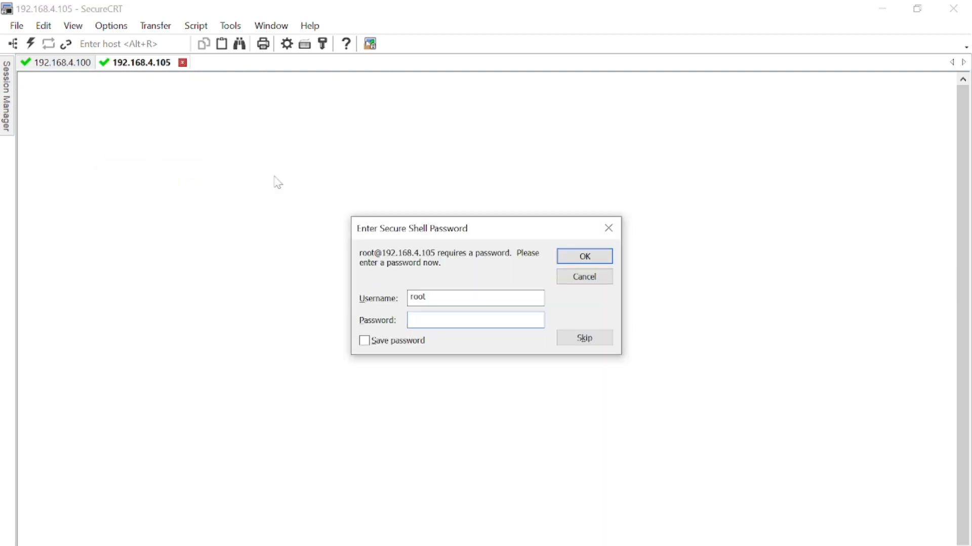
type("••••")
key("Return")
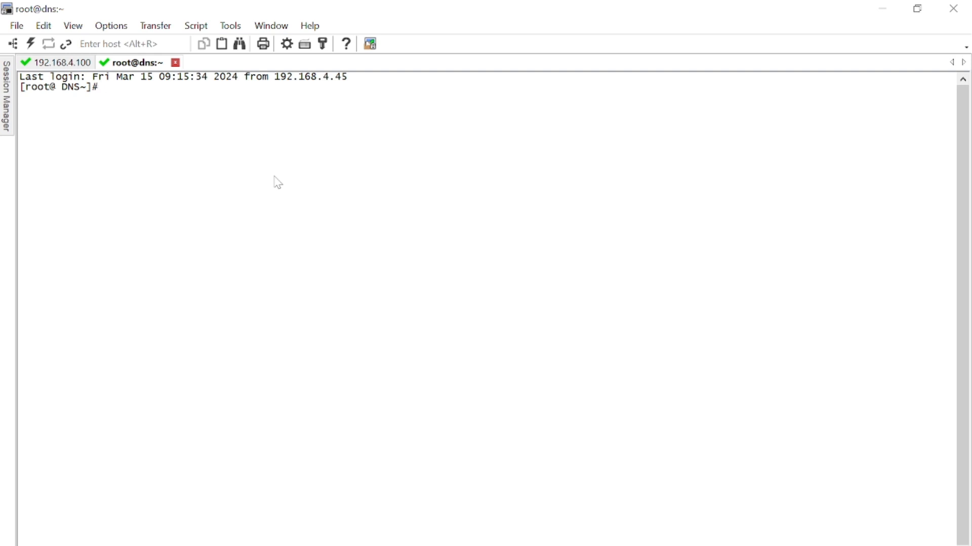
- Query the NTP peers with ntpq -p and check the ntpd service with systemctl status ntpd
type("ntpq -p")
key("Return")
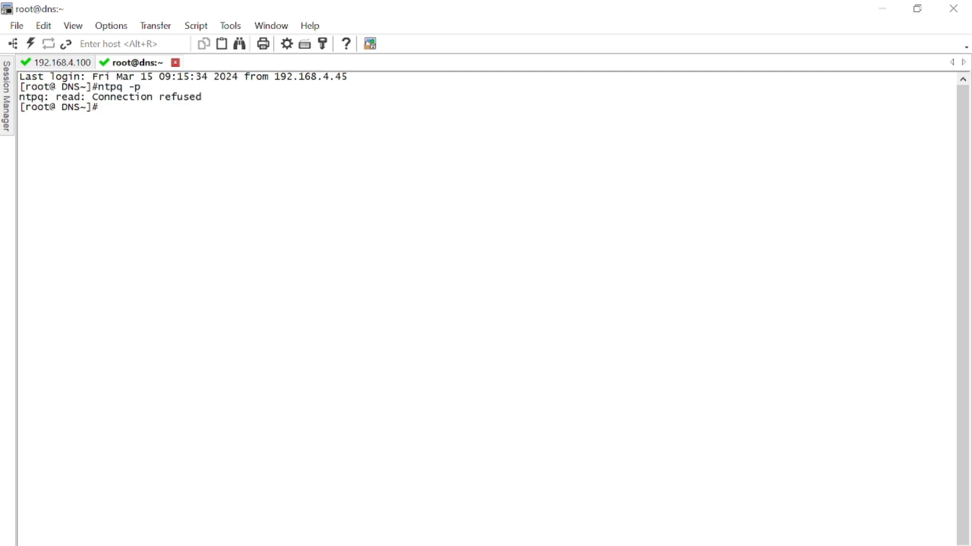
type("systemctl sta")
key("BackSpace")
key("BackSpace")
type("tatus ")
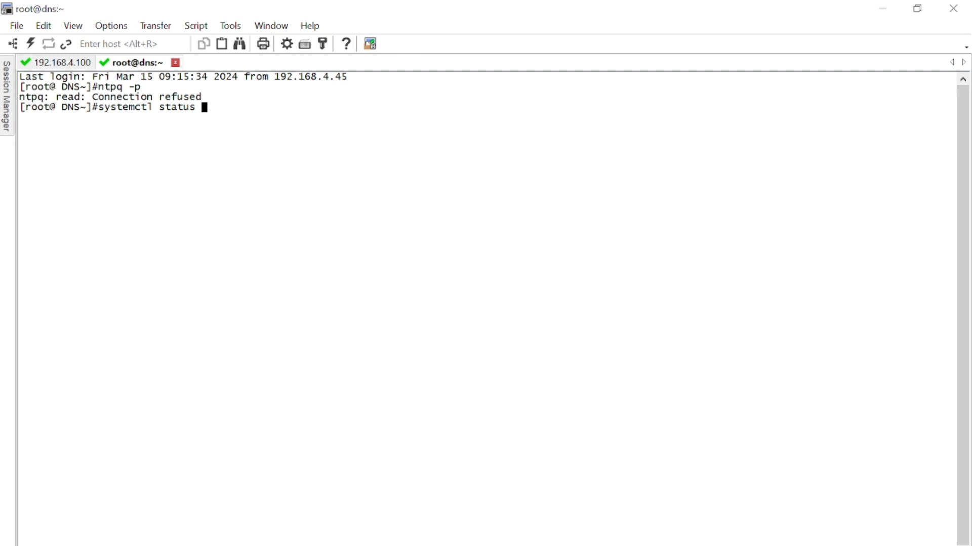
type("ntpd")
key("Return")
- Start the NTP service on the DNS server with systemctl start ntpd
key("Up")
key("Left")
- Enable the NTP service at boot with systemctl enable ntpd
key("Left")
key("Left")
key("Left")
key("Left")
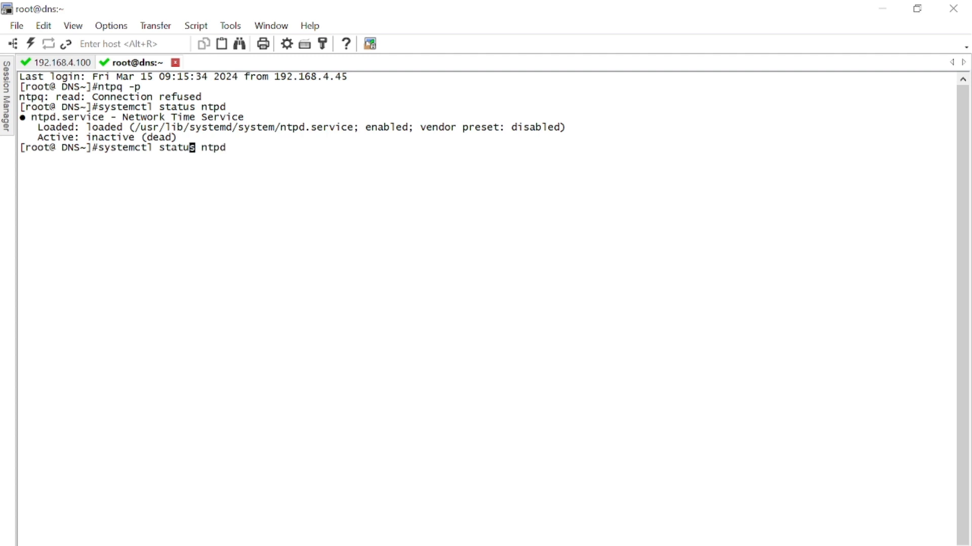
key("BackSpace")
key("BackSpace")
key("BackSpace")
key("BackSpace")
key("BackSpace")
key("BackSpace")
type("start")
key("Return")
key("Up")
key("Left")
key("Left")
key("Left")
key("Left")
key("Left")
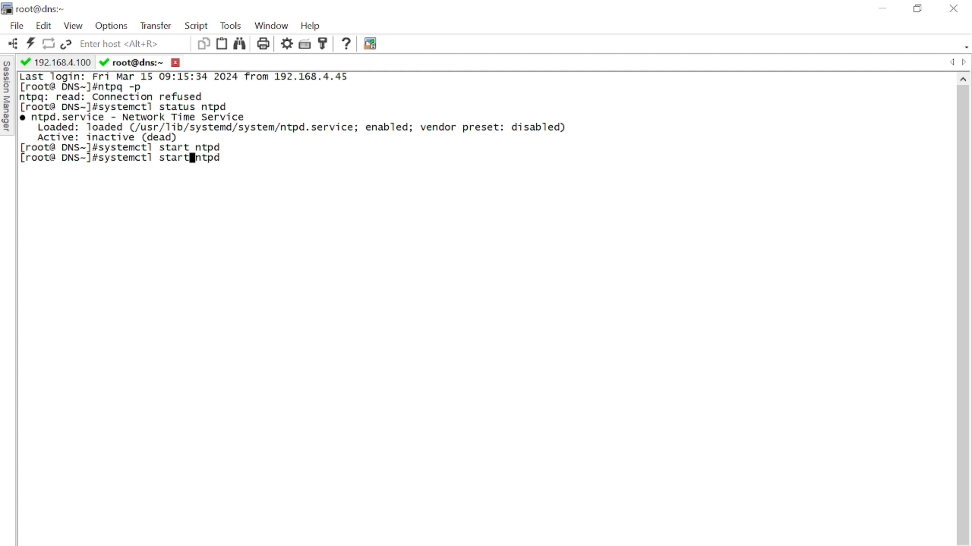
key("BackSpace")
key("BackSpace")
key("BackSpace")
key("BackSpace")
key("BackSpace")
type("enable")
key("Return")
- Check the state of the restarted NTP service with systemctl status ntpd
key("Up")
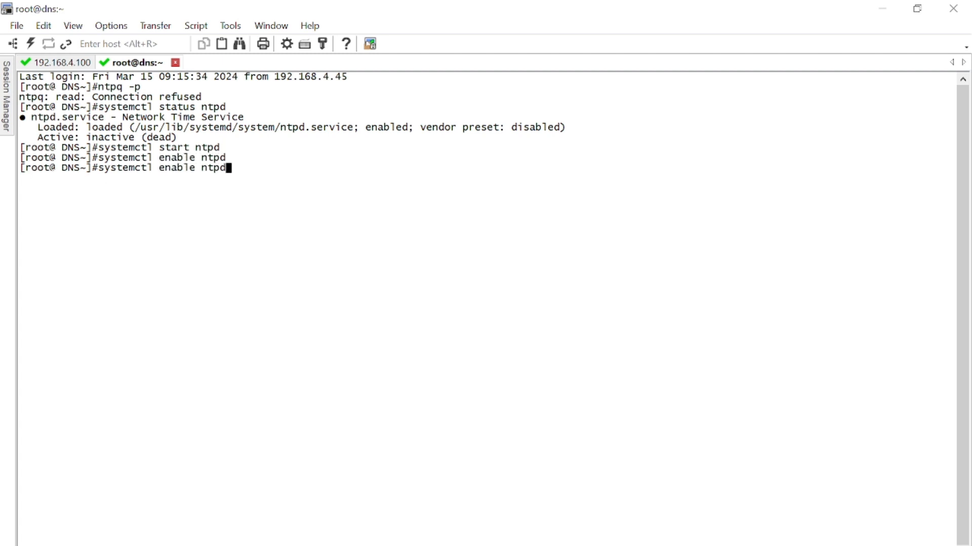
key("BackSpace")
key("BackSpace")
key("BackSpace")
key("BackSpace")
key("BackSpace")
key("BackSpace")
key("BackSpace")
key("BackSpace")
key("BackSpace")
key("BackSpace")
key("BackSpace")
type("statis")
key("BackSpace")
key("BackSpace")
type("us ntpd")
key("Return")
- List the NTP peers with ntpq -p, clear the terminal and list them again
type("ntpq")
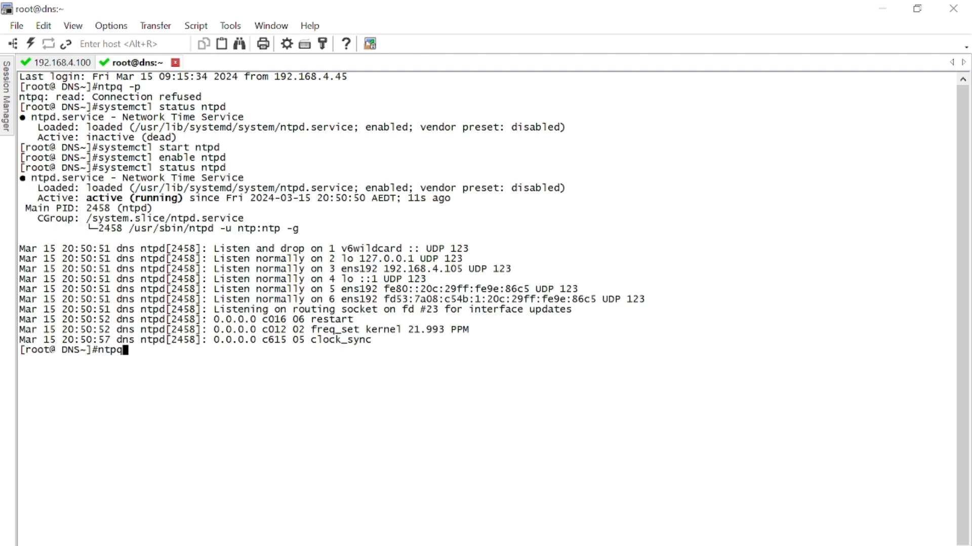
type(" -p")
key("Return")
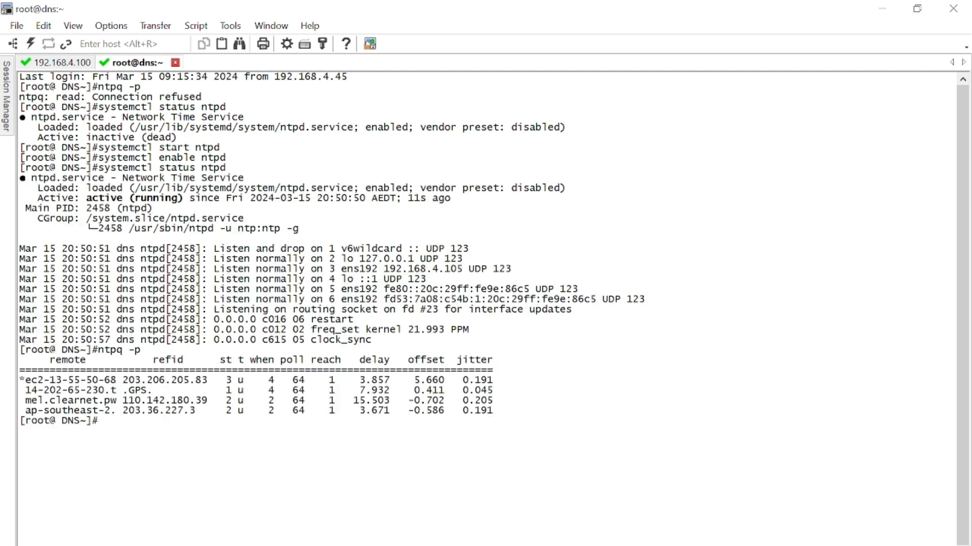
key("Up")
key("Return")
key("Return")
key("Return")
type("clear")
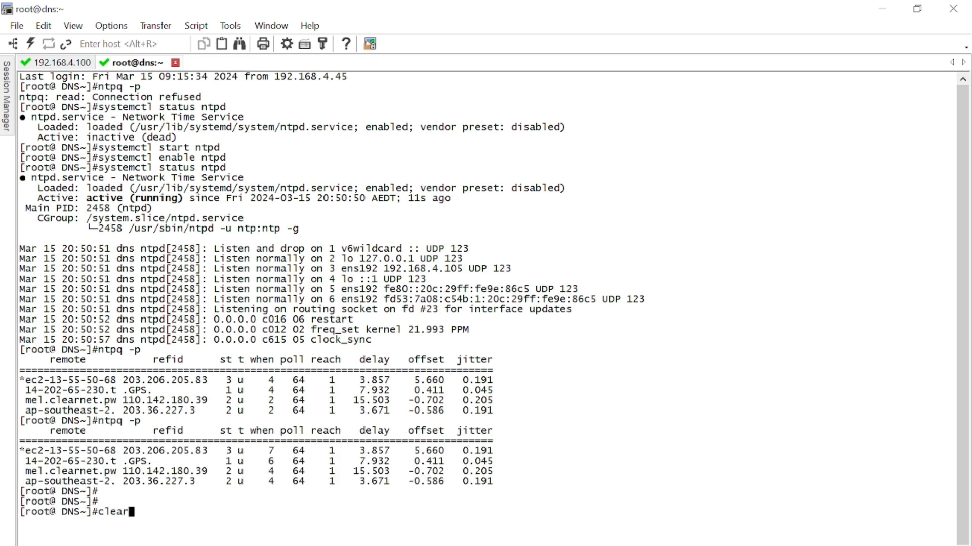
key("Return")
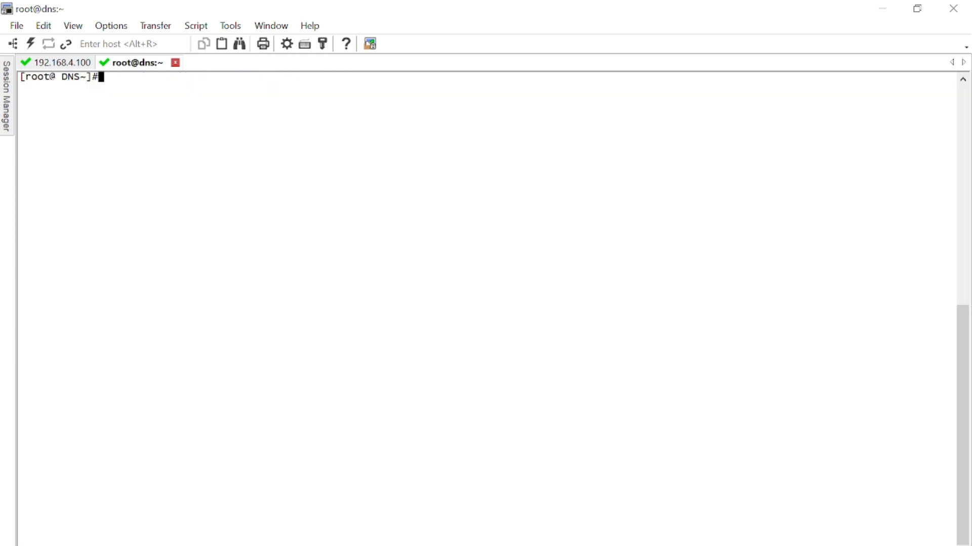
type("ntpq -p")
key("Return")
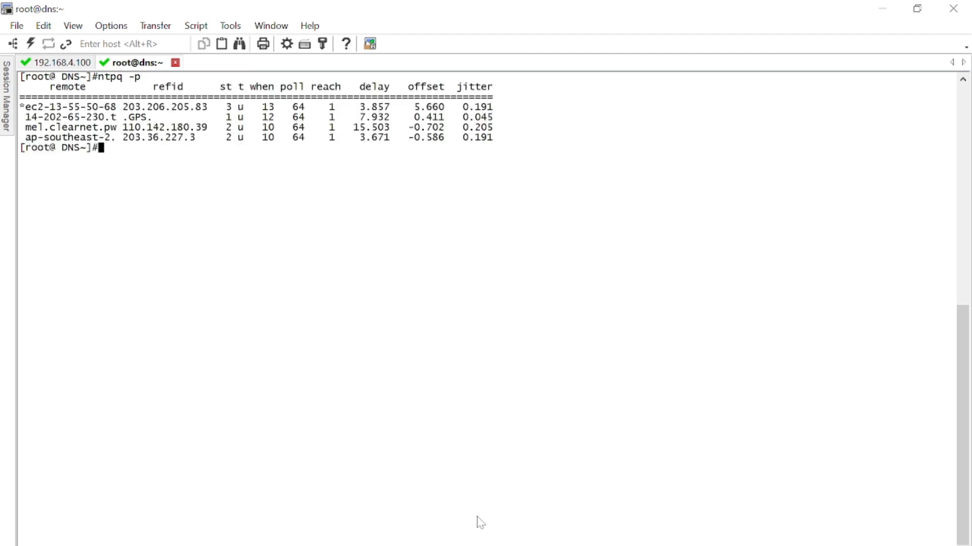
- Return to the vCenter Server Installer and retry the NTP settings to continue to the SSO Configuration
left_click(595, 545)
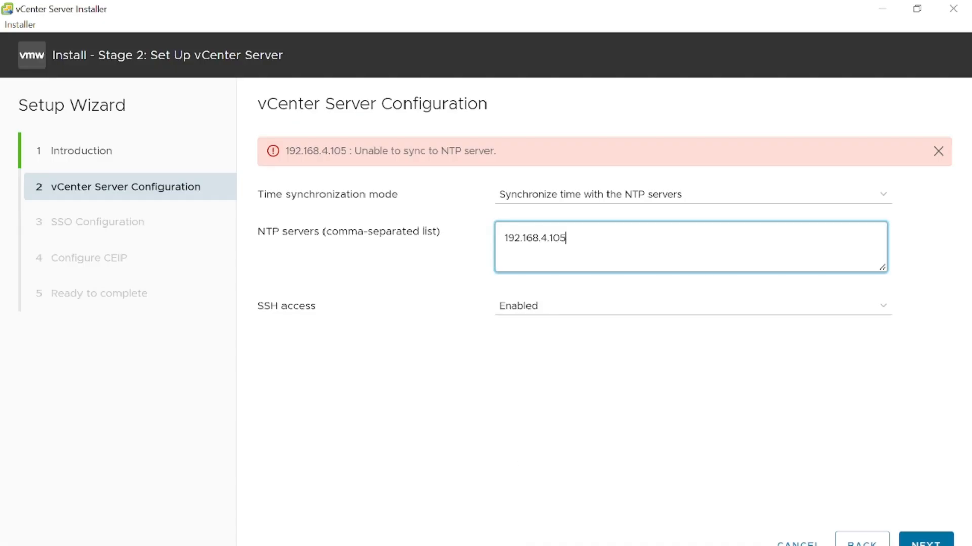
left_click(933, 539)
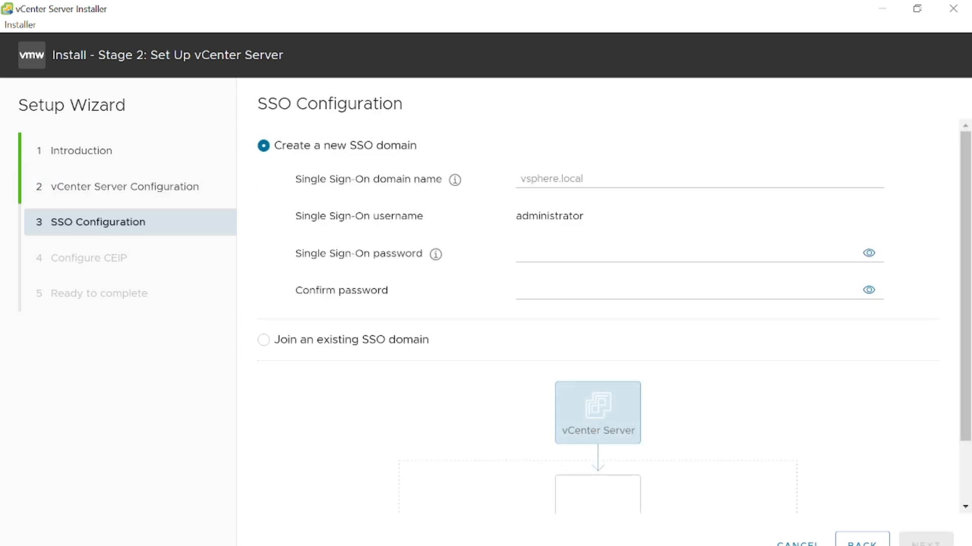
- Switch to SecureCRT, check the DNS service with systemctl status named, and return to the installer
mouse_move(539, 545)
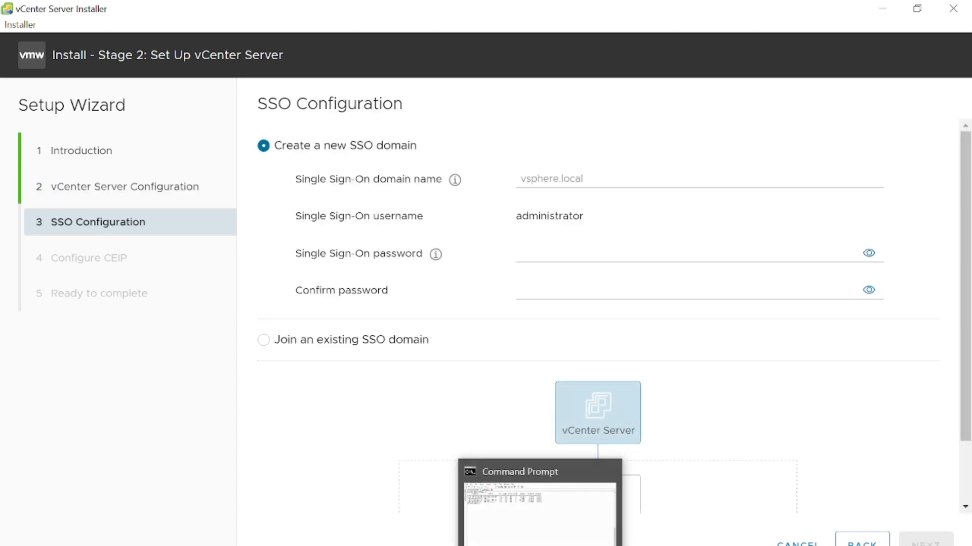
left_click(540, 506)
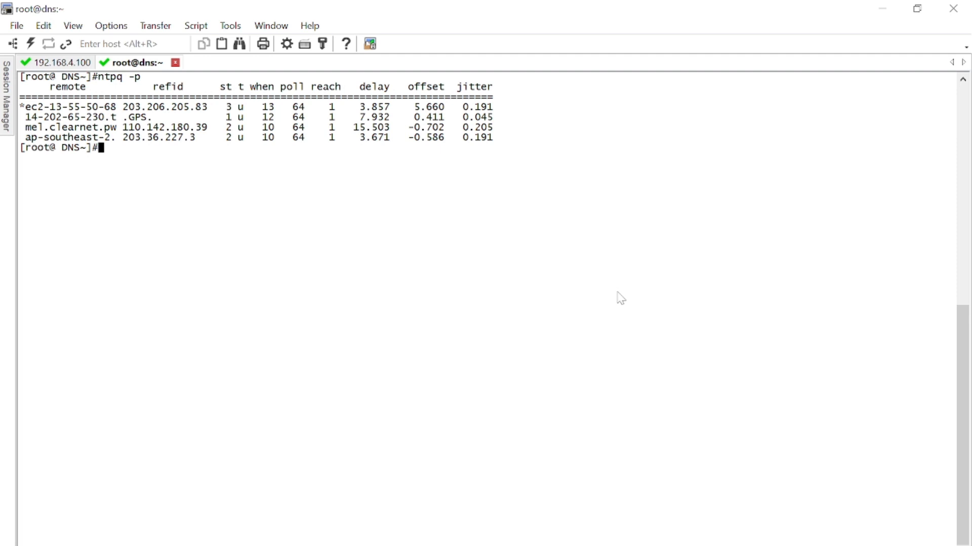
type("systemctl status named")
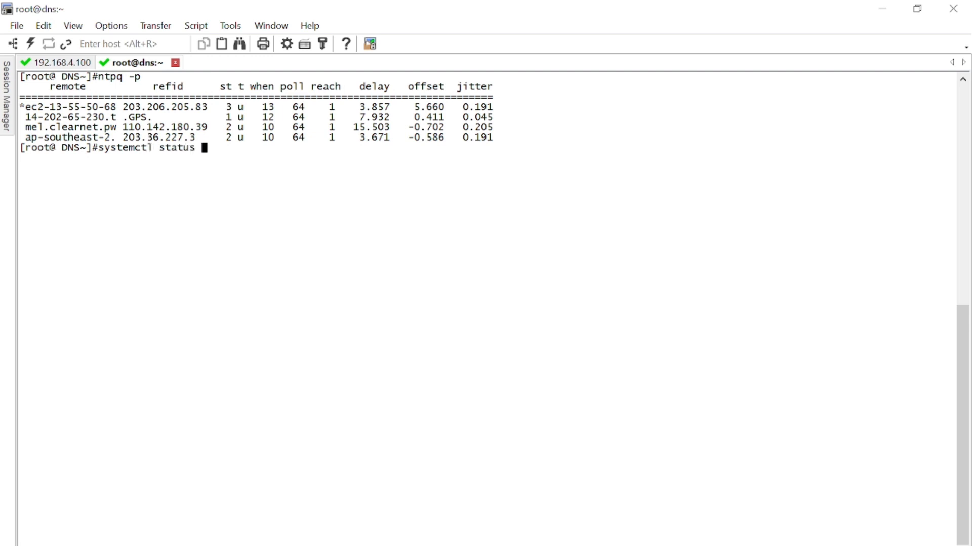
key("Return")
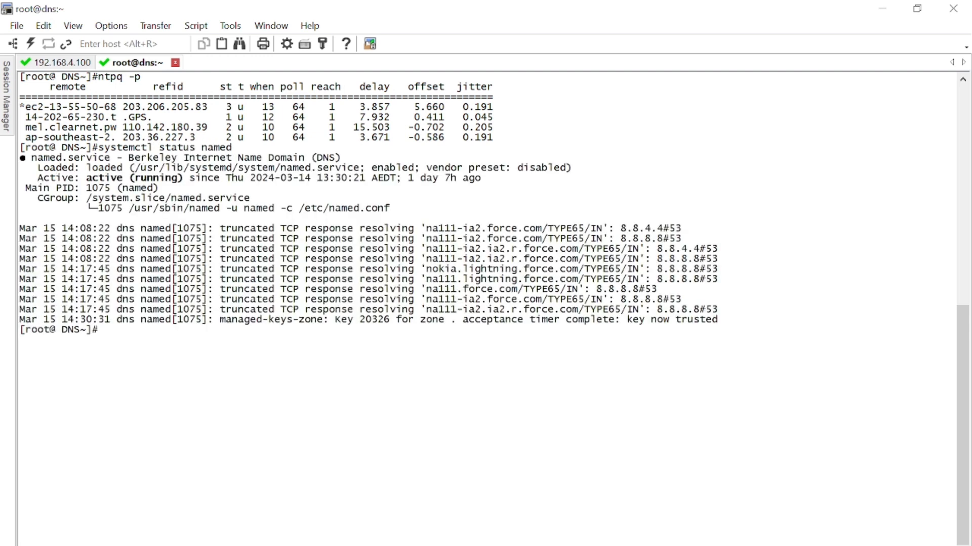
left_click(881, 9)
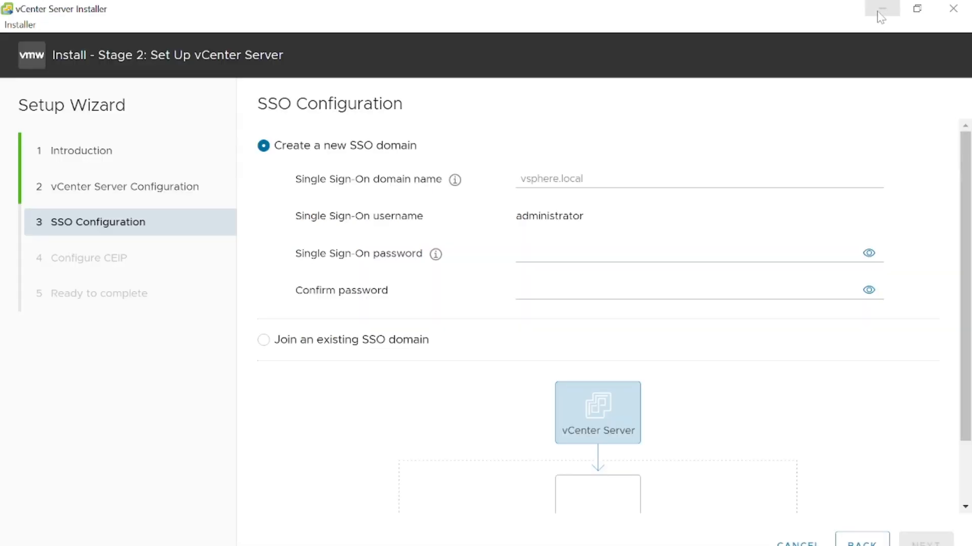
- Switch to Command Prompt, ping the host vcenter, stop the ping and return to the installer
key("alt+Tab")
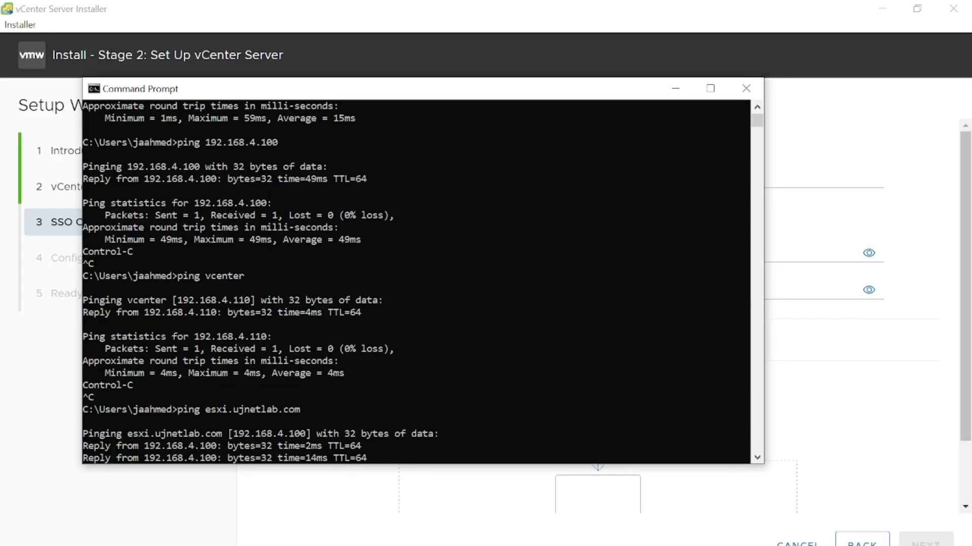
key("Return")
key("Return")
key("Return")
key("Up")
key("Up")
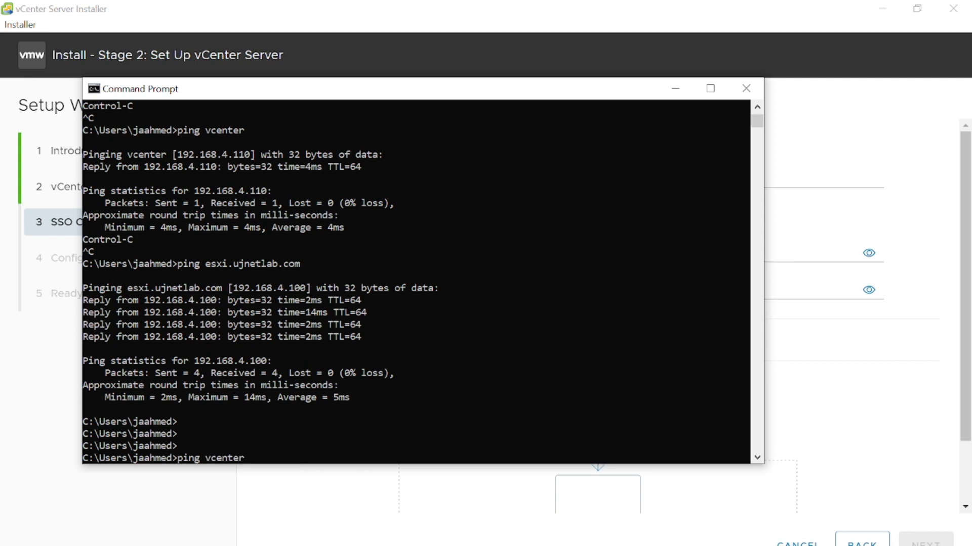
key("Return")
key("ctrl+c")
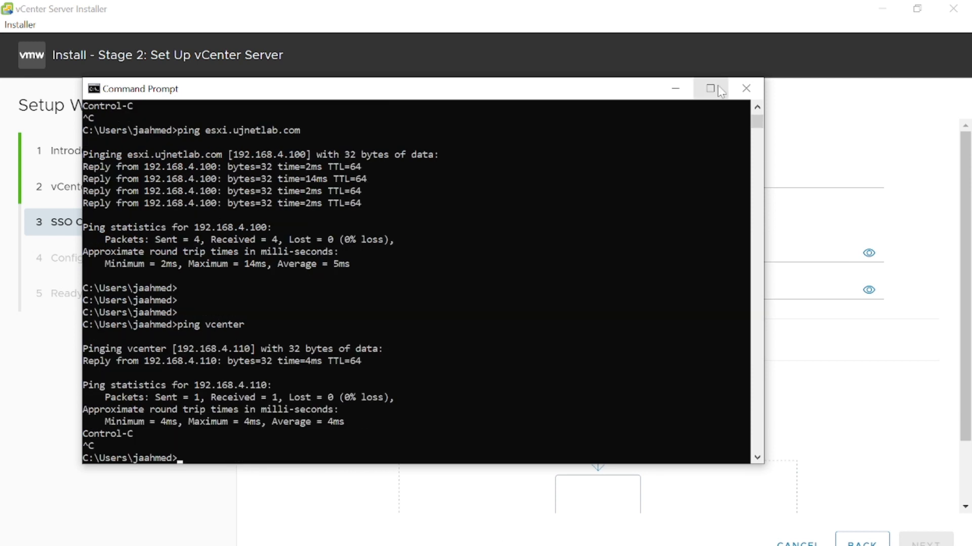
left_click(675, 90)
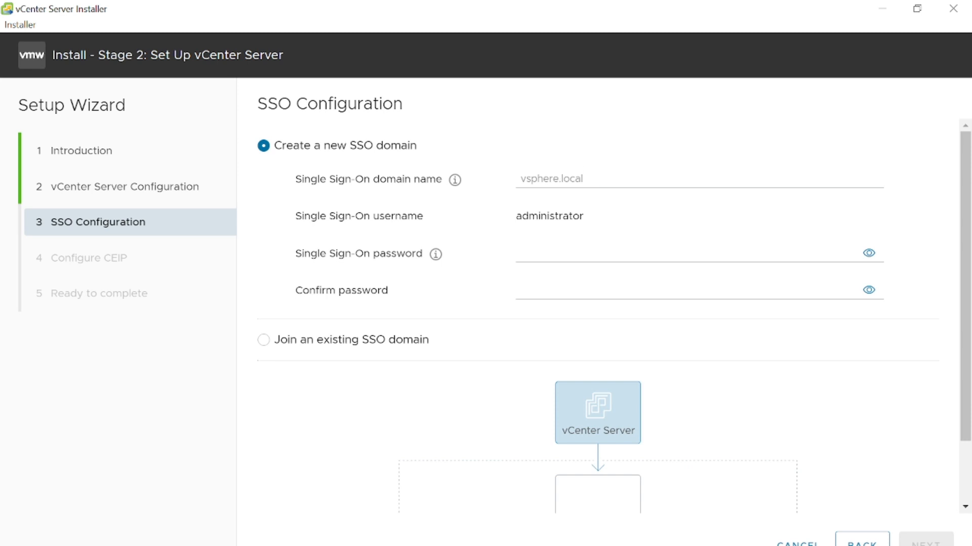
- Enter vpshere.local as the Single Sign-On domain name for the new SSO domain
left_click(551, 180)
type("vpshe")
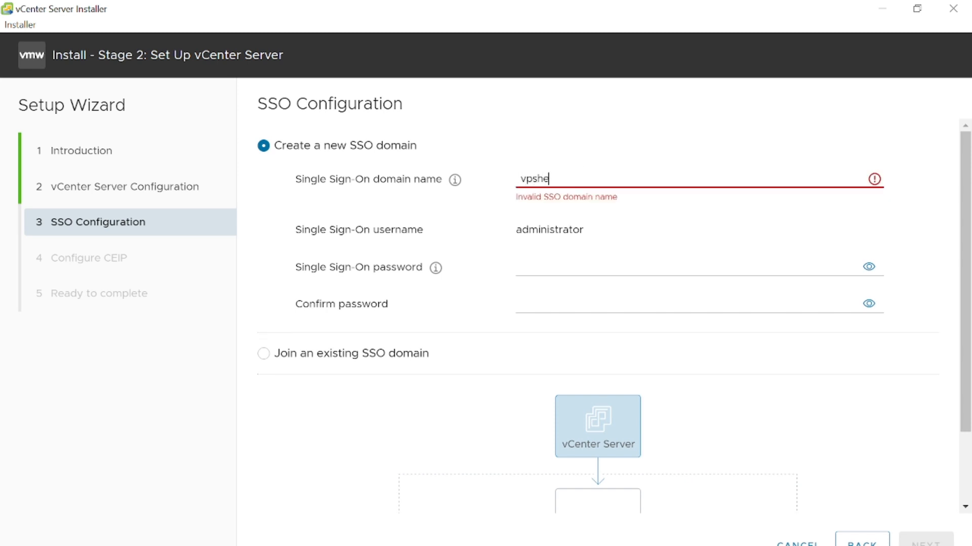
type("re.loc")
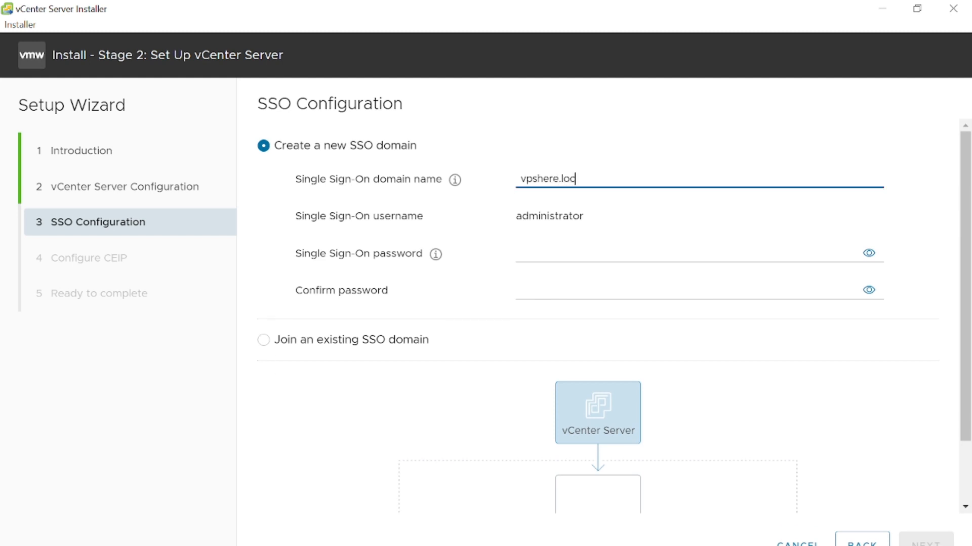
type("al")
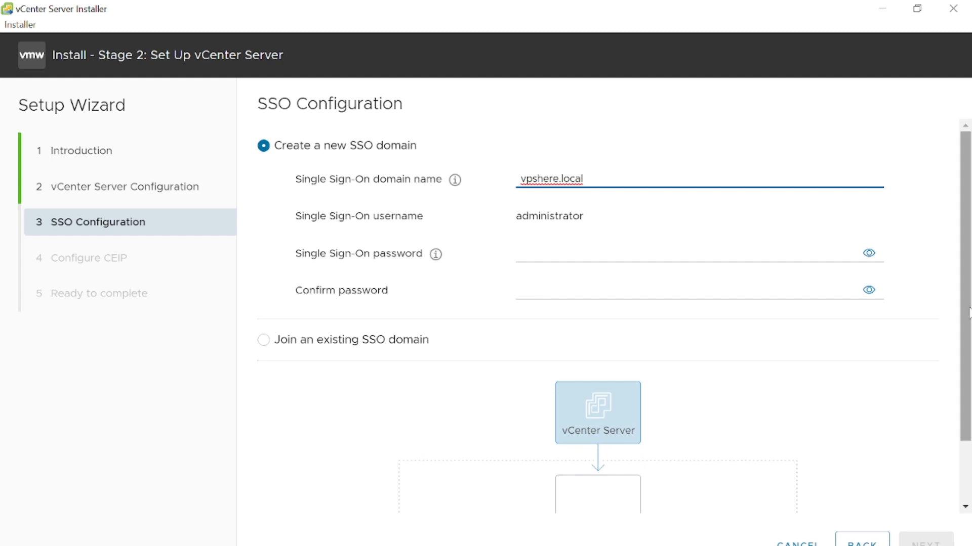
left_click_drag(970, 314, 970, 276)
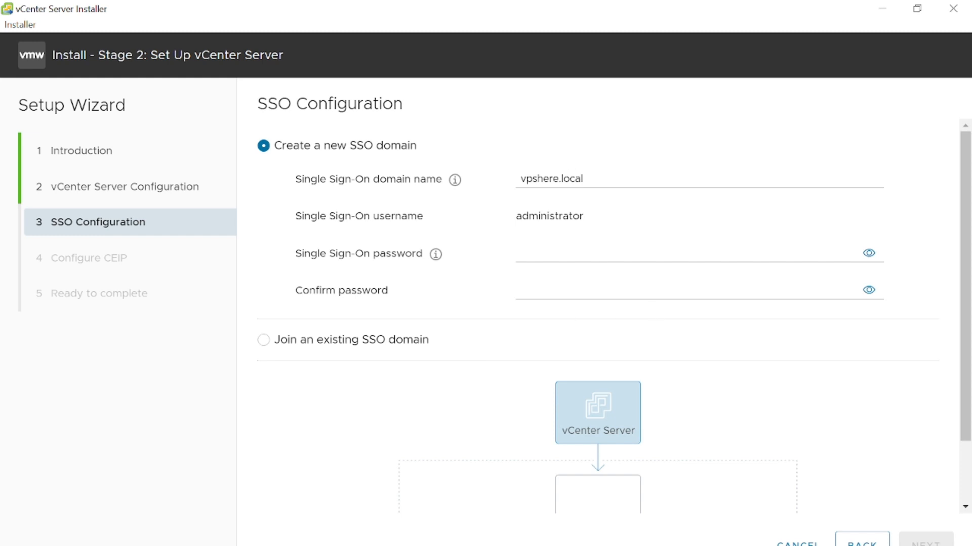
- Enter and confirm the Single Sign-On administrator password for the new SSO domain and continue to the CEIP configuration
left_click_drag(586, 178, 517, 178)
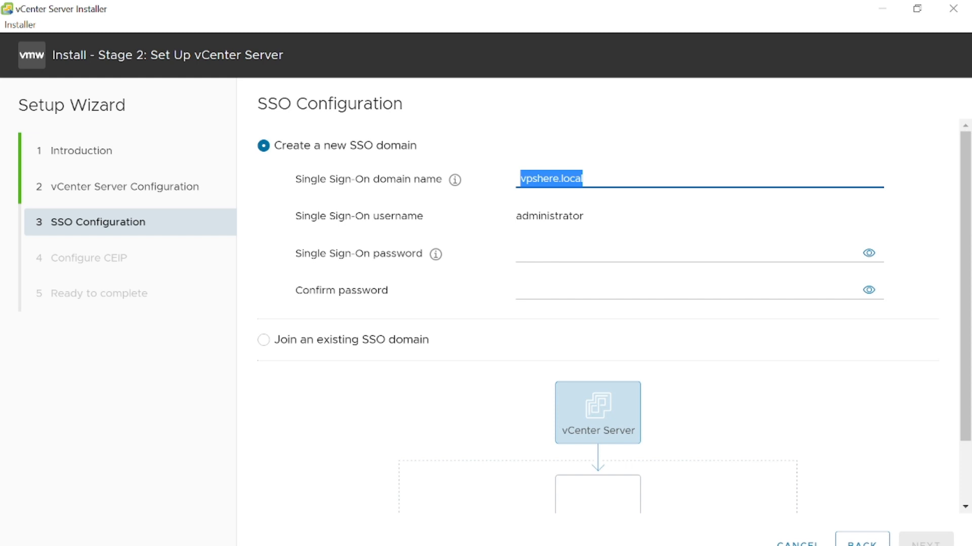
left_click(589, 254)
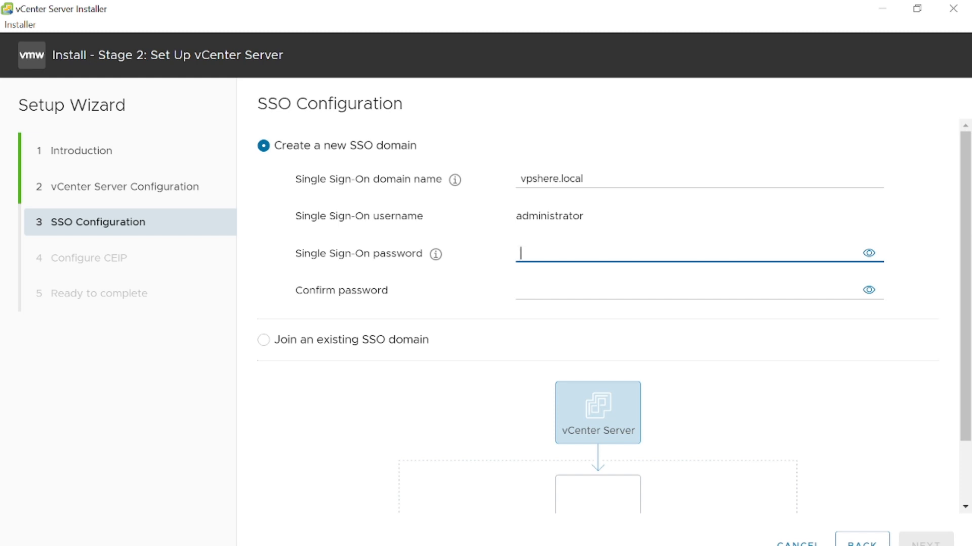
type("VMw")
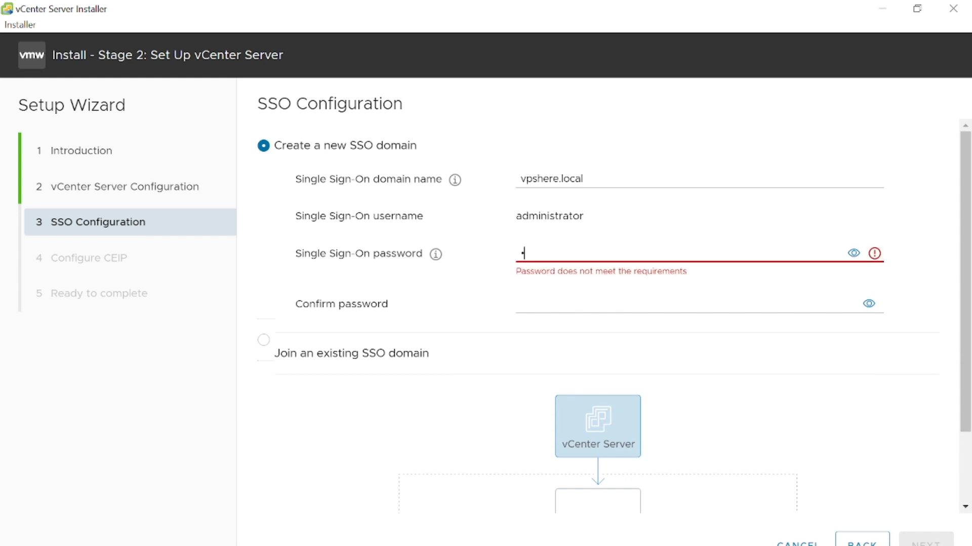
type("are123!")
key("Tab")
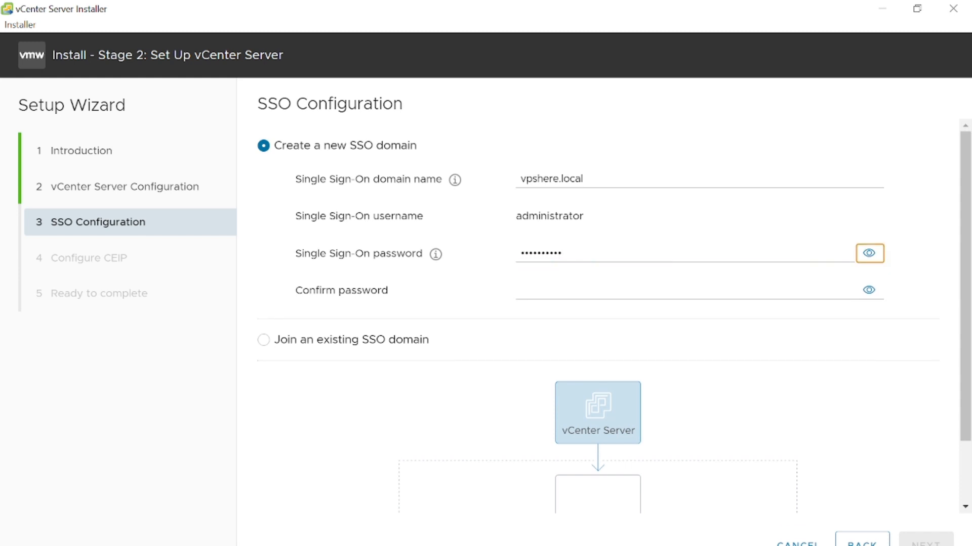
key("Tab")
type("VMware")
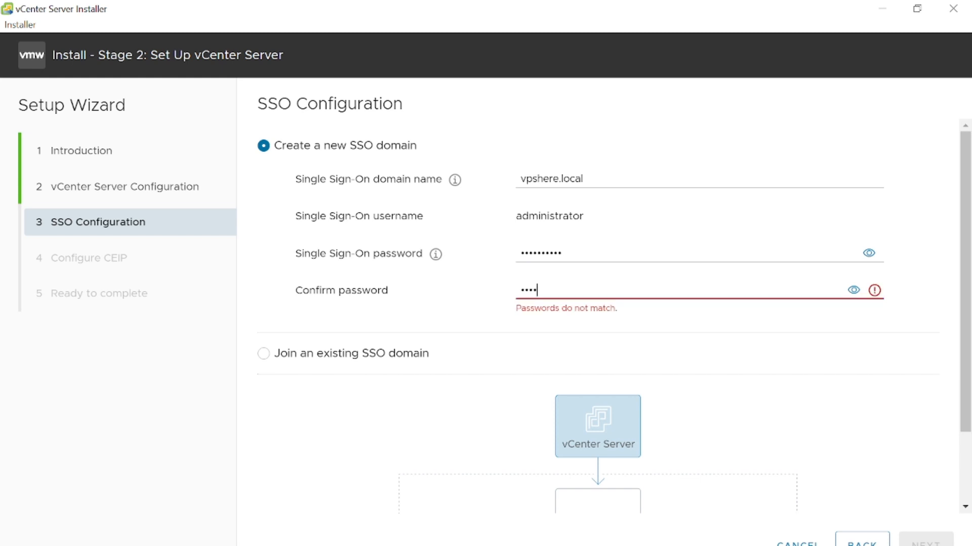
type("•••")
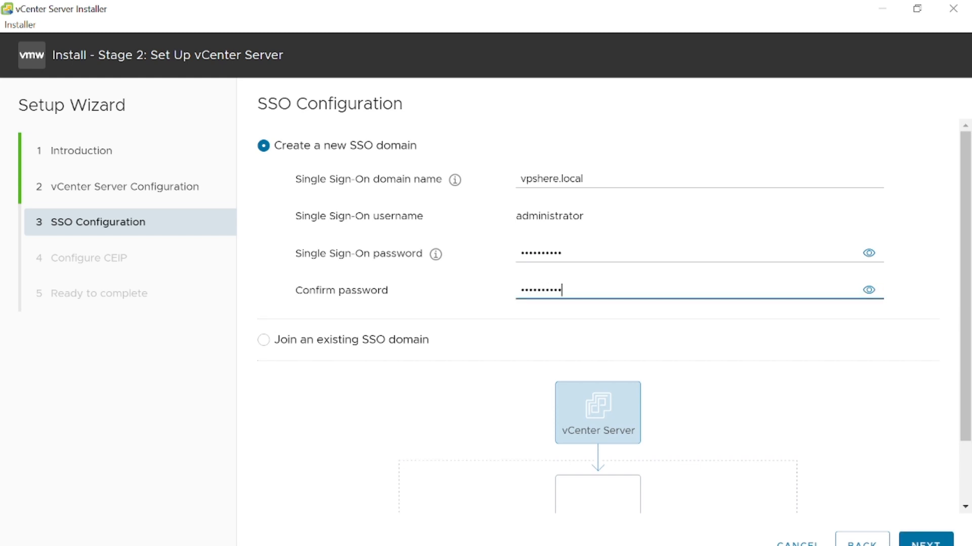
left_click(966, 468)
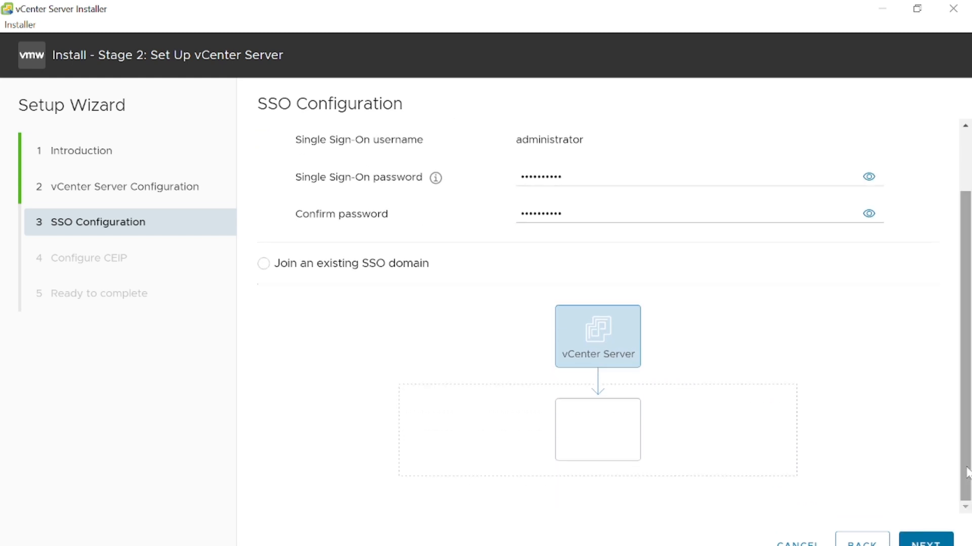
left_click_drag(967, 470, 969, 342)
left_click(913, 543)
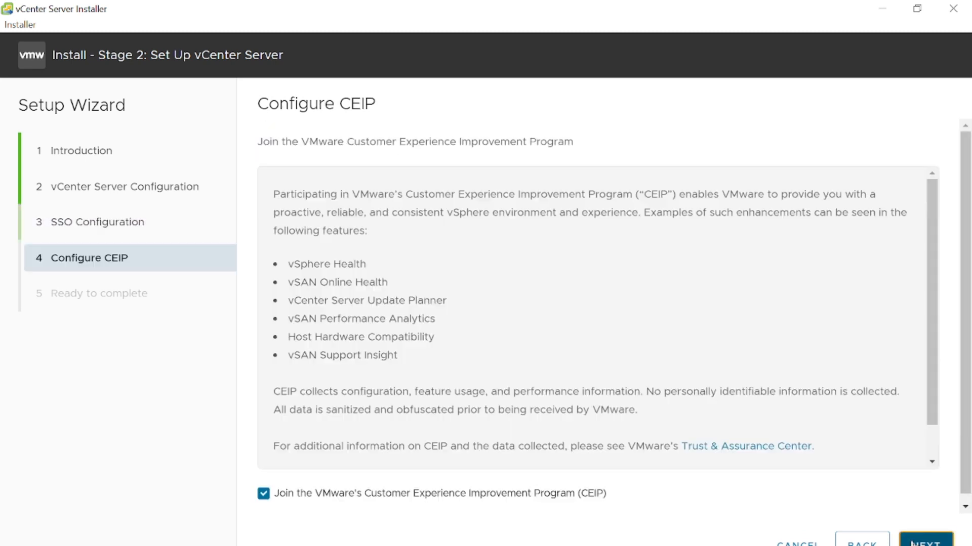
- Opt out of VMware's Customer Experience Improvement Program and continue to the settings review
scroll(930, 439, "down", 2)
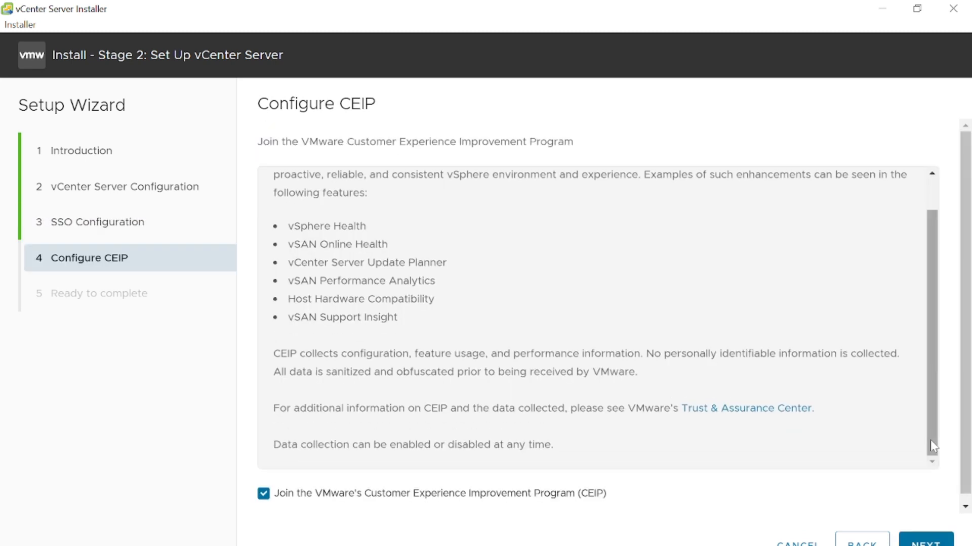
left_click(289, 494)
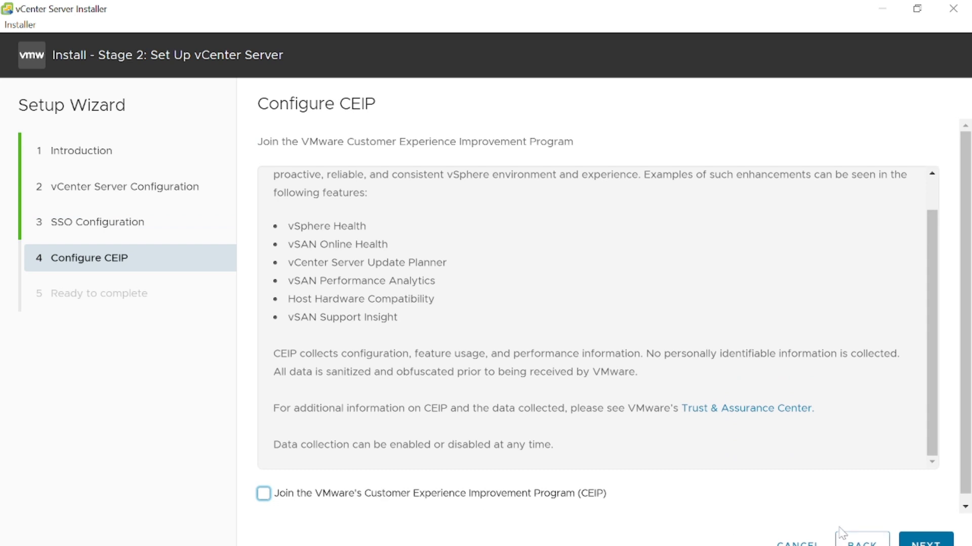
left_click(924, 542)
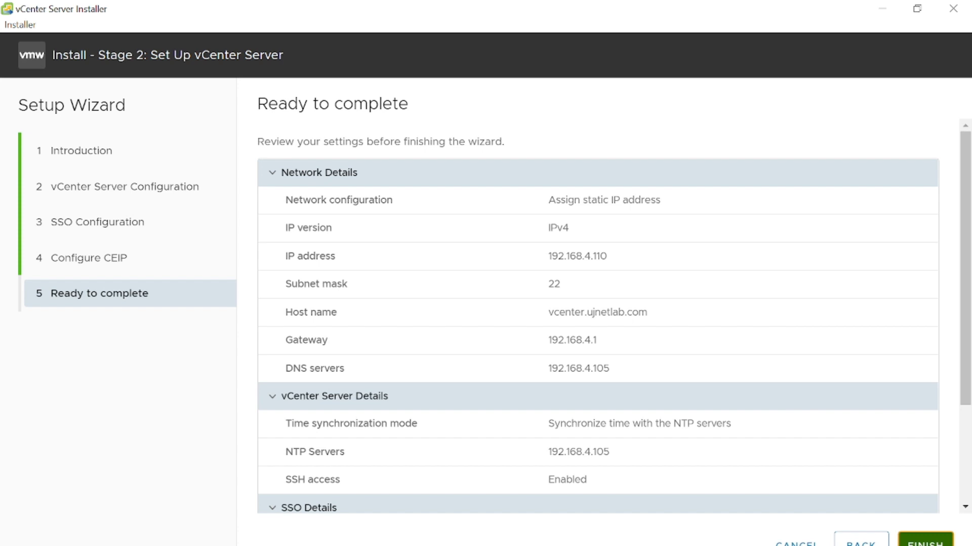
- Finish the setup wizard and accept the no-interruption warning to start the Stage 2 vCenter Server setup
left_click(925, 543)
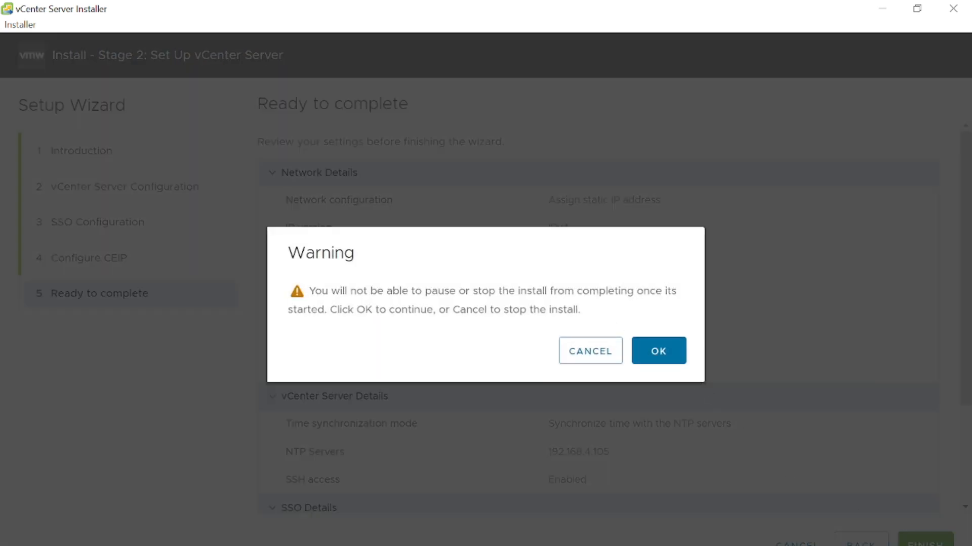
left_click_drag(367, 291, 563, 310)
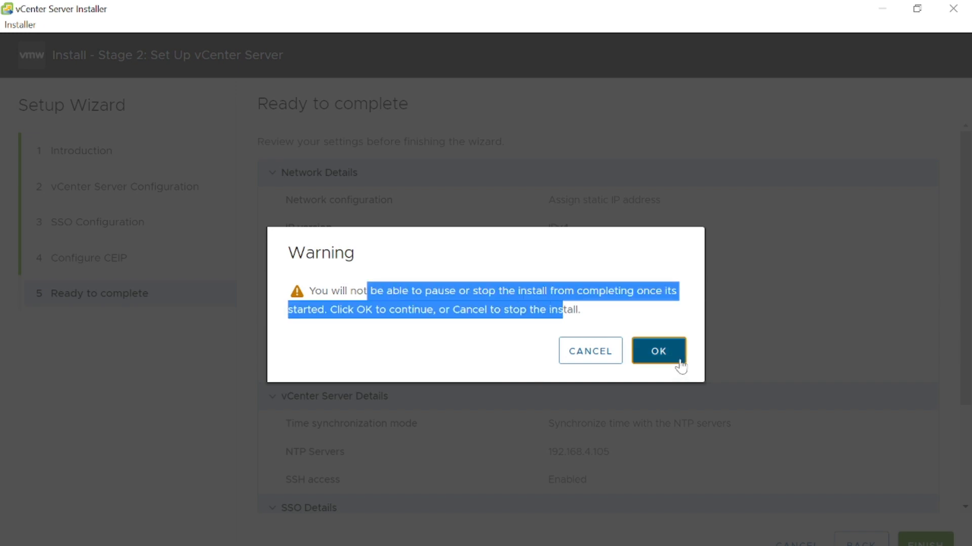
left_click(658, 351)
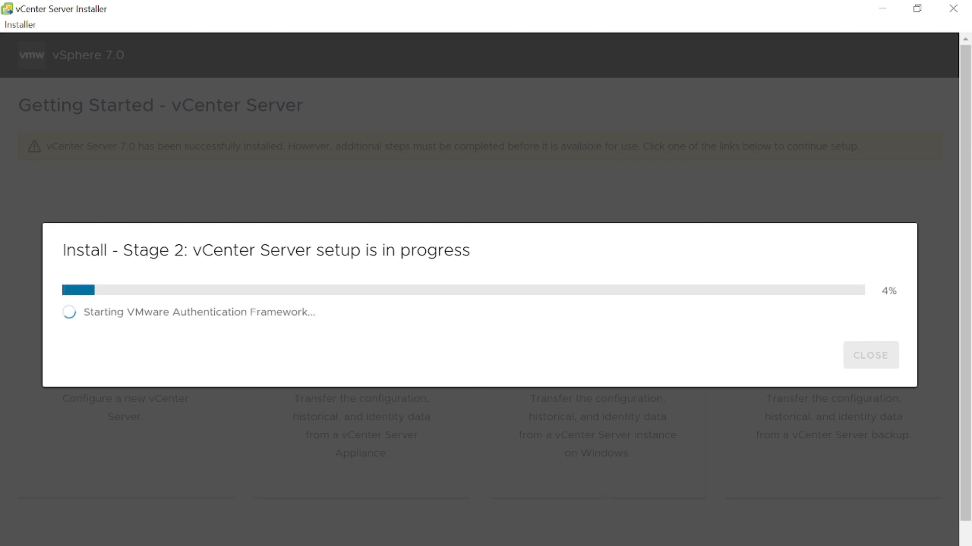
- Open the vCenter Server Getting Started page in the browser once setup completes and launch the HTML5 vSphere Client
mouse_move(577, 545)
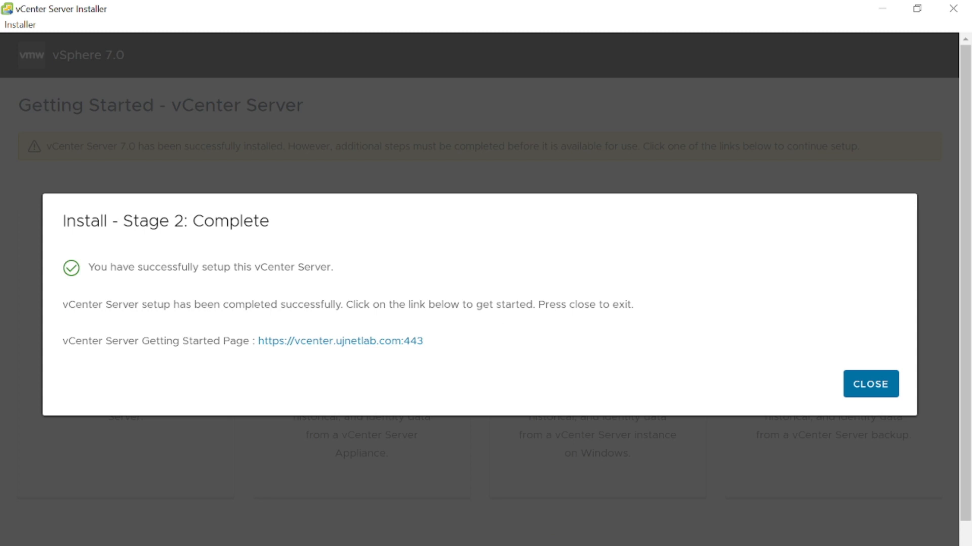
left_click(338, 342)
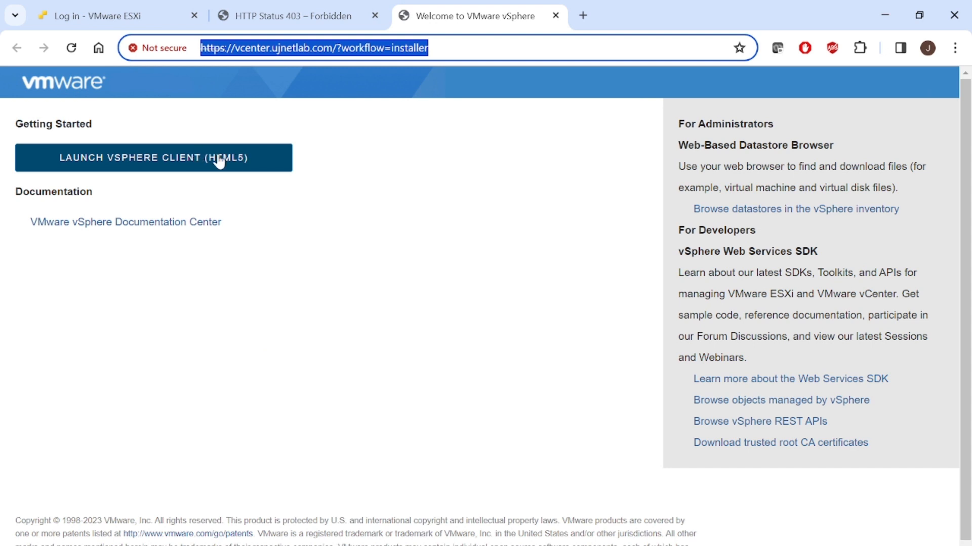
left_click(218, 160)
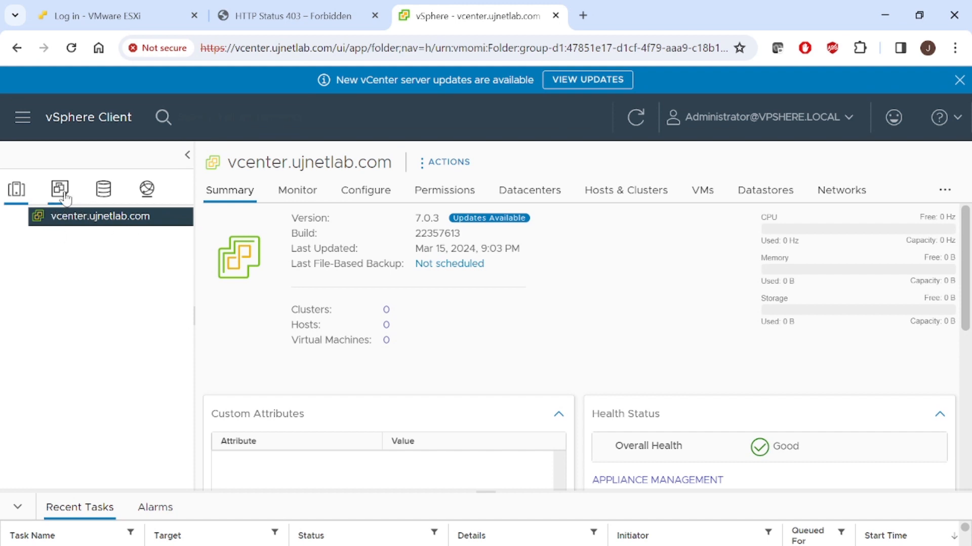
- Create a new datacenter named MYDC under vcenter.ujnetlab.com
right_click(67, 218)
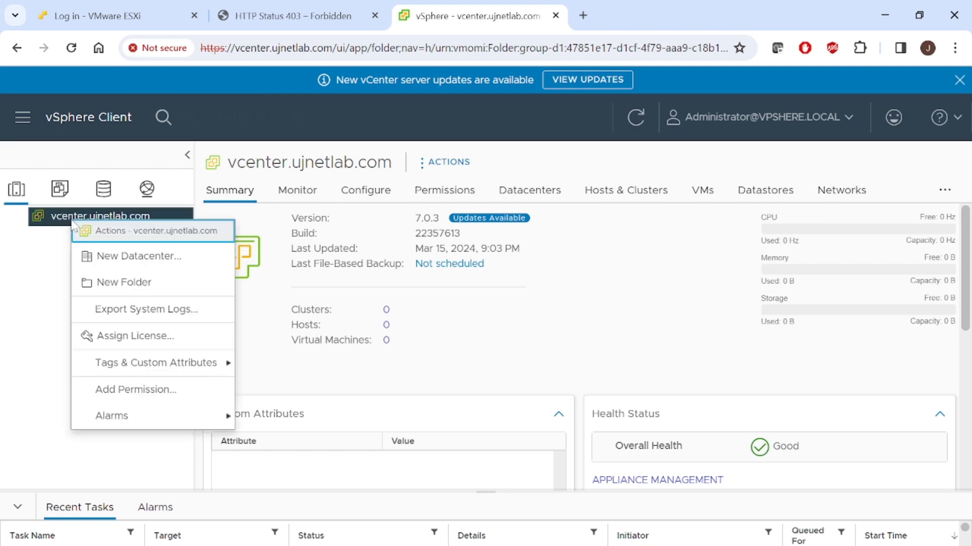
left_click(118, 255)
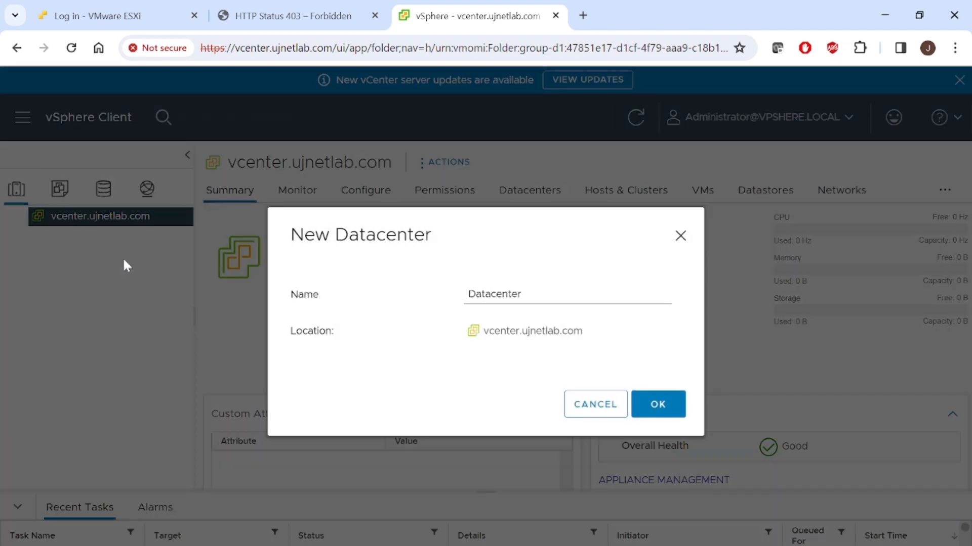
left_click_drag(521, 294, 375, 280)
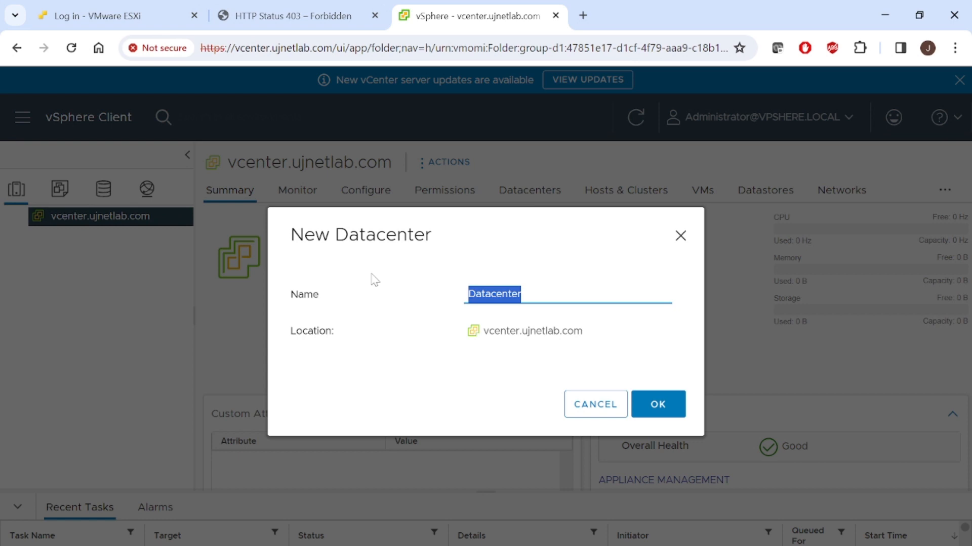
type("M")
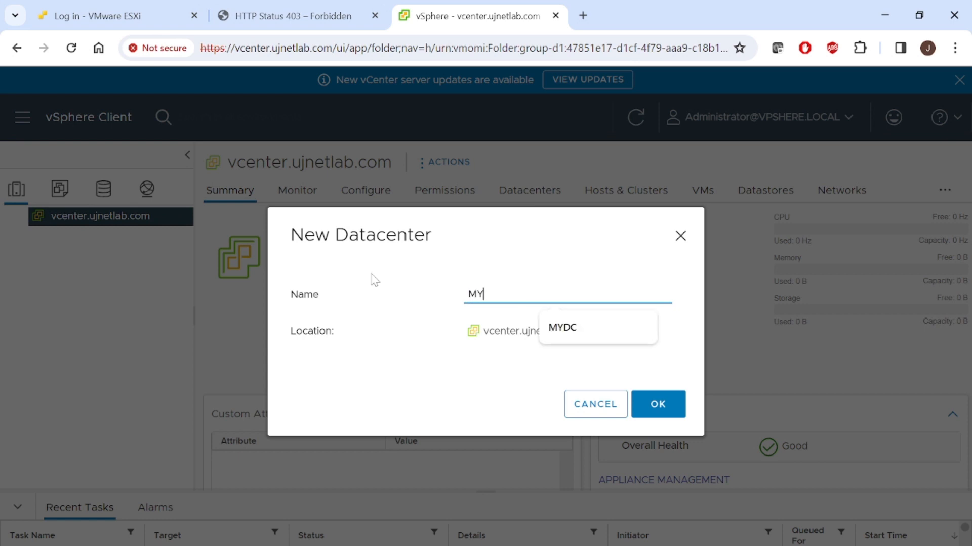
type("Y")
key("Down")
key("Return")
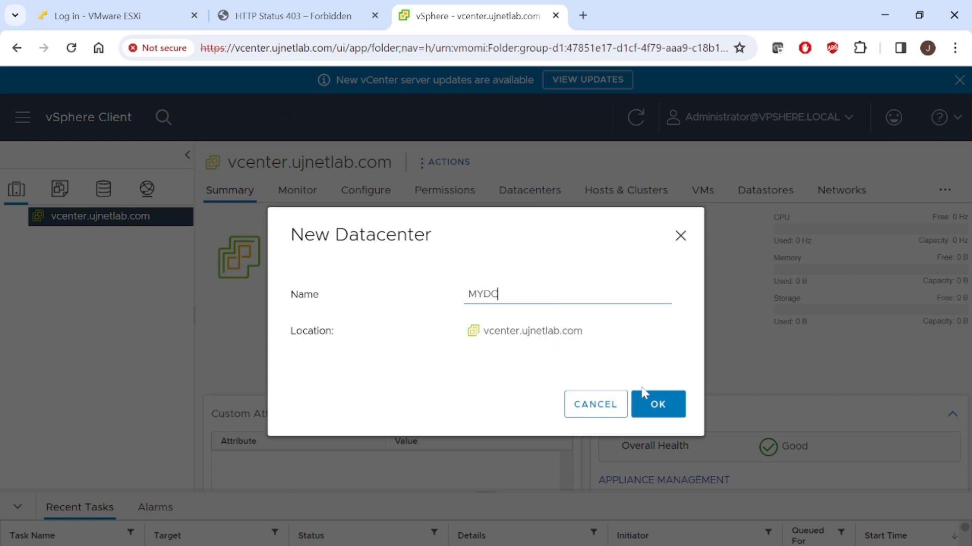
left_click(648, 404)
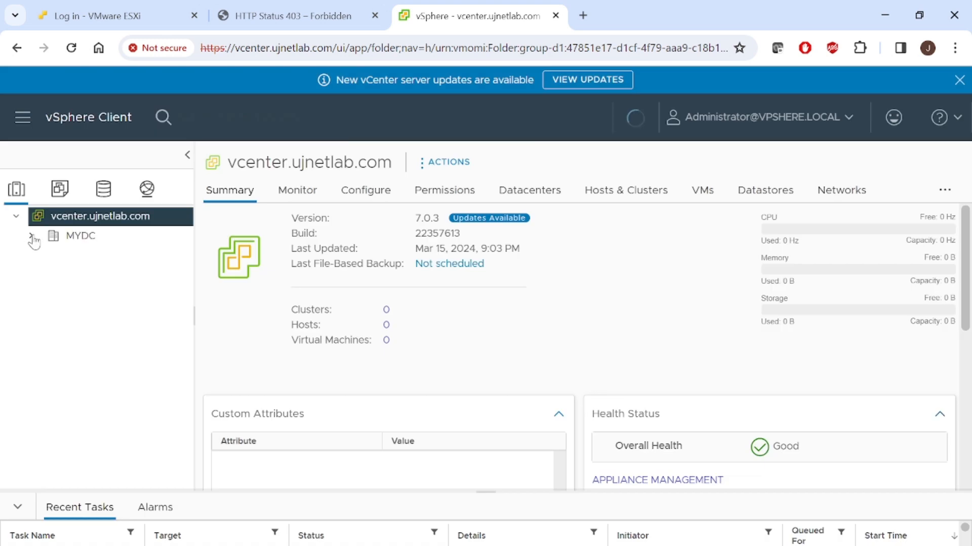
- Start adding a host to the MYDC datacenter with the host name esxi.ujnetlab.com and continue to its connection settings
left_click(78, 242)
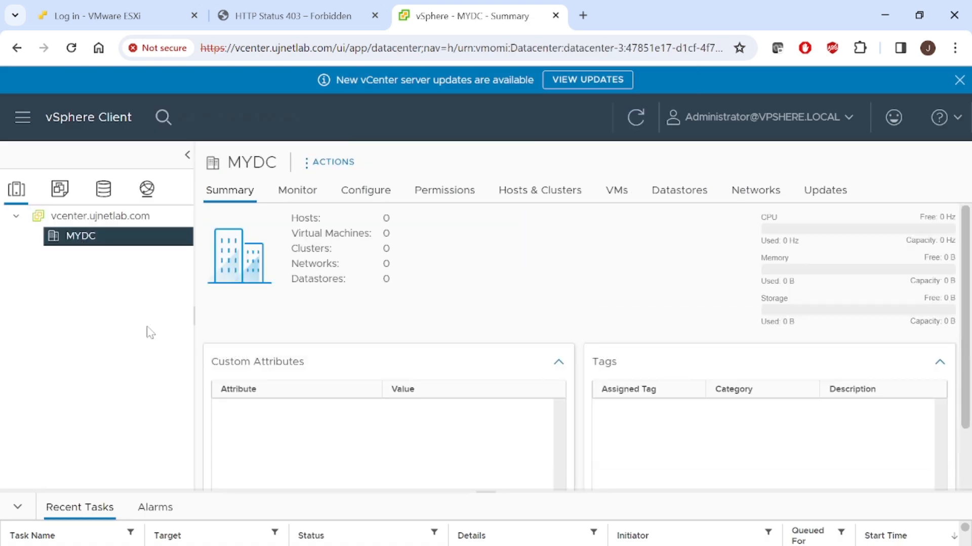
right_click(95, 240)
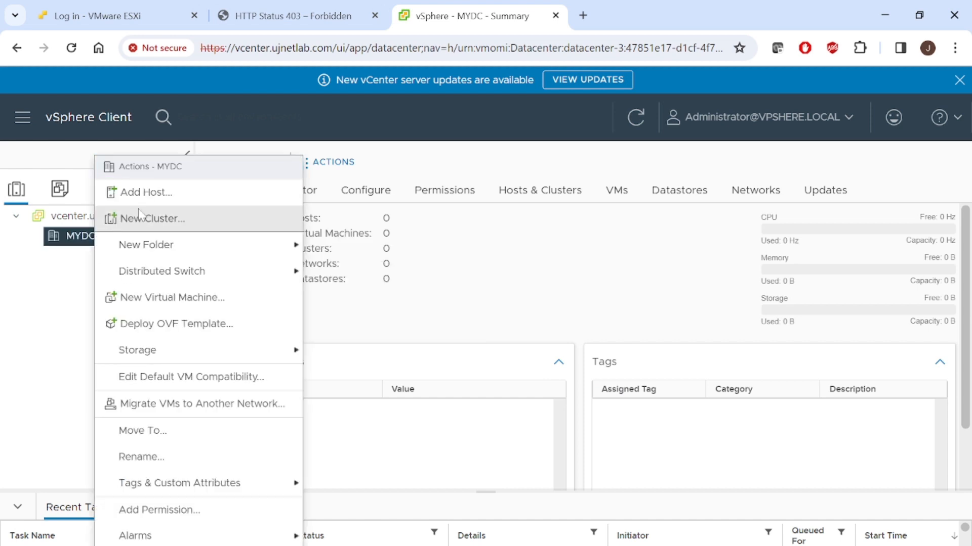
left_click(146, 193)
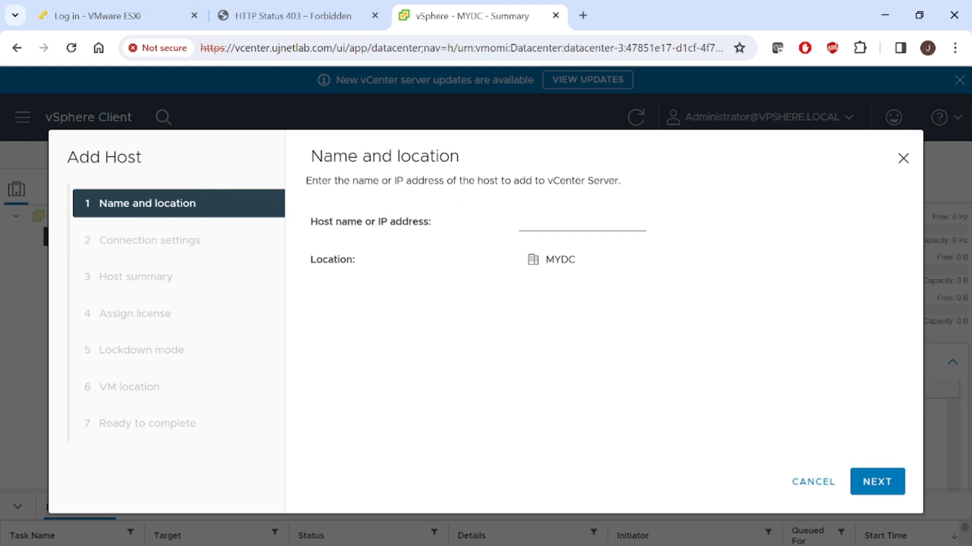
left_click(526, 223)
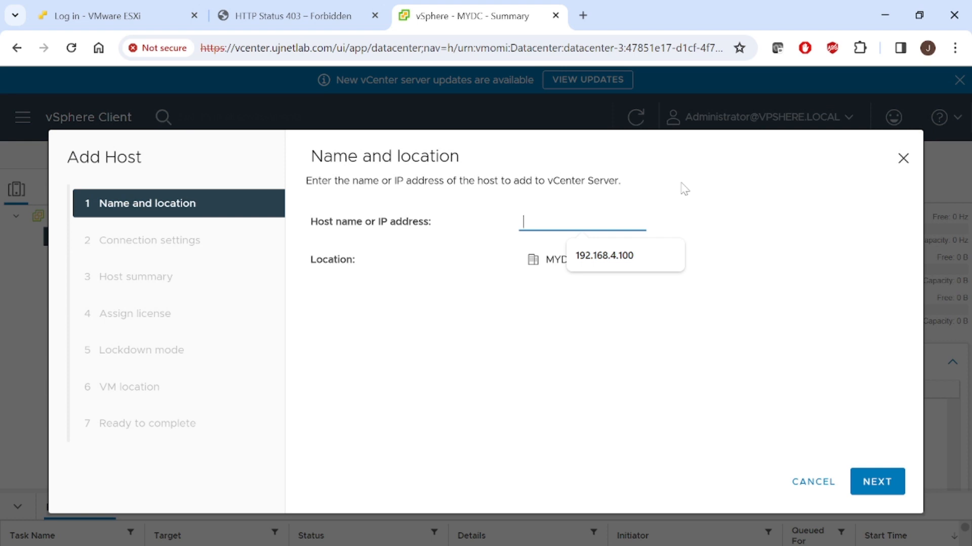
type("E")
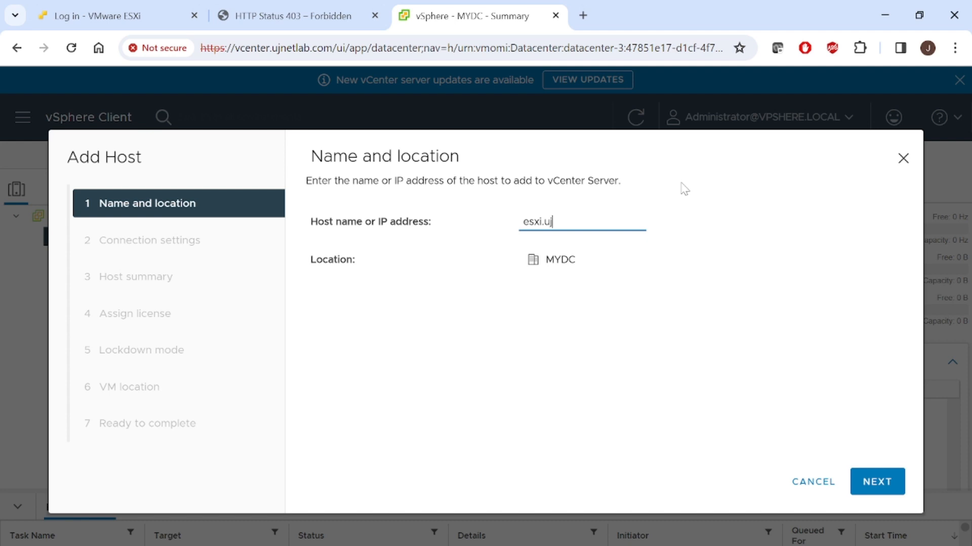
type("lab.com")
left_click(878, 487)
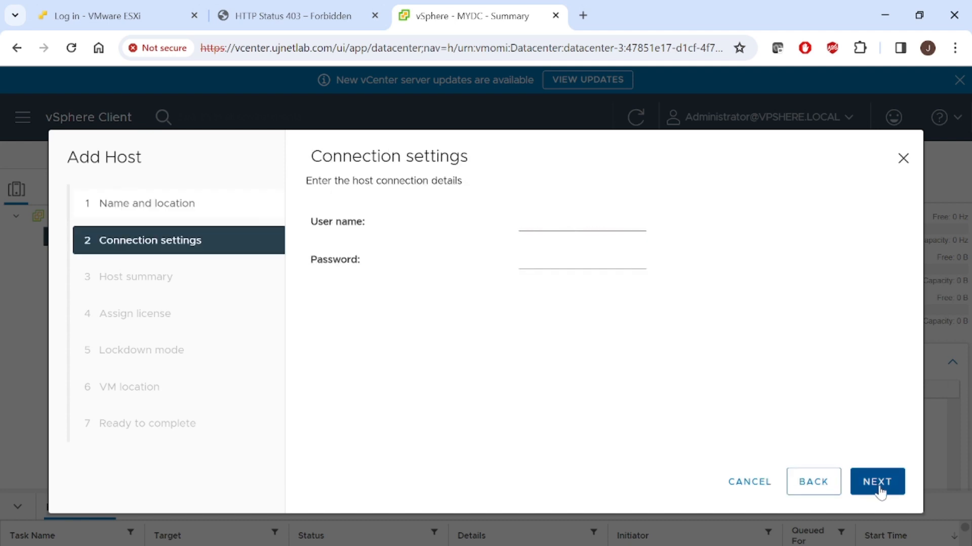
- Enter the user name root and the host password, submit the connection settings and agree to replace the host's certificate
left_click(557, 224)
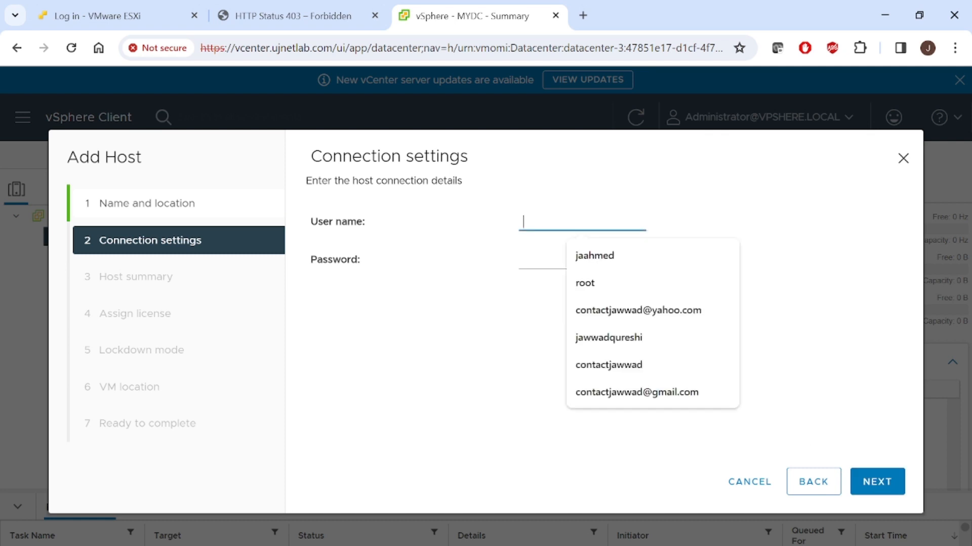
type("root")
key("Tab")
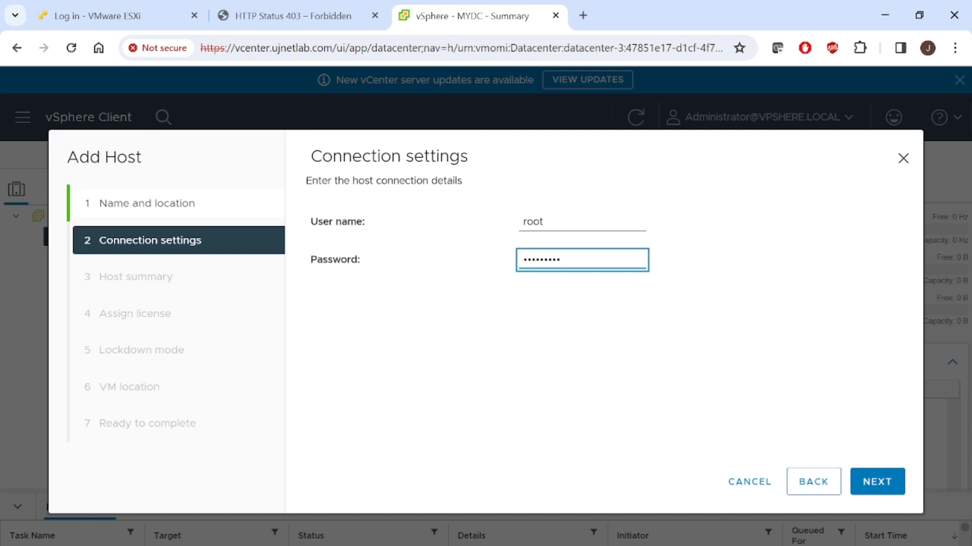
left_click(875, 488)
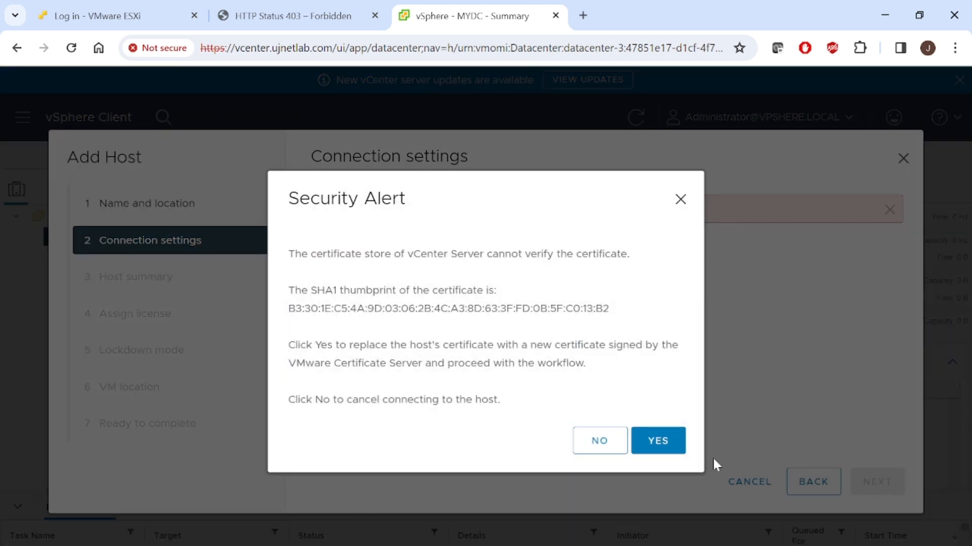
left_click(663, 450)
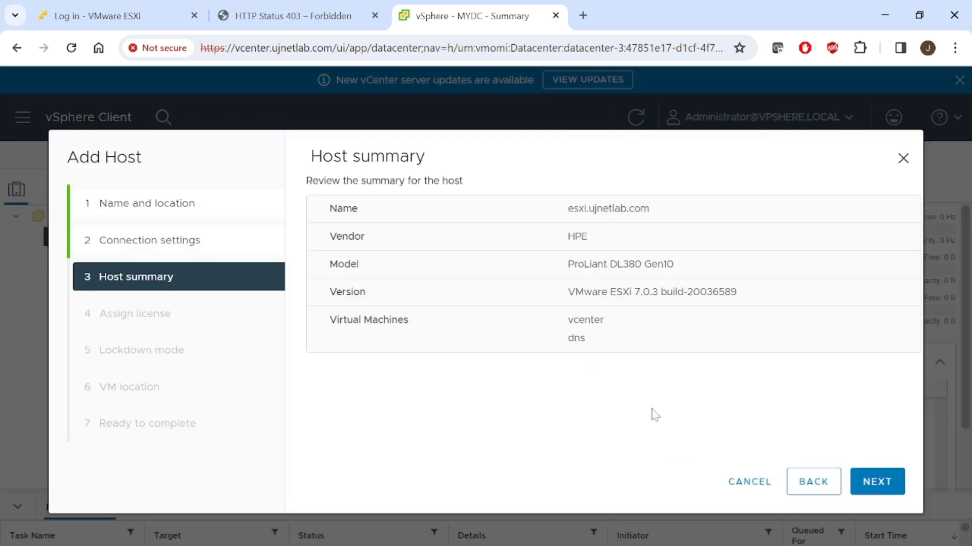
- Accept the host summary and assign the preselected vSphere 7 Enterprise license to the host, agreeing to the license assignment warning
left_click(880, 481)
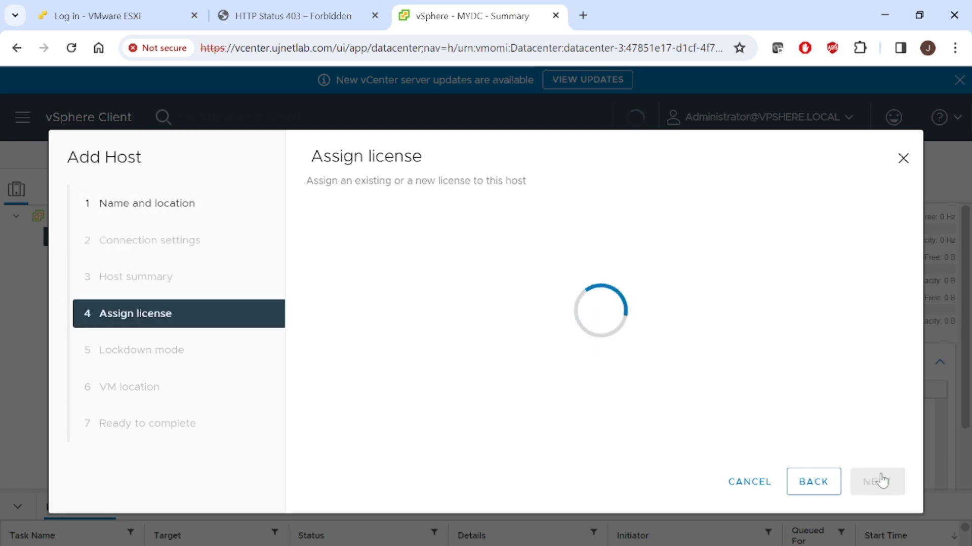
left_click(880, 481)
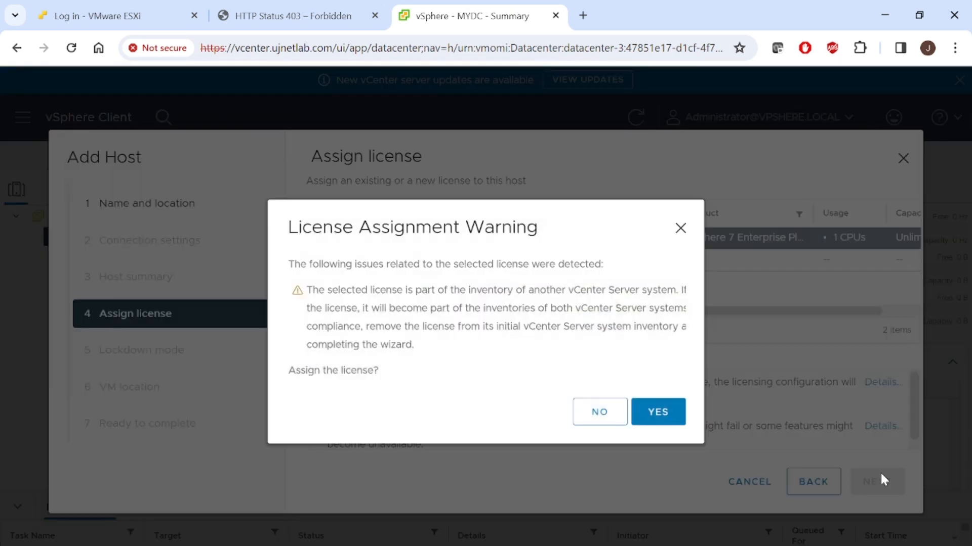
left_click(657, 417)
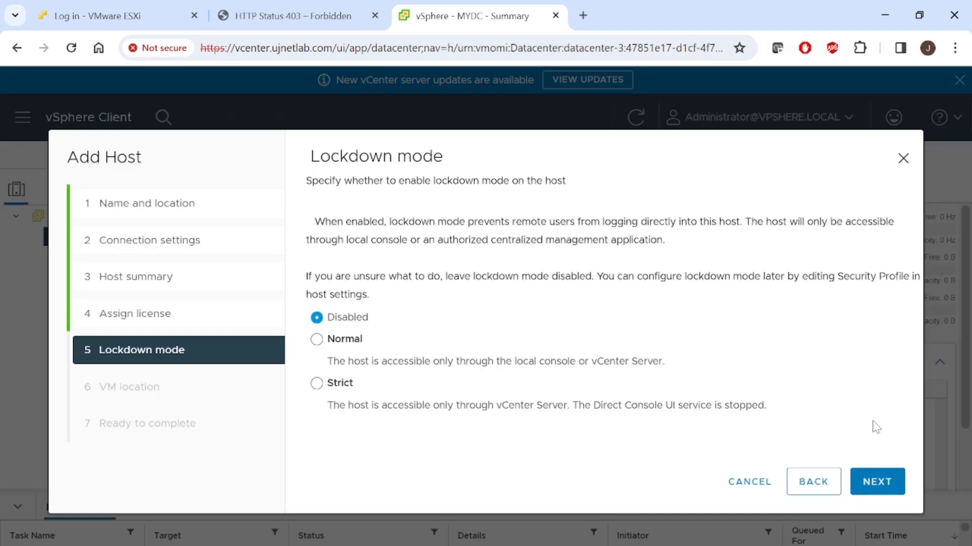
- Keep lockdown mode disabled, use MYDC as the virtual machine location, and finish adding the host
left_click(893, 486)
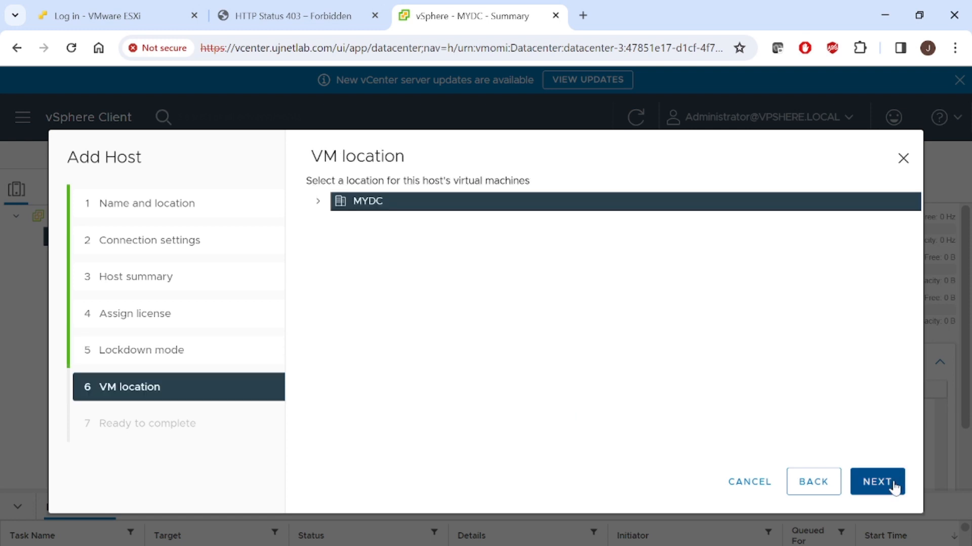
left_click(318, 201)
left_click(864, 476)
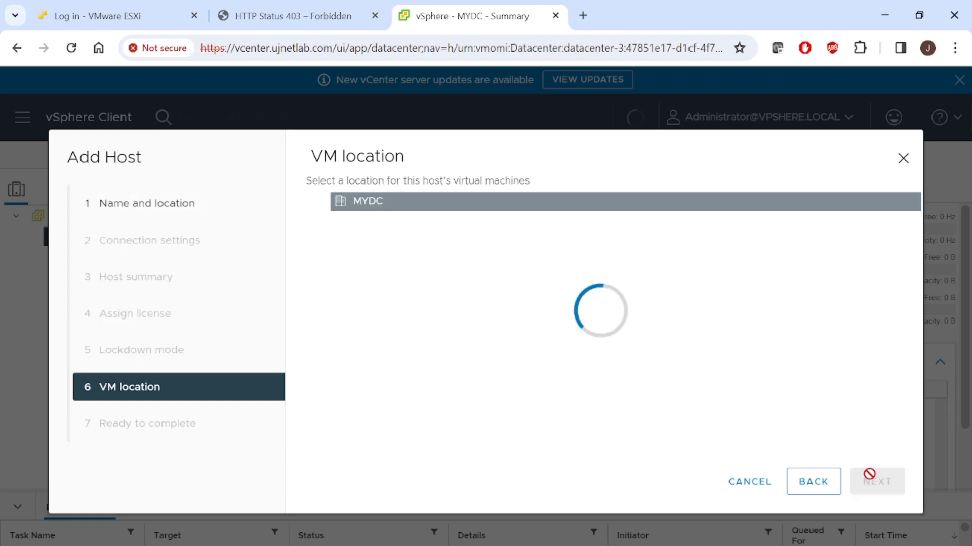
left_click(870, 481)
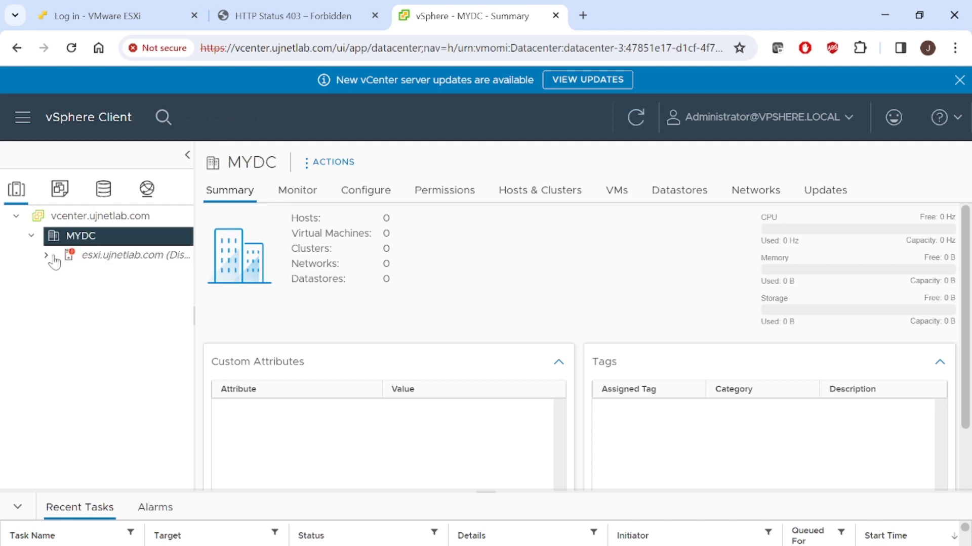
- Review the summaries of esxi.ujnetlab.com, MYDC and vcenter.ujnetlab.com, and switch to the PowerPoint slide show
left_click(129, 261)
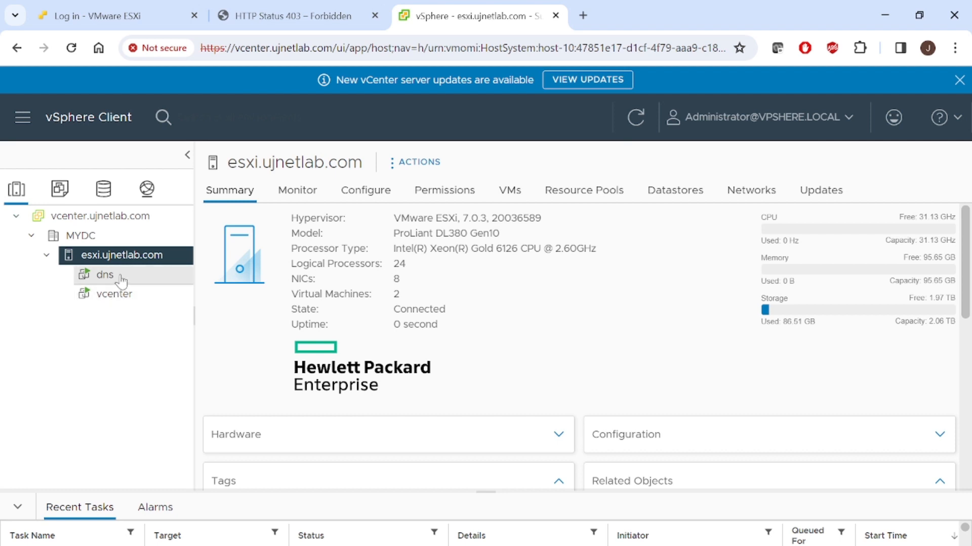
left_click(79, 238)
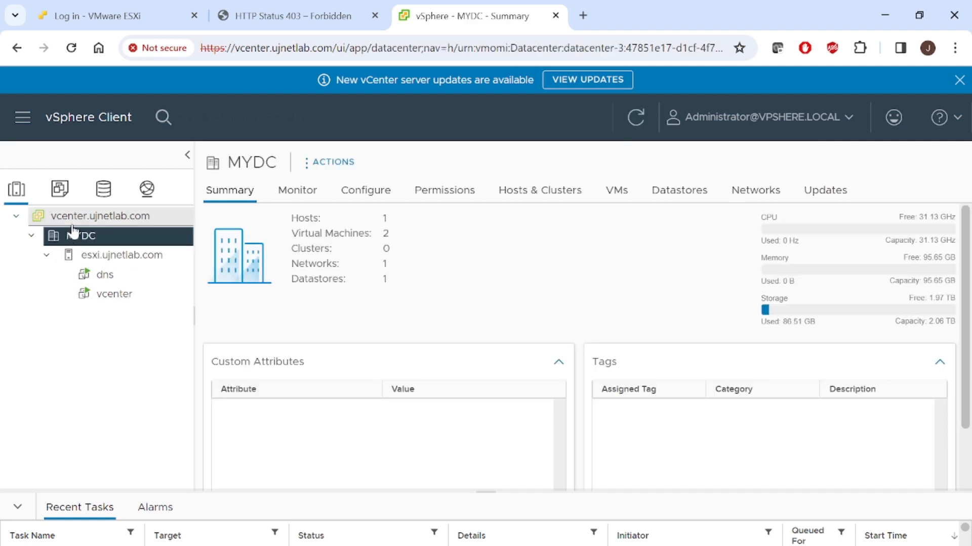
left_click(80, 218)
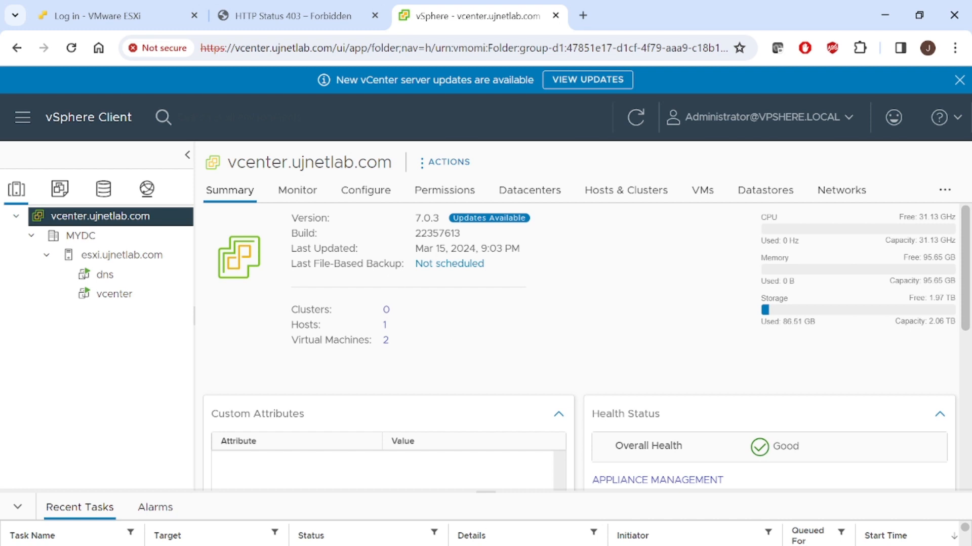
mouse_move(502, 545)
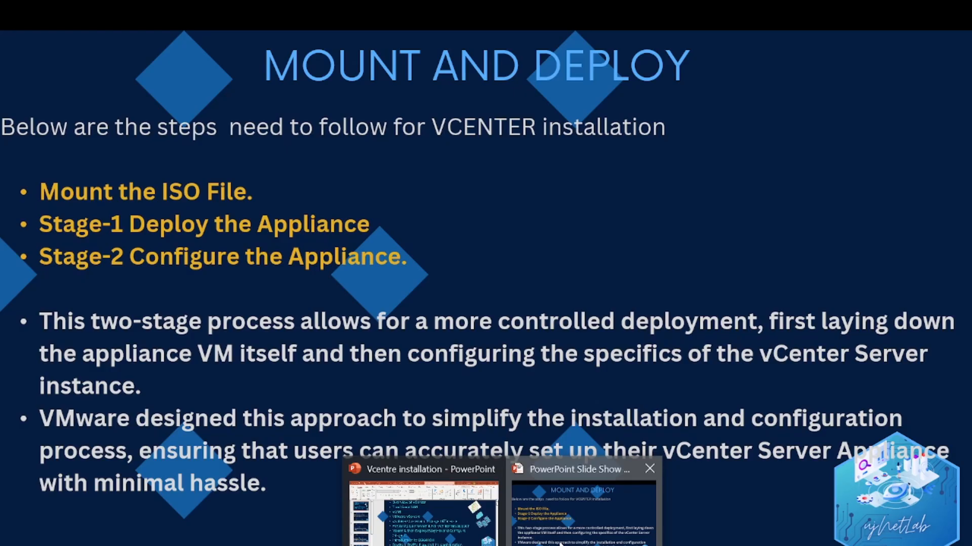
left_click(560, 536)
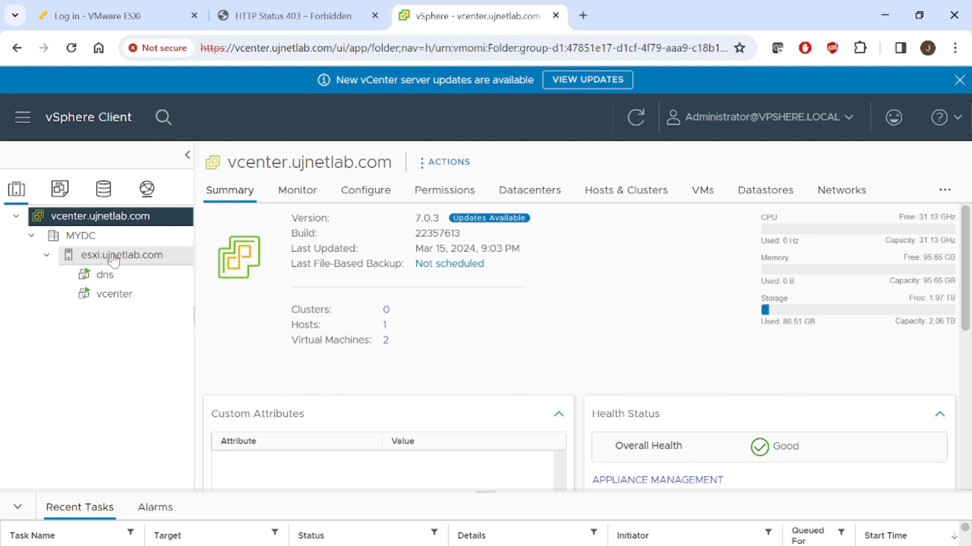
- Switch to the VMware ESXi login page in the browser and try to log in as root with the account password
left_click(120, 6)
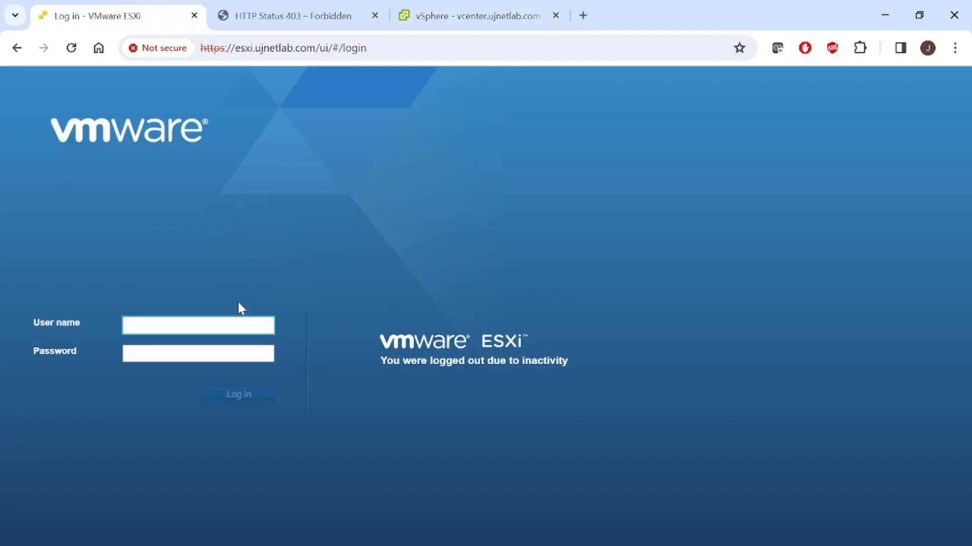
type("root")
key("Tab")
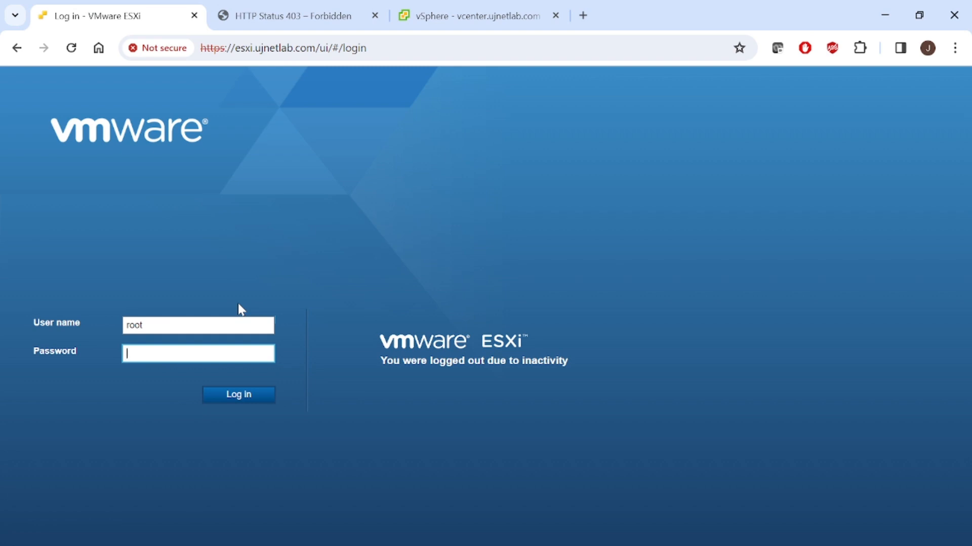
type("VMware123!")
key("Return")
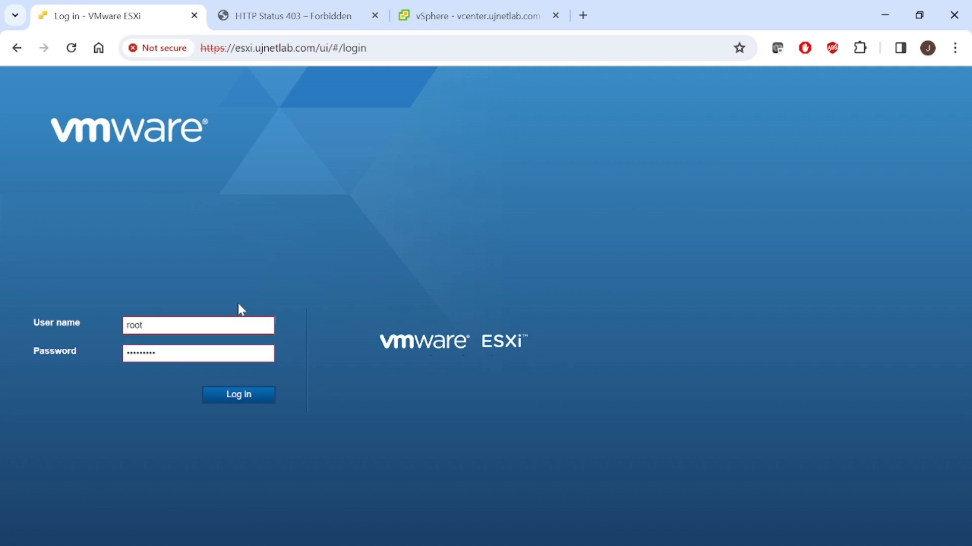
left_click(246, 396)
- Clear the rejected password on the ESXi login page and re-enter the root account password
left_click(218, 354)
key("BackSpace")
key("BackSpace")
key("BackSpace")
key("BackSpace")
key("BackSpace")
key("BackSpace")
key("BackSpace")
key("BackSpace")
key("BackSpace")
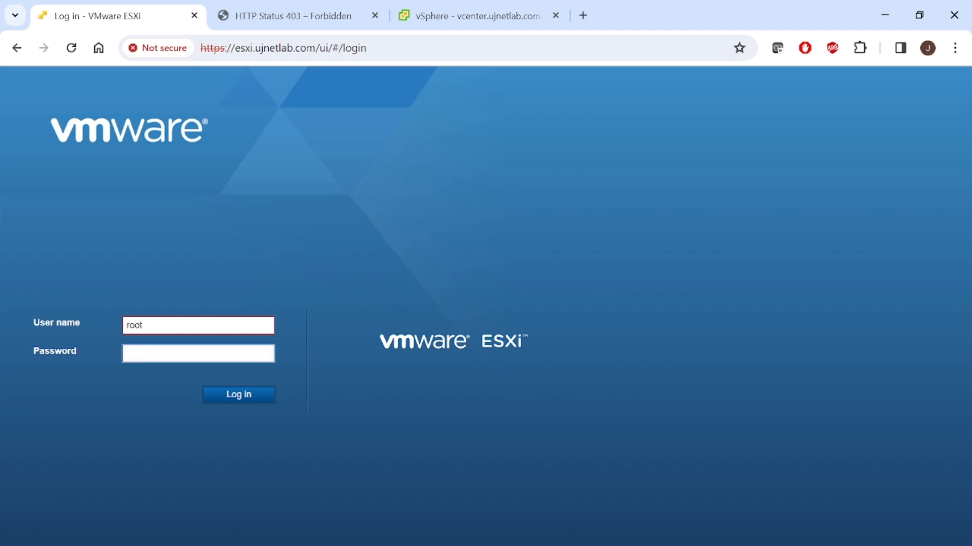
type("•••••••••")
key("Tab")
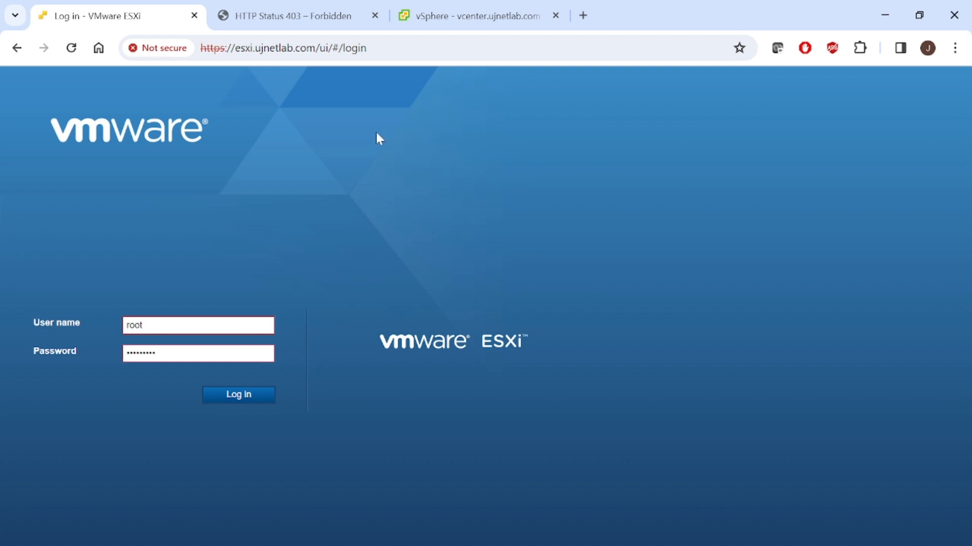
- Open the ESXi host's web page at 192.168.4.100 and proceed past the browser's privacy warning
left_click(384, 48)
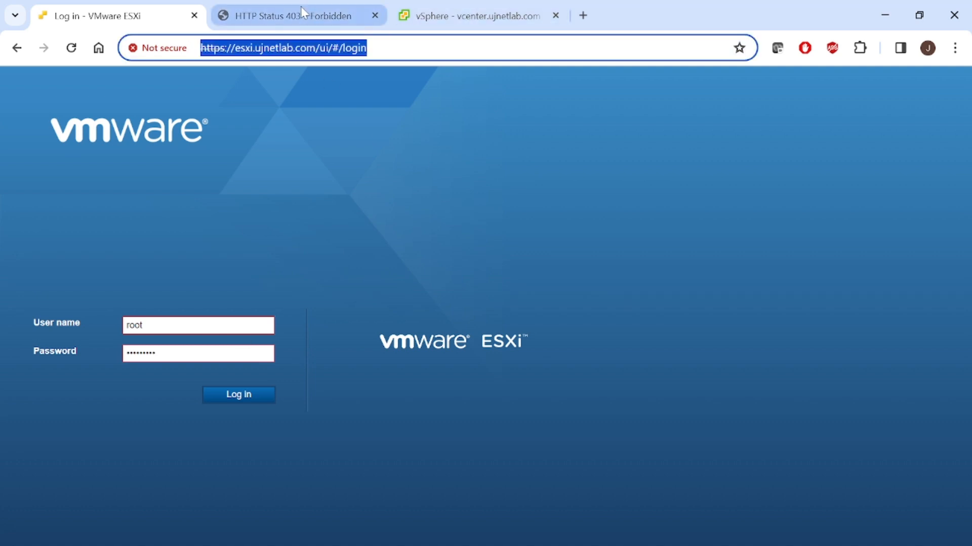
type("19")
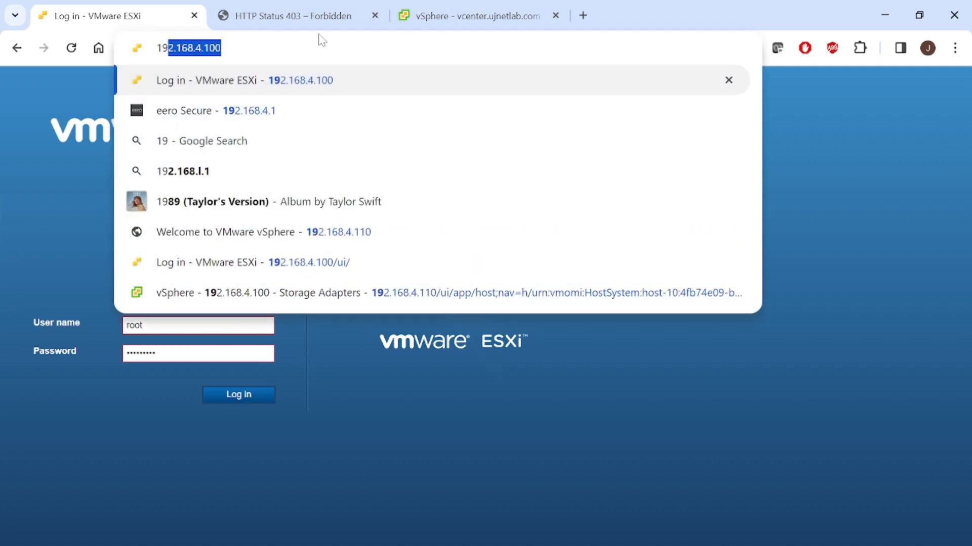
key("Return")
left_click(299, 387)
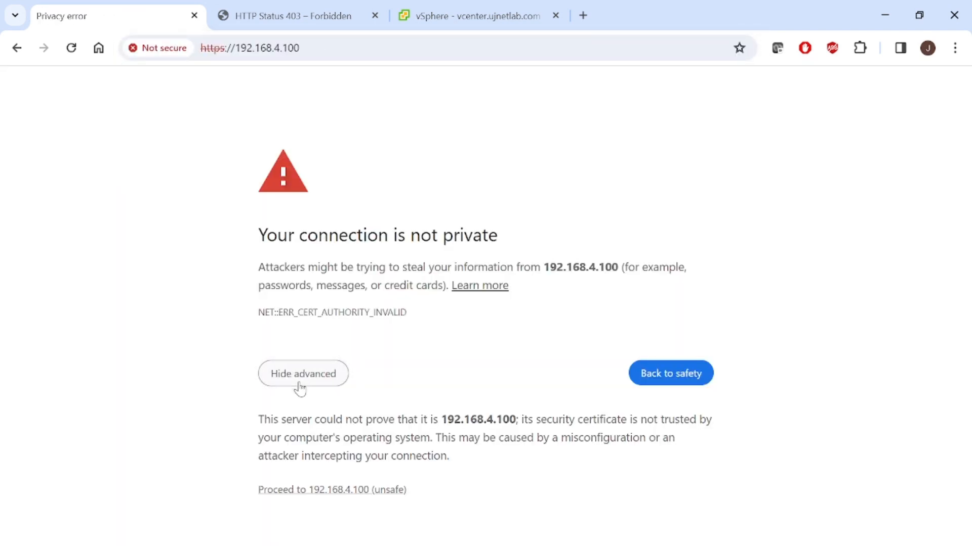
left_click(348, 491)
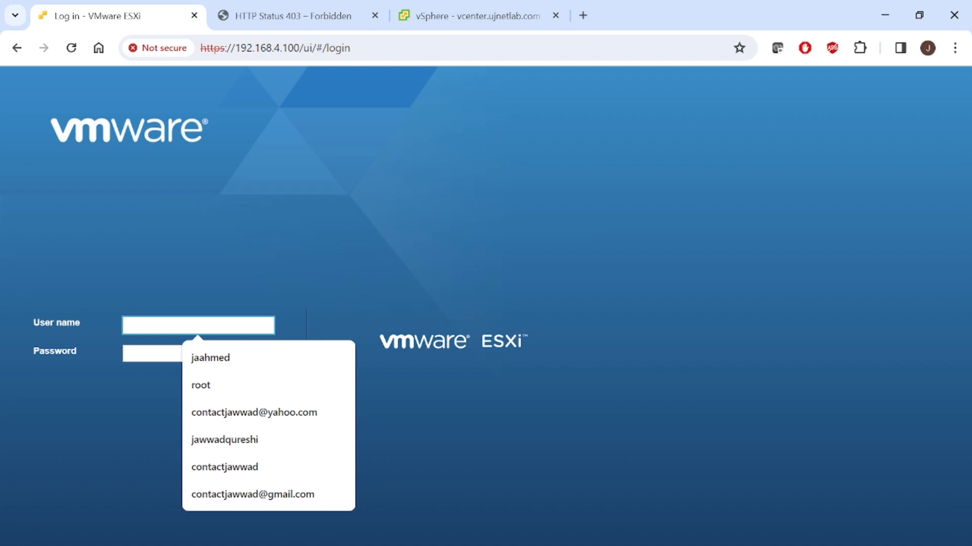
- Log in to the ESXi host at 192.168.4.100 as root with the account password
type("root")
key("Tab")
type("•••••")
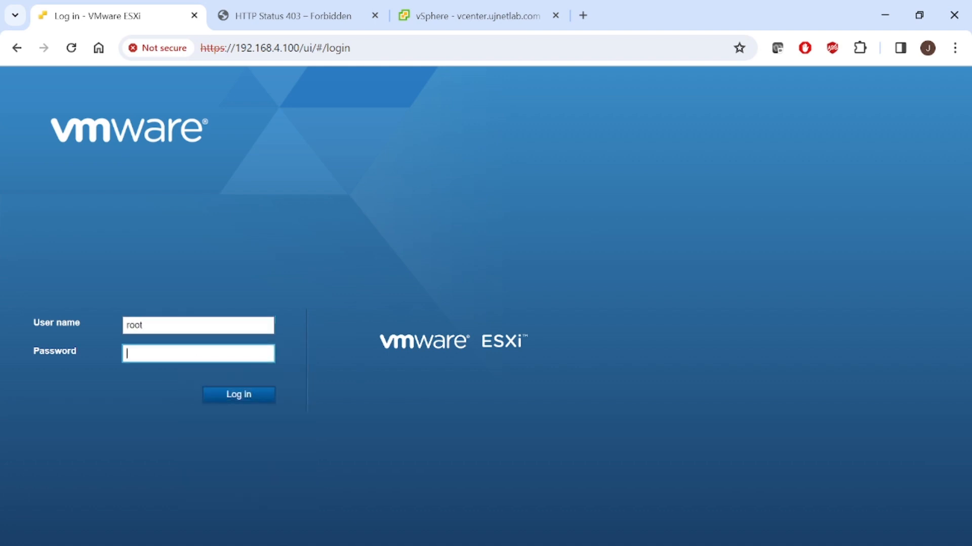
type("•••••")
key("Return")
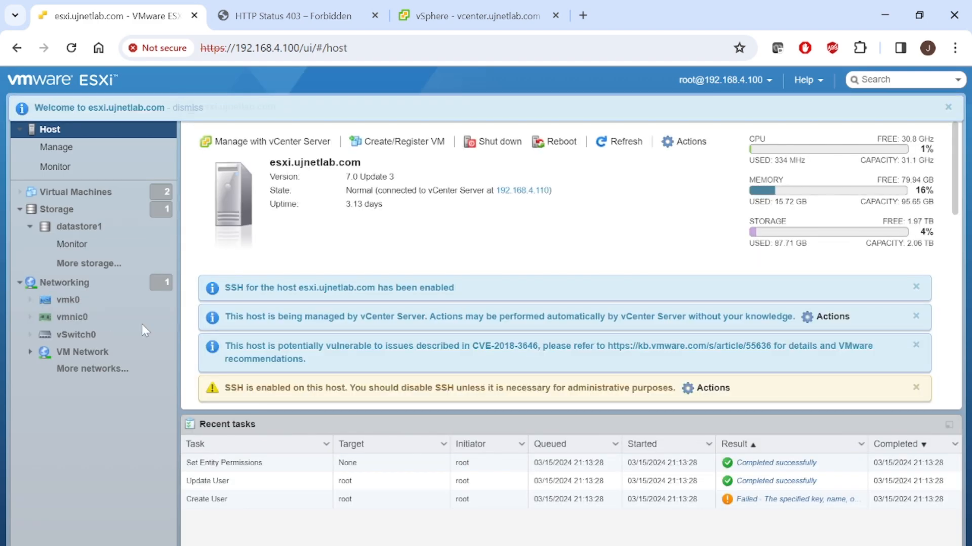
- Examine the details and topology of vSwitch0 on the ESXi host, and switch to the PowerPoint slide show
left_click(98, 336)
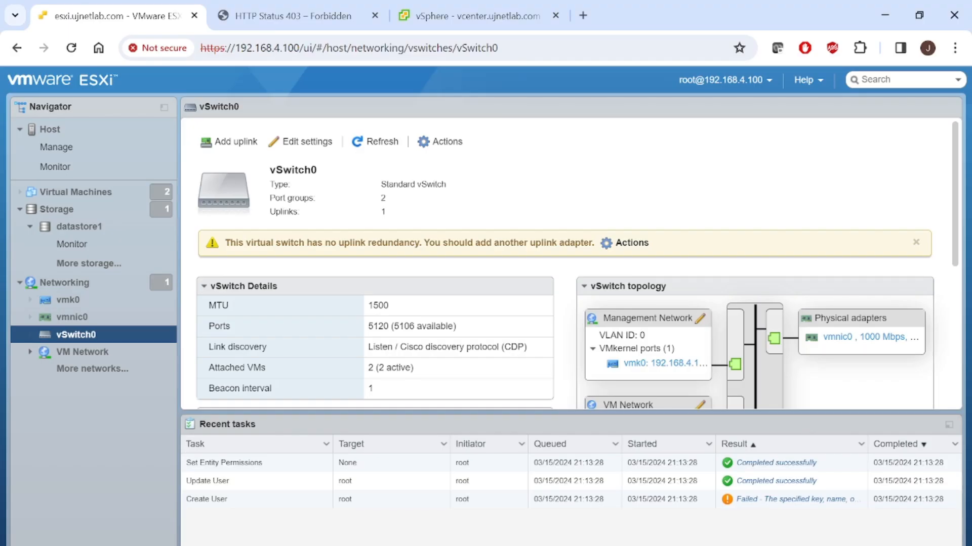
mouse_move(504, 545)
left_click(590, 508)
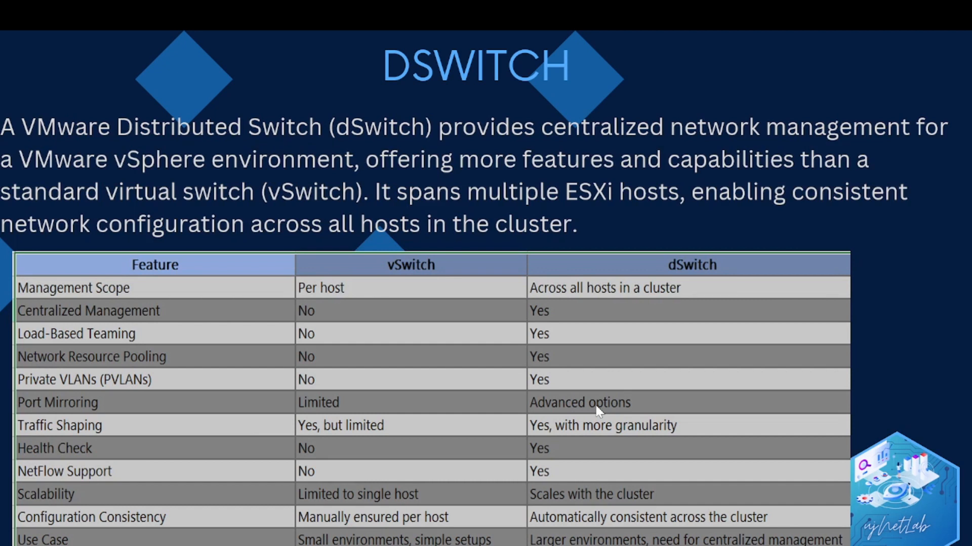
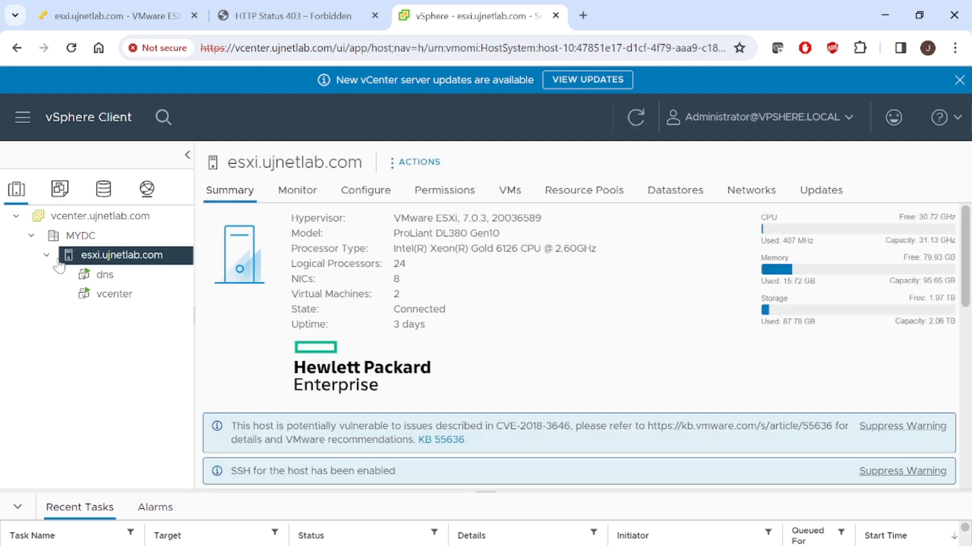
right_click(90, 258)
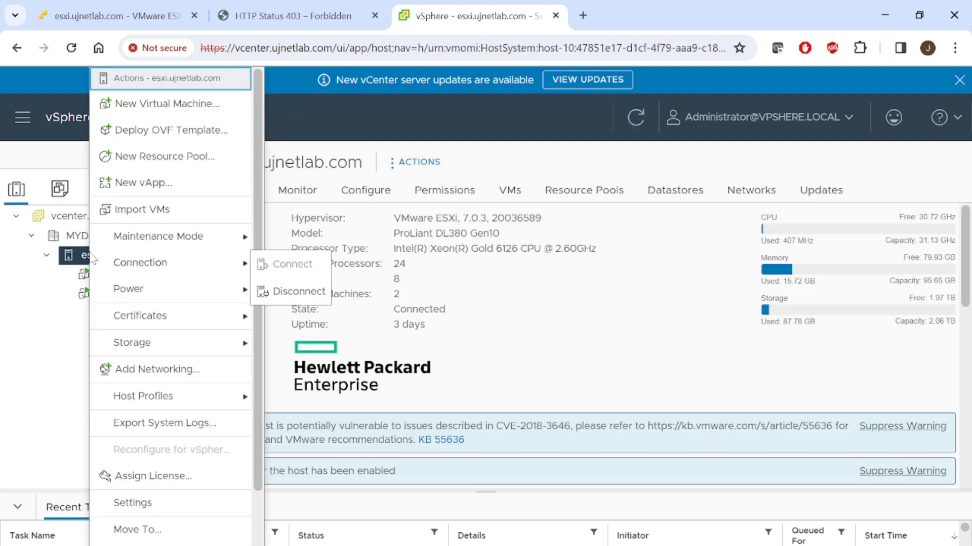
mouse_move(262, 444)
left_mouse_down()
mouse_move(260, 537)
mouse_move(256, 430)
left_mouse_up()
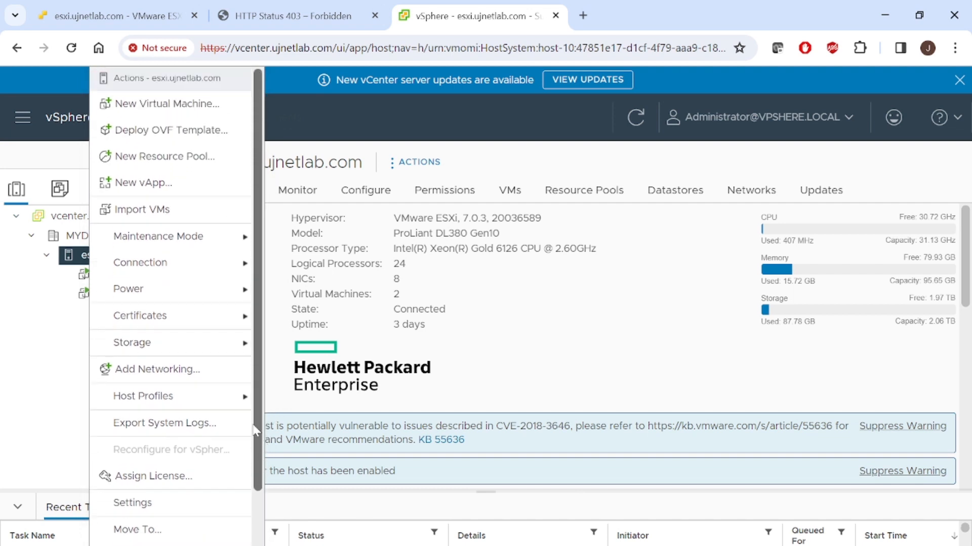
left_click(495, 353)
- View the virtual switches in the configuration of host esxi.ujnetlab.com
left_click(374, 191)
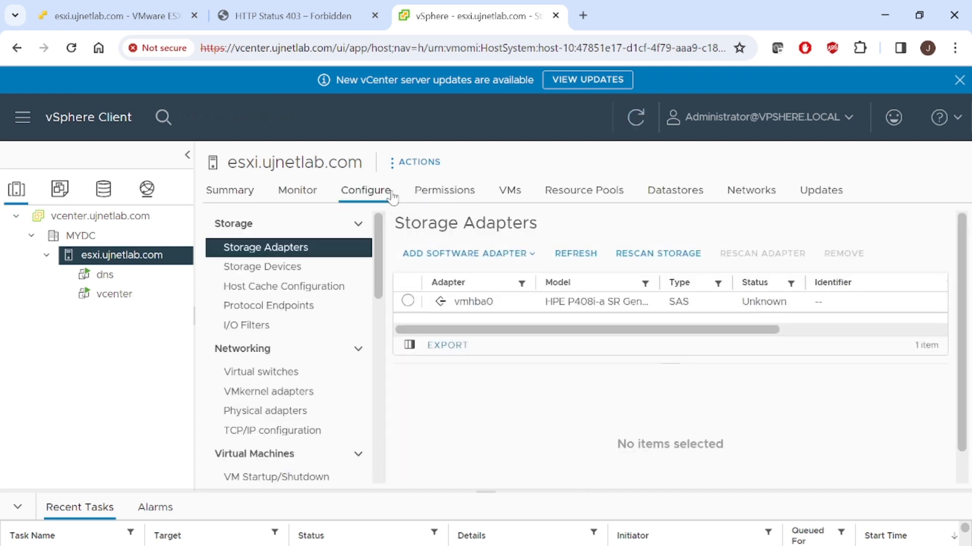
left_click(326, 380)
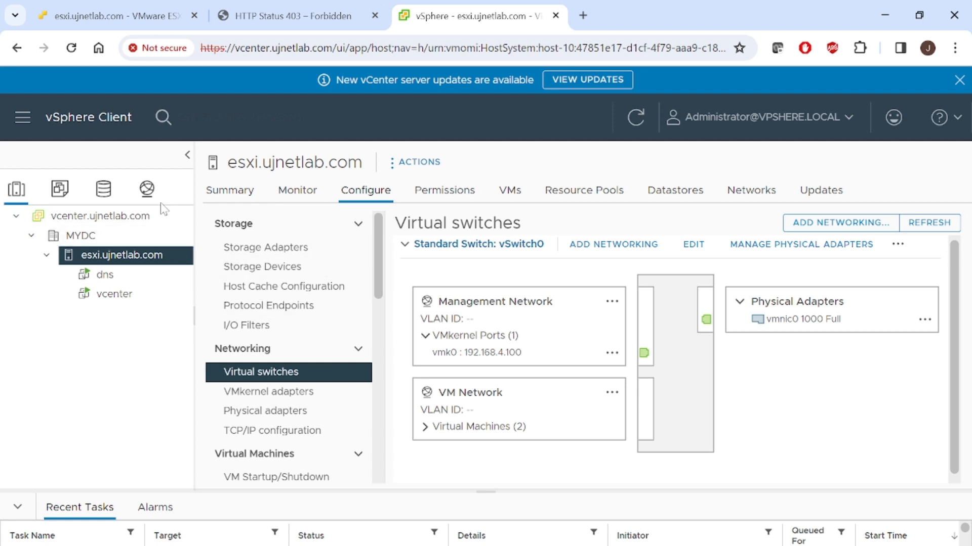
left_click(409, 163)
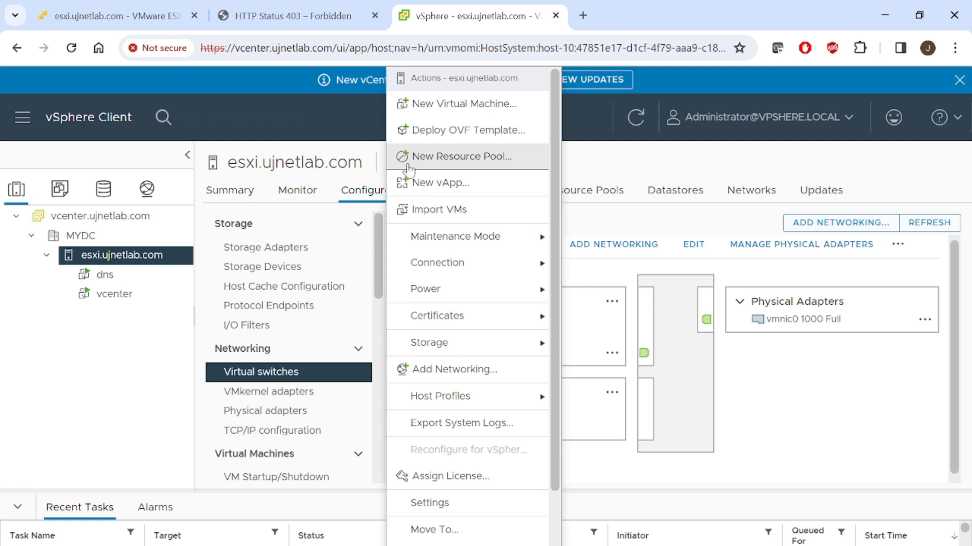
left_click(474, 370)
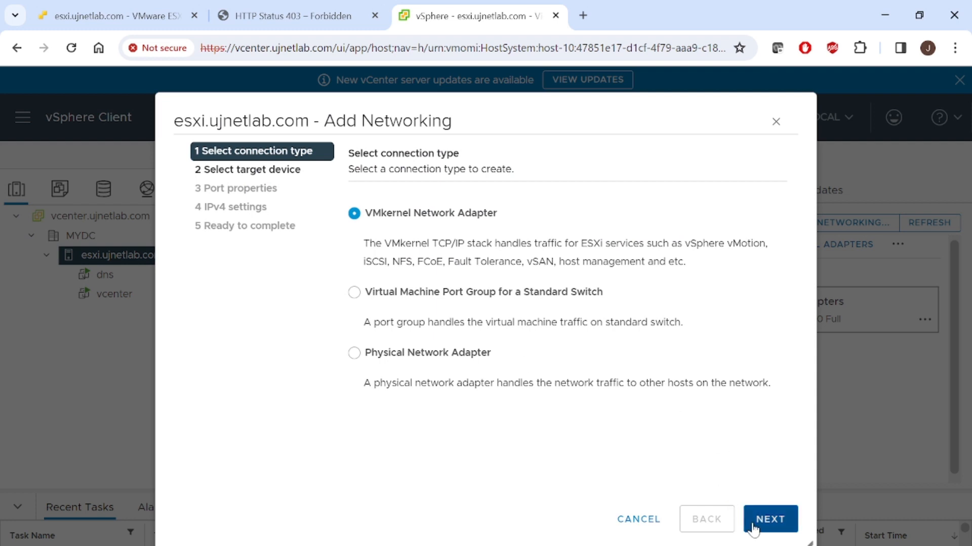
left_click(628, 527)
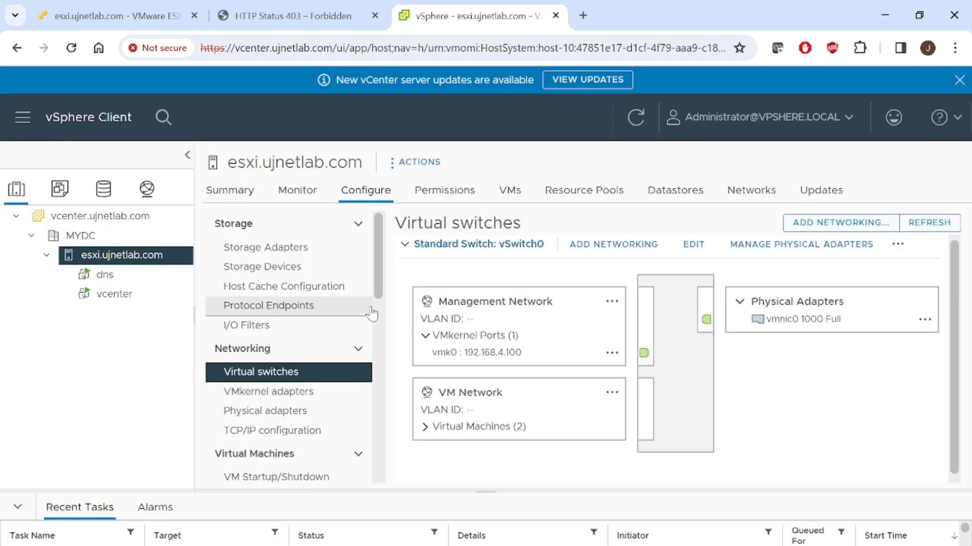
- Start a new distributed switch in datacenter MYDC from the networking inventory, keeping the name DSwitch and choosing version 7.0.0
left_click(146, 190)
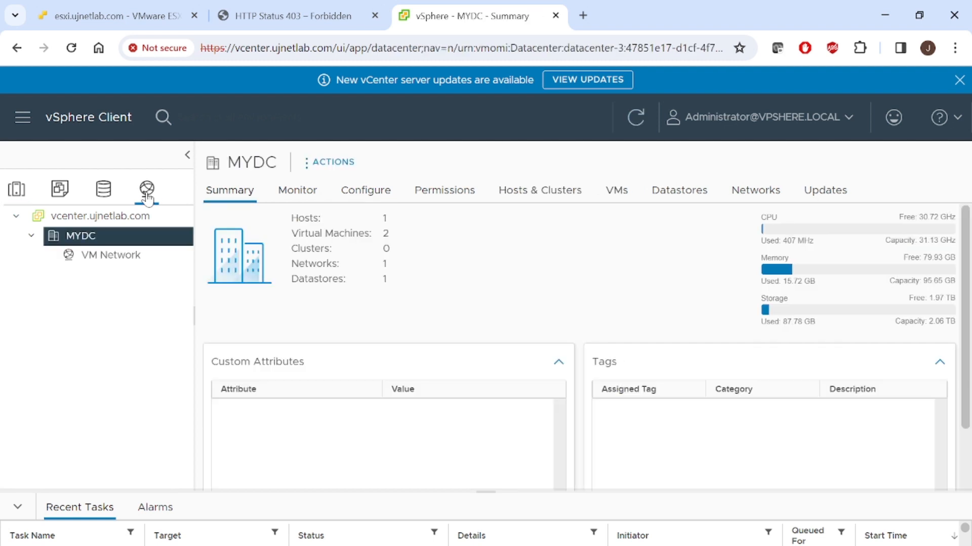
right_click(110, 238)
mouse_move(112, 245)
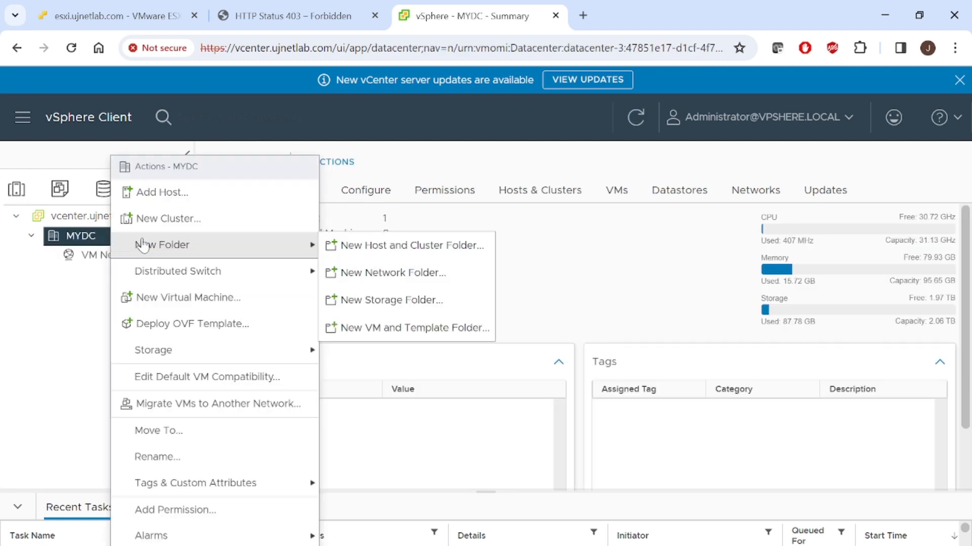
left_click(8, 294)
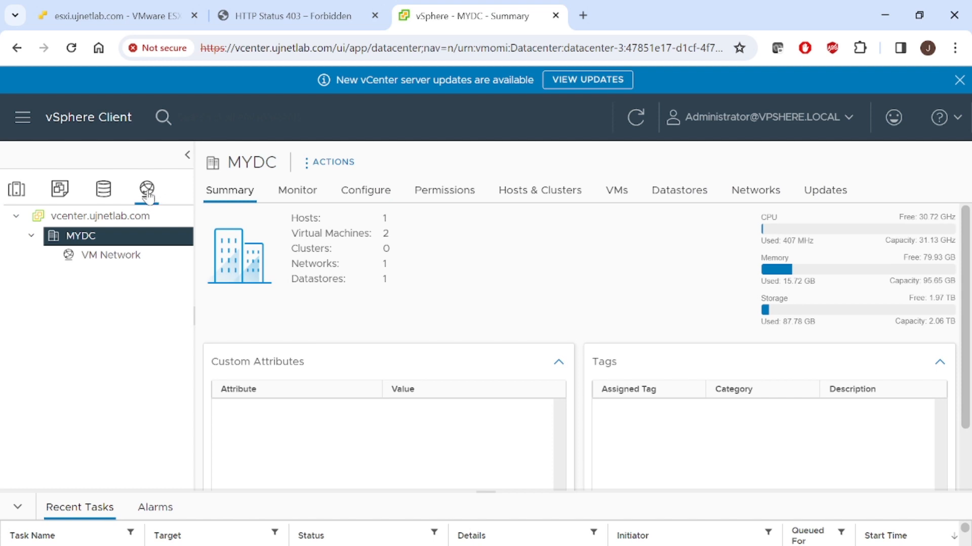
right_click(113, 242)
mouse_move(116, 243)
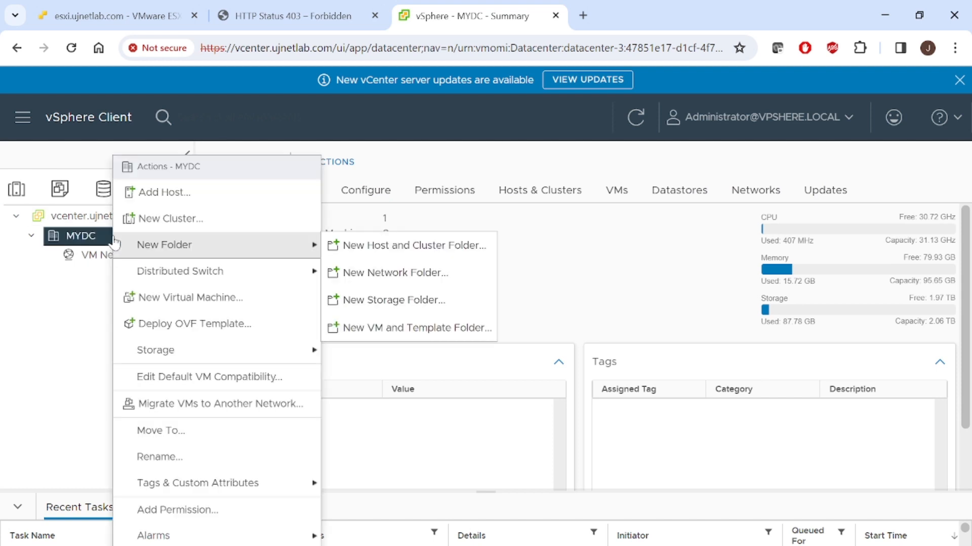
mouse_move(171, 278)
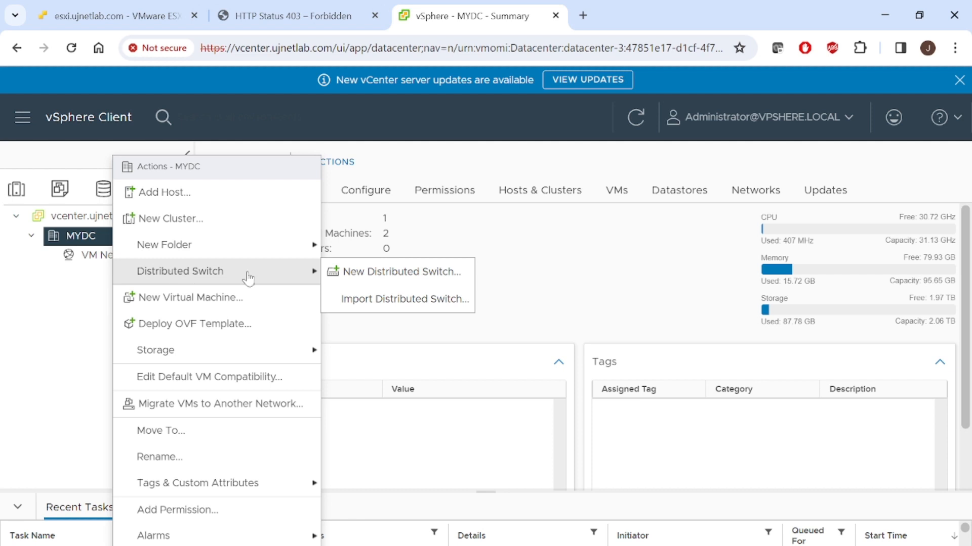
left_click(384, 283)
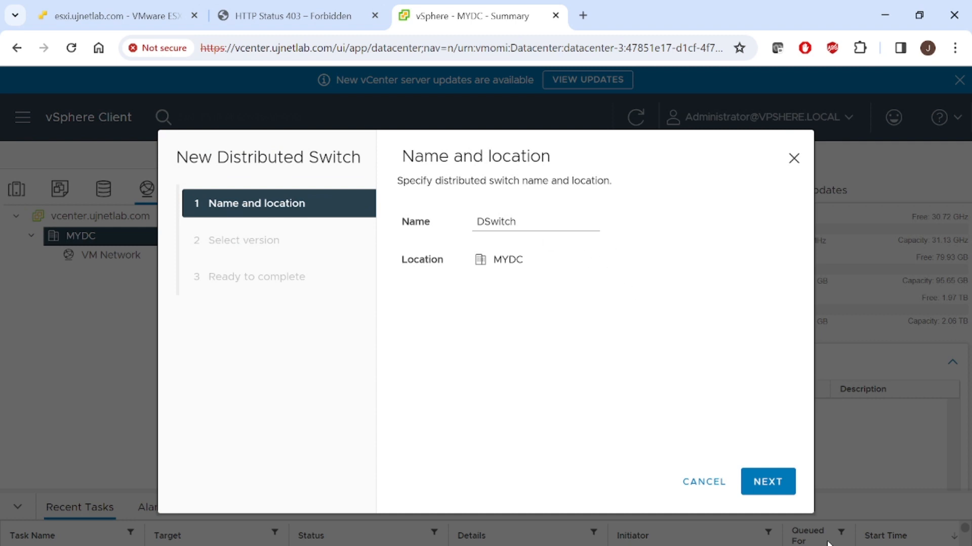
left_click(760, 486)
left_click(497, 267)
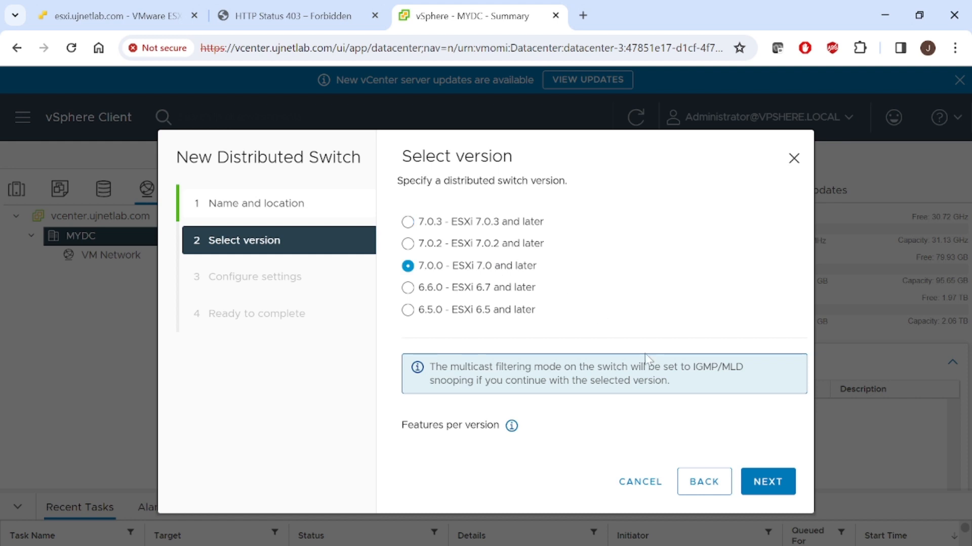
left_click(768, 482)
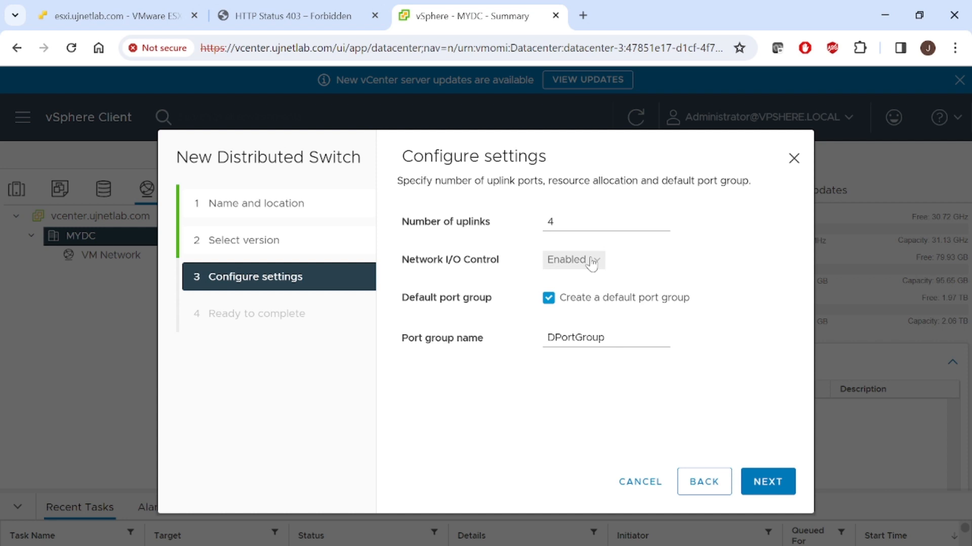
- Leave out the default port group, keep 4 uplinks with Network I/O Control enabled, and finish creating the distributed switch
left_click(551, 299)
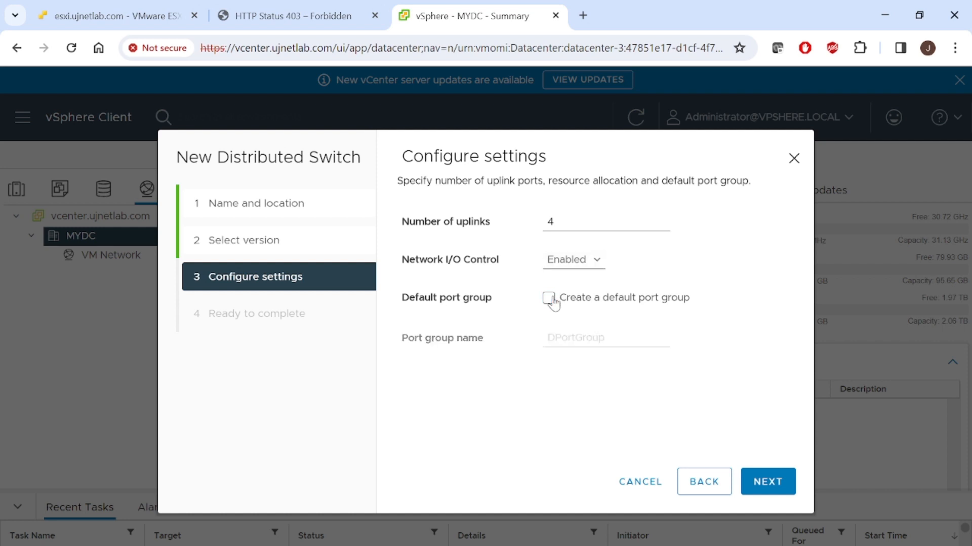
left_click(768, 484)
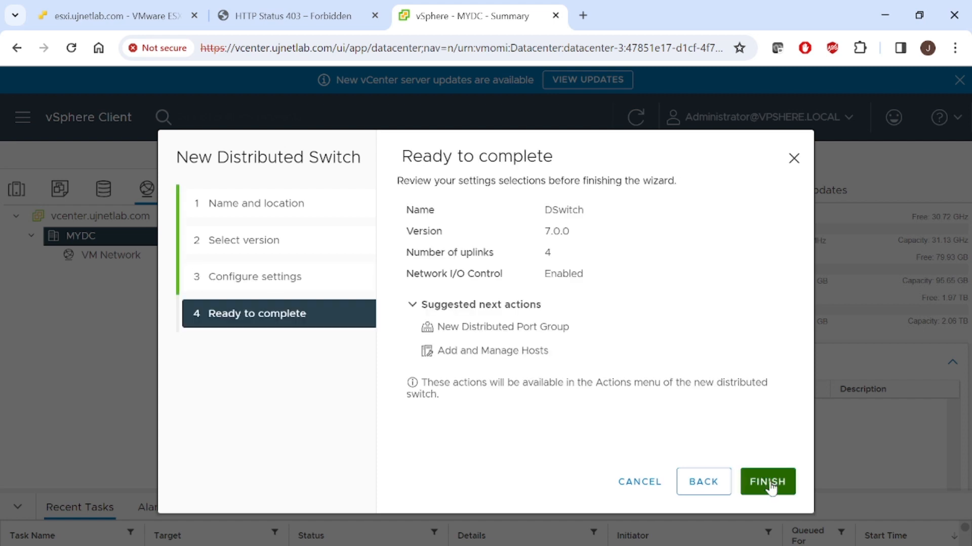
left_click(770, 485)
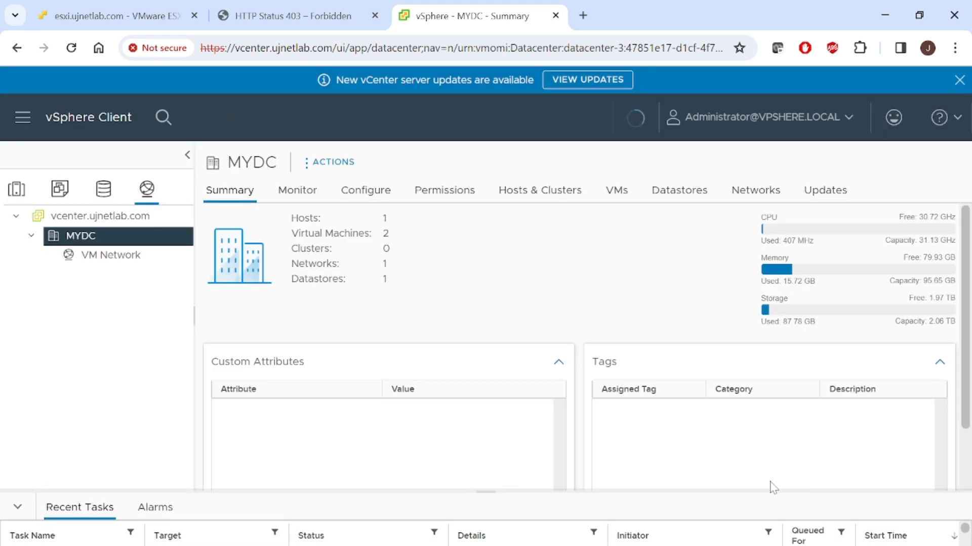
- View the summary of DSwitch and switch to the PowerPoint slide on multiple ESXi hosts and vCenter
left_click(90, 276)
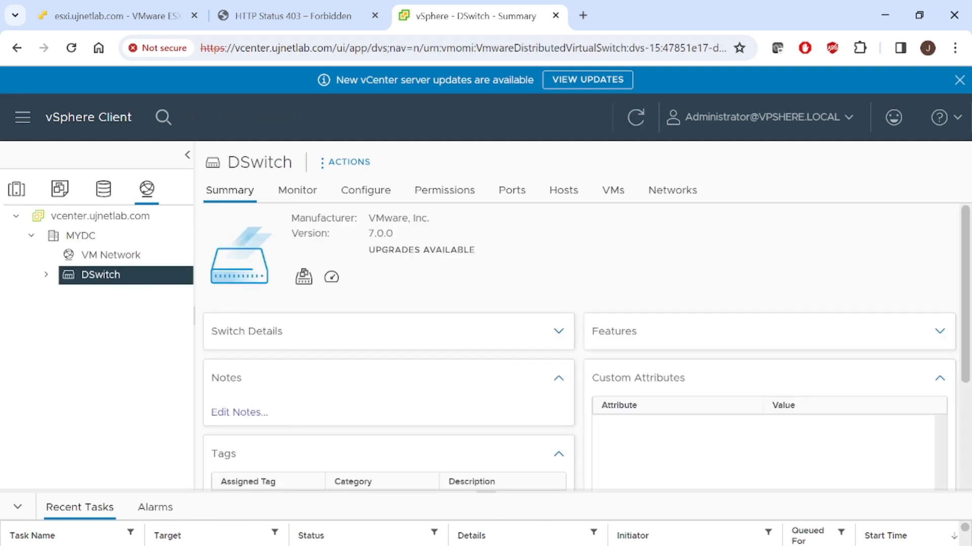
left_click(585, 501)
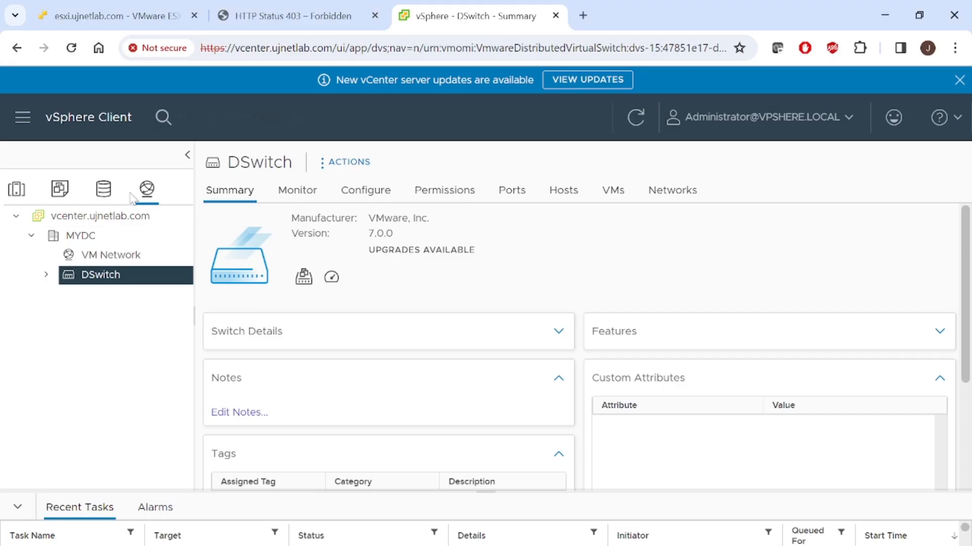
left_click(16, 189)
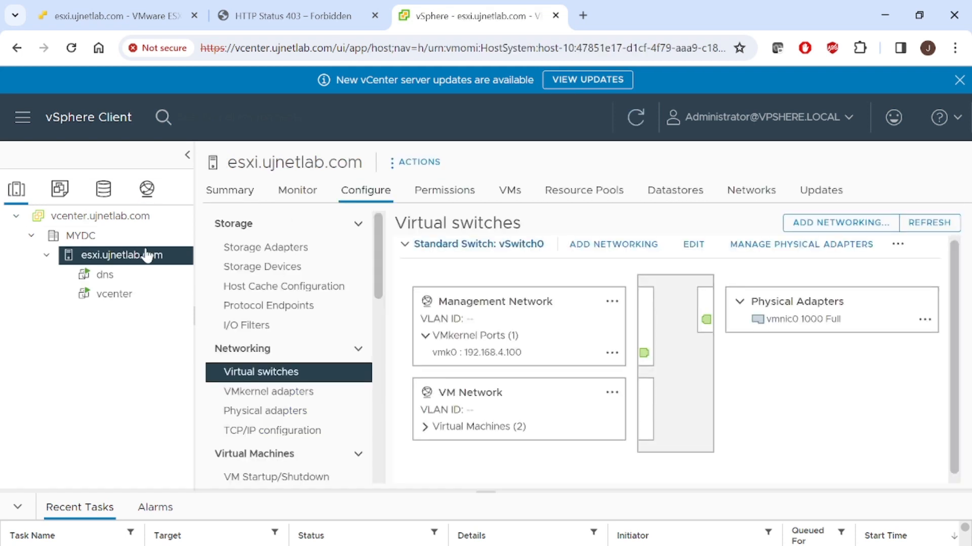
right_click(128, 262)
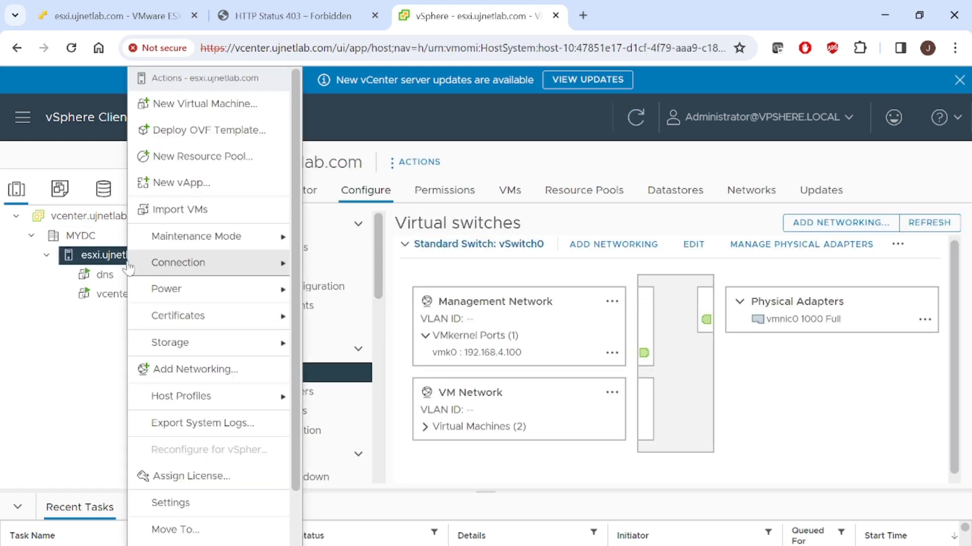
left_click(207, 369)
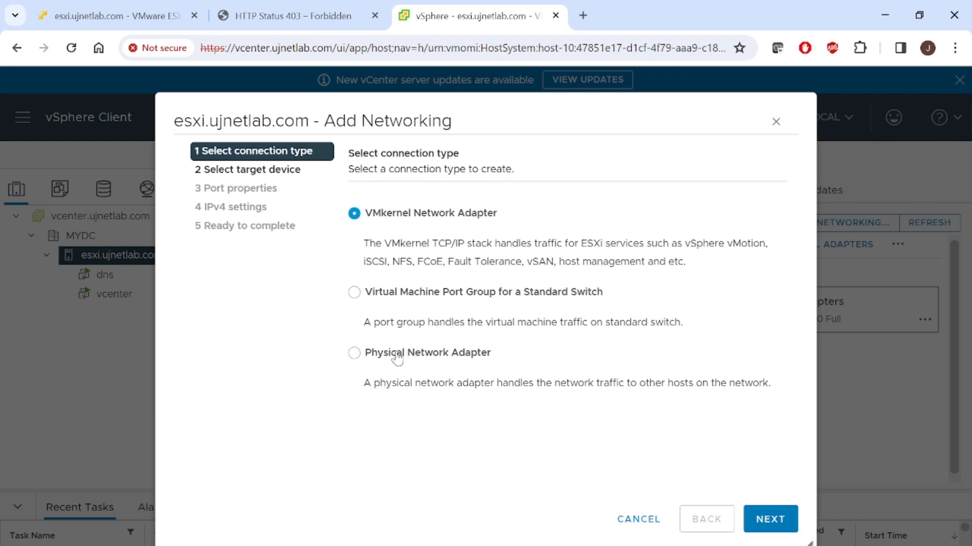
left_click(622, 521)
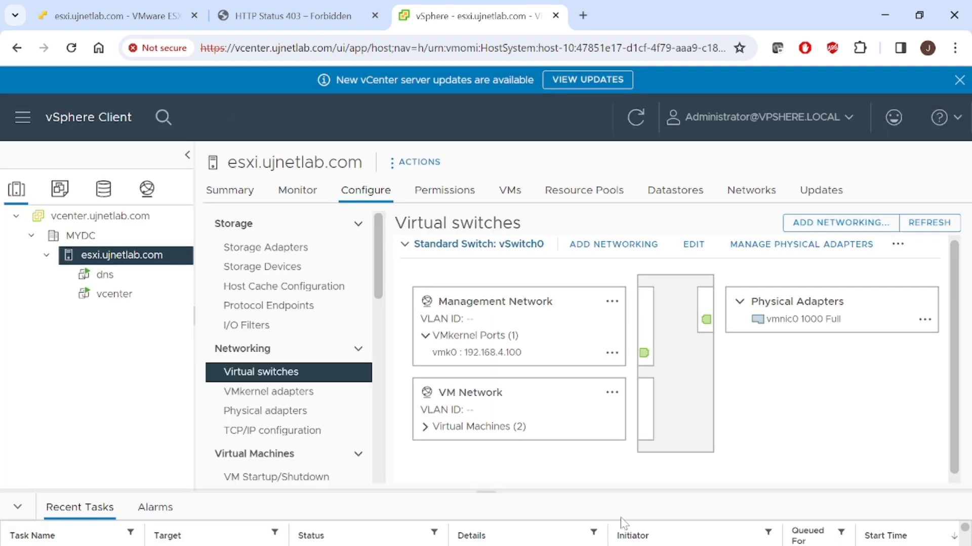
- Start adding hosts to DSwitch from the networking inventory and select host esxi.ujnetlab.com
left_click(147, 191)
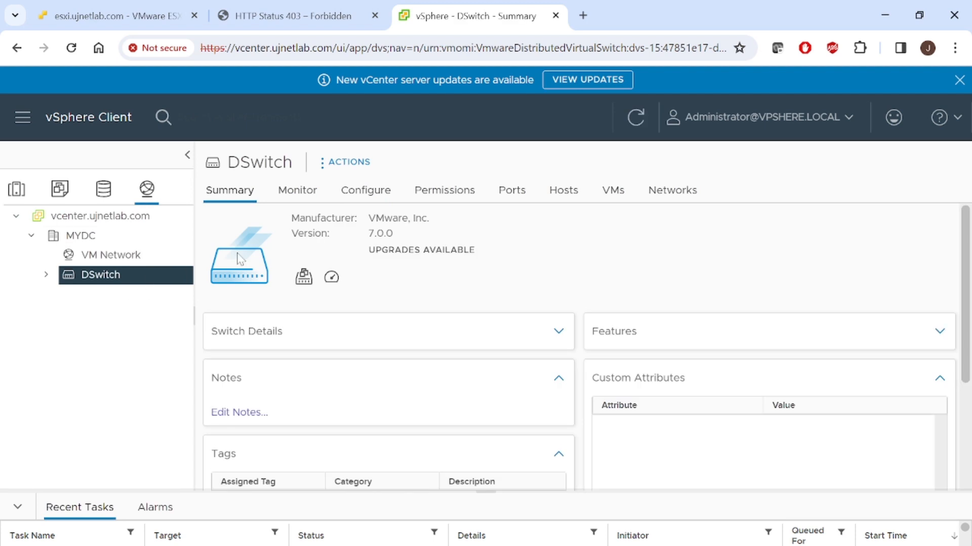
left_click(364, 197)
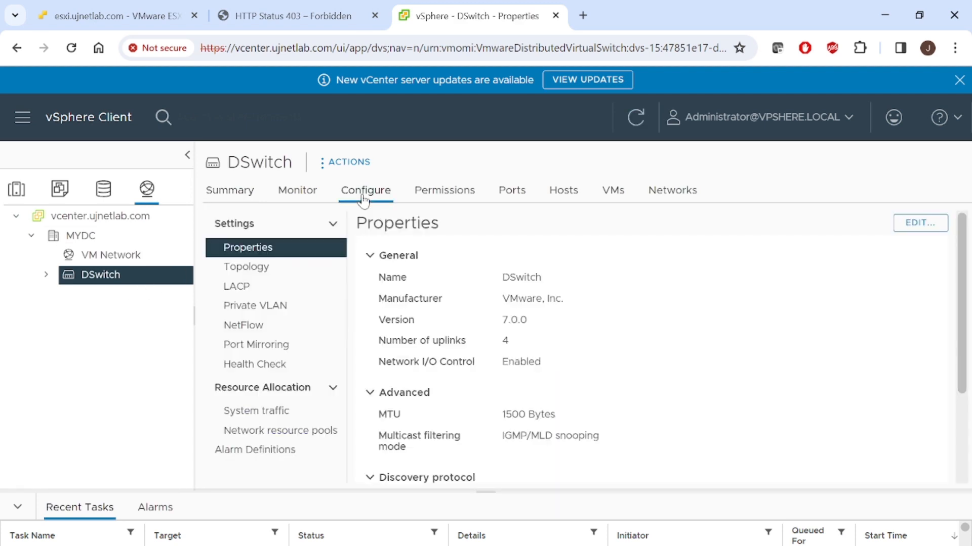
right_click(113, 278)
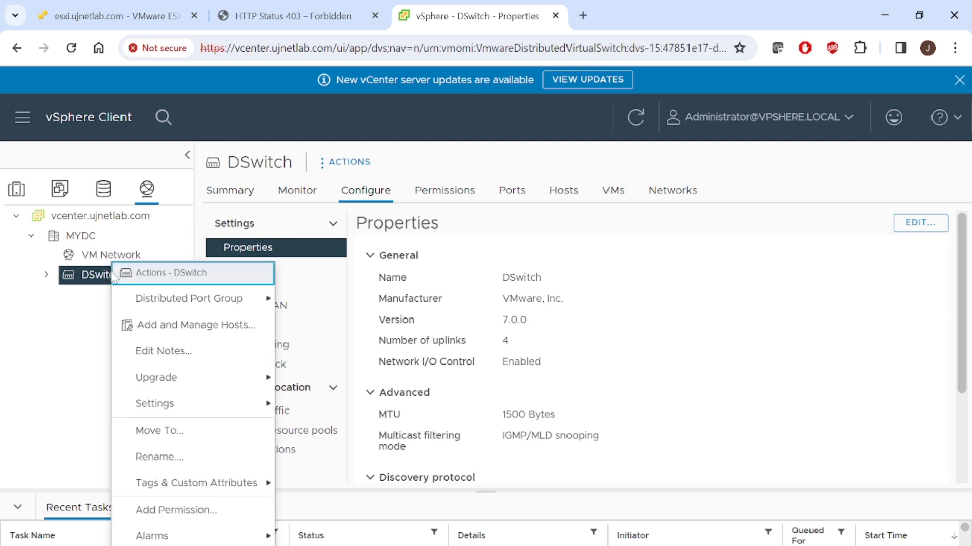
left_click(151, 325)
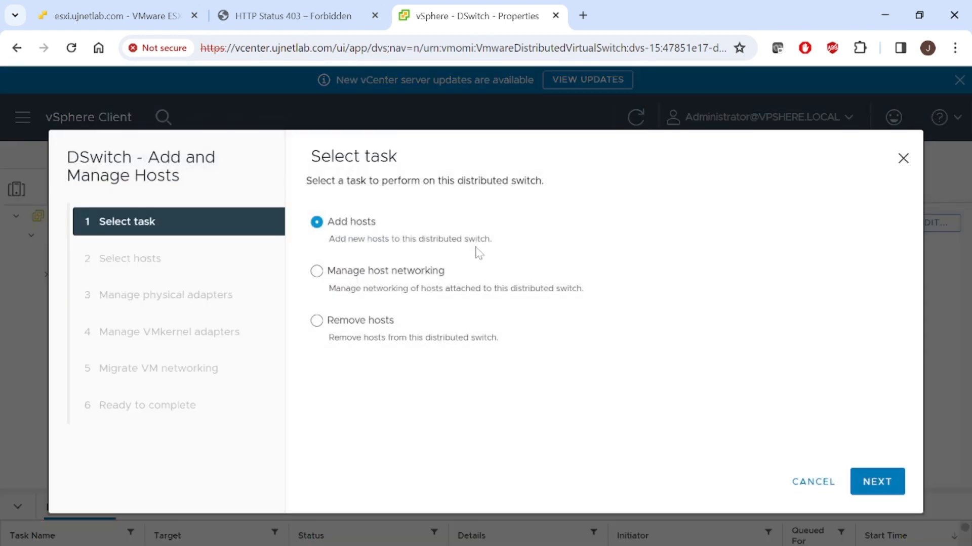
left_click(881, 490)
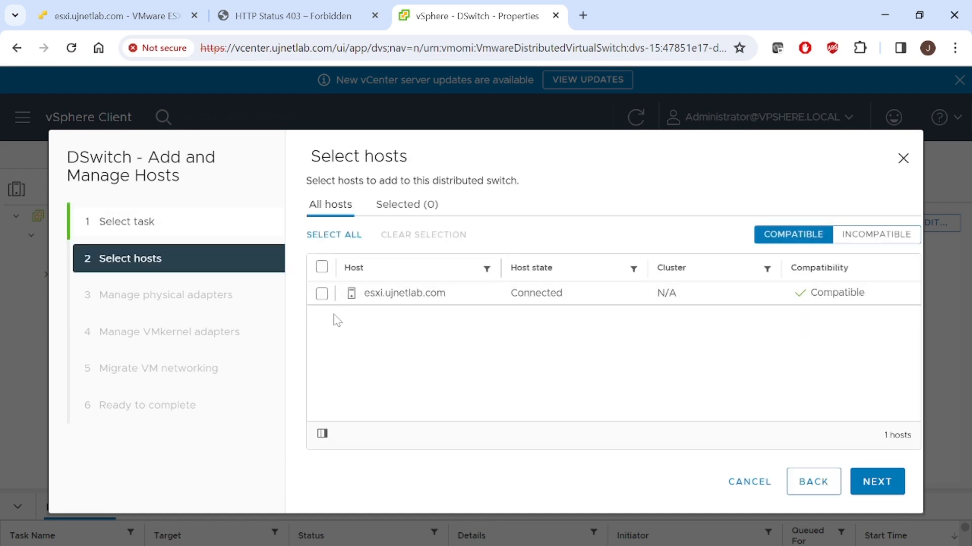
left_click(322, 295)
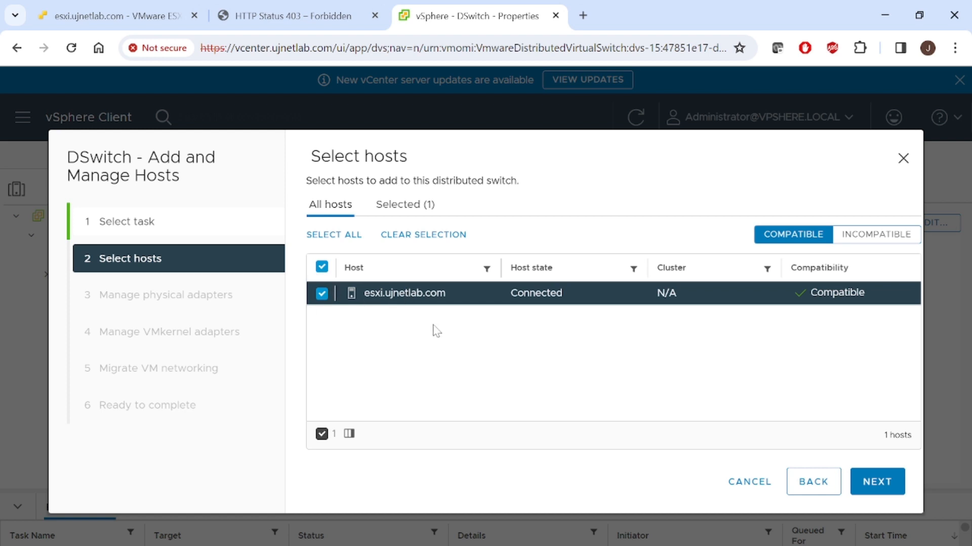
left_click(867, 480)
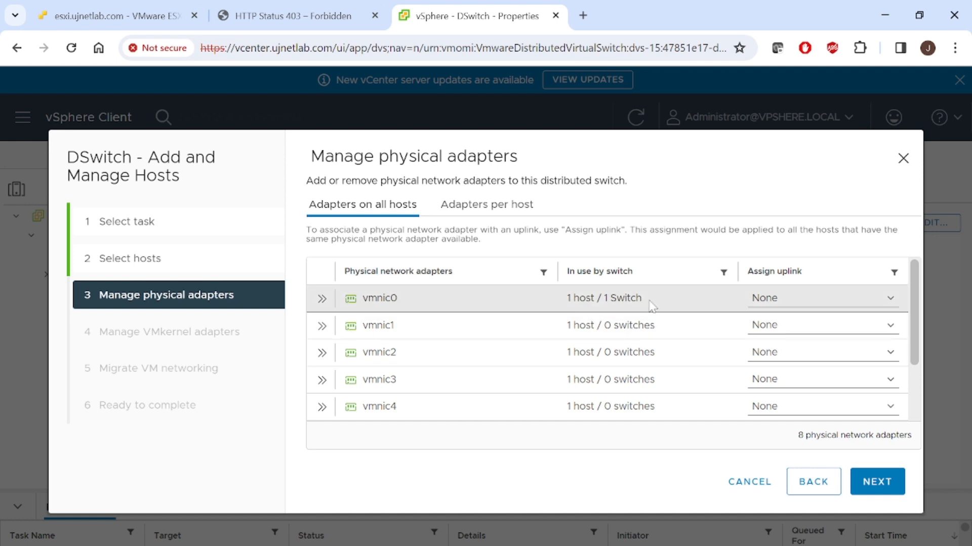
- Assign physical adapter vmnic0 to Uplink 1 of DSwitch and continue to the VMkernel adapter settings
left_click(778, 298)
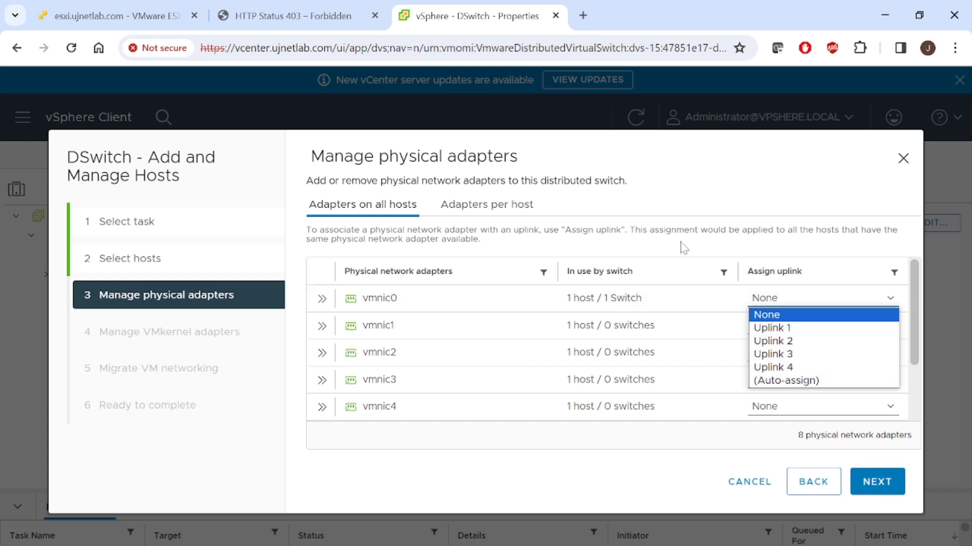
left_click(812, 328)
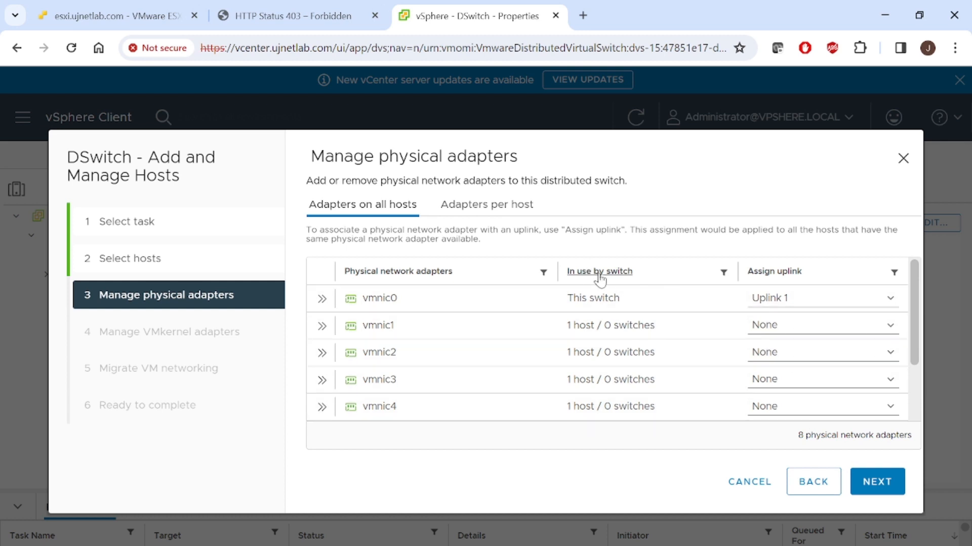
left_click(818, 303)
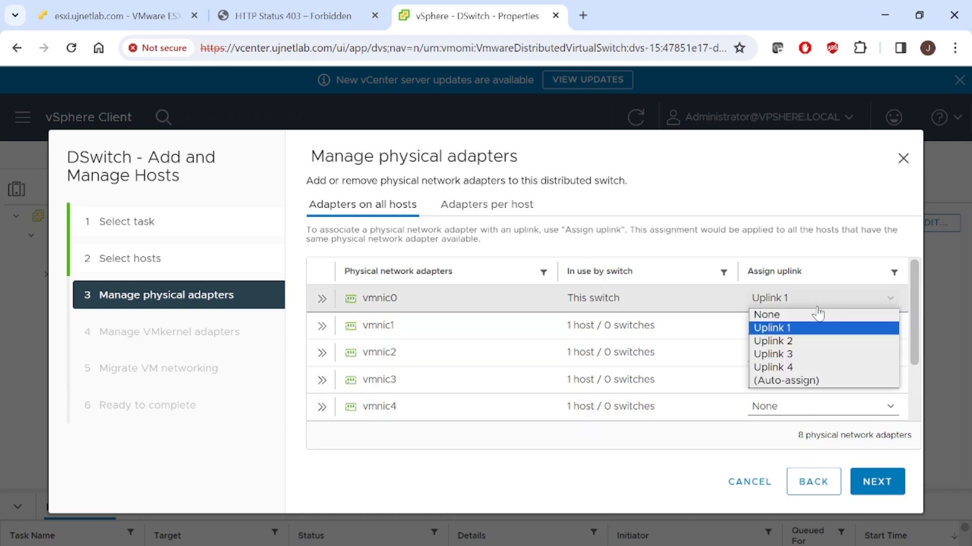
left_click(788, 328)
left_click(887, 495)
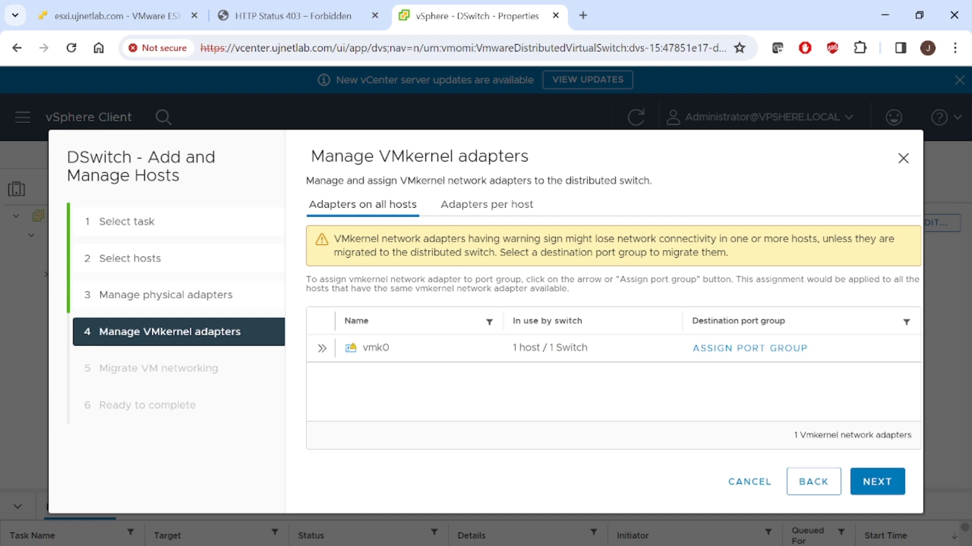
- Read the VMkernel adapter migration warning and compare it with the PowerPoint slide on multiple ESXi hosts and vCenter
double_click(383, 180)
left_click_drag(450, 238, 822, 239)
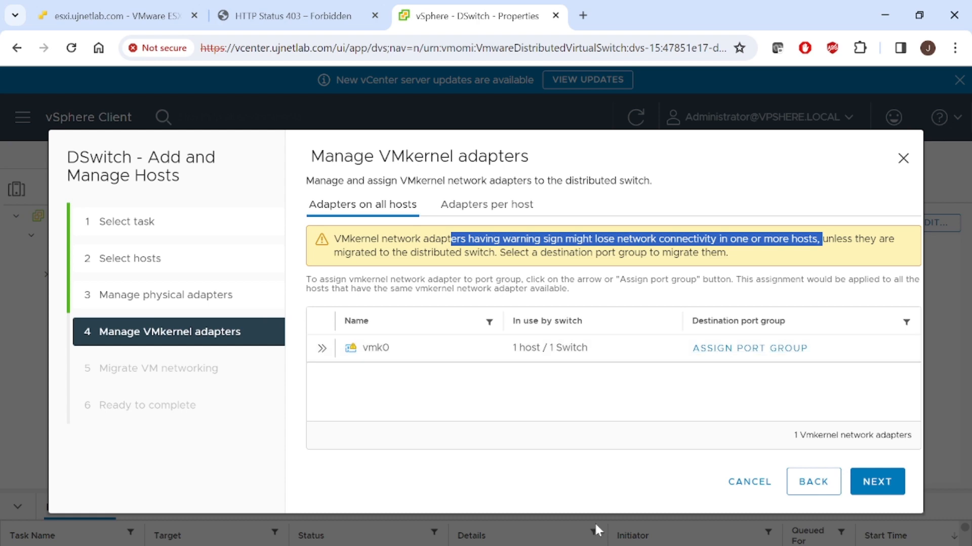
mouse_move(504, 537)
left_click(582, 501)
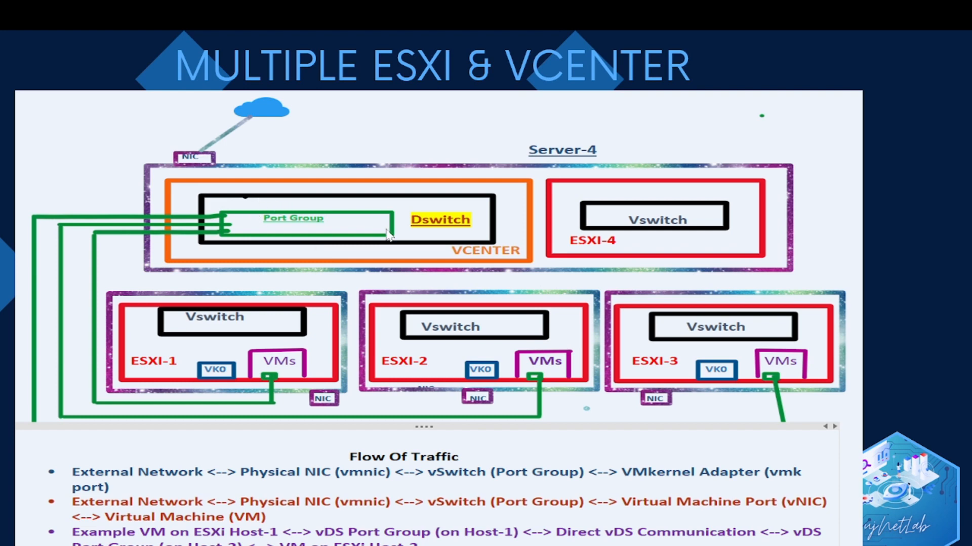
key("alt+Tab")
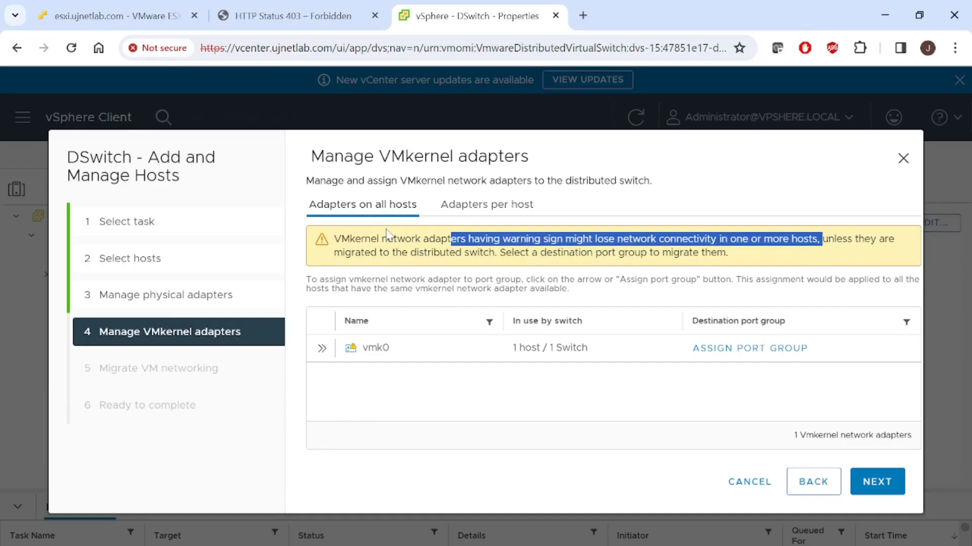
key("alt+Tab")
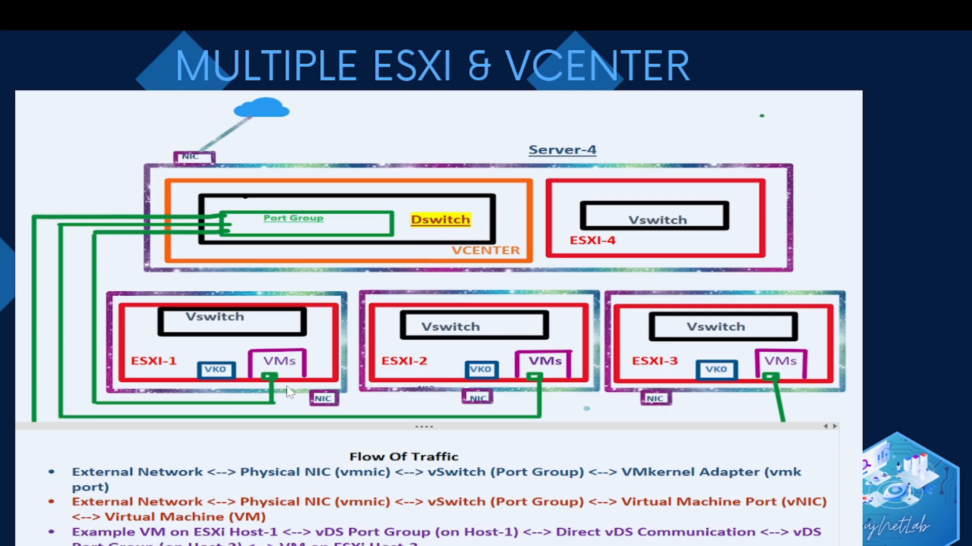
key("alt+Tab")
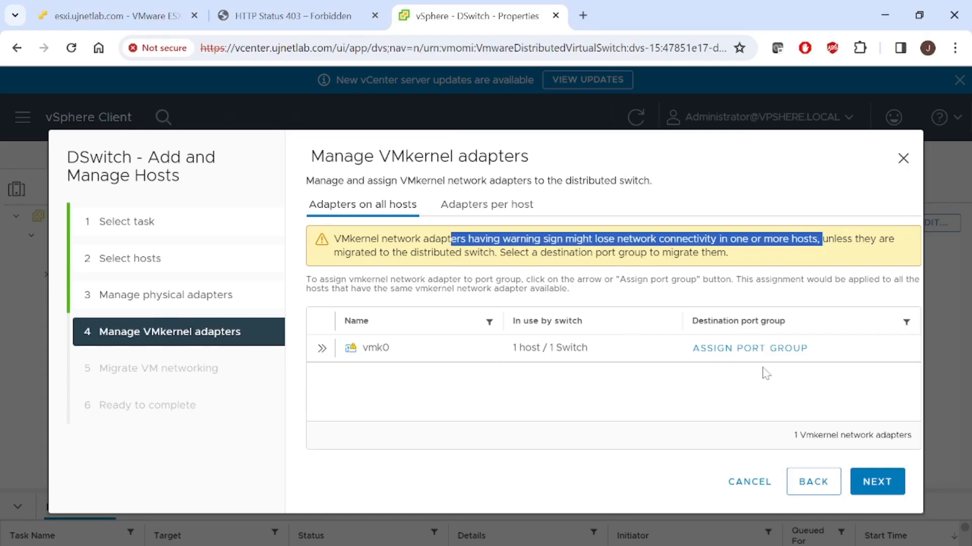
- Try to continue past the VMkernel adapter settings from both the all-hosts and per-host views without assigning a port group
left_click(868, 479)
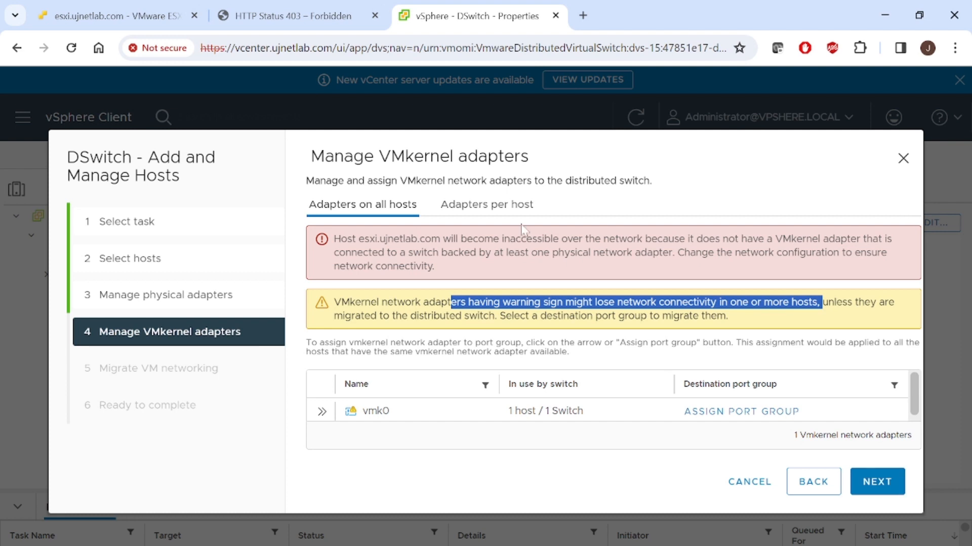
left_click(506, 208)
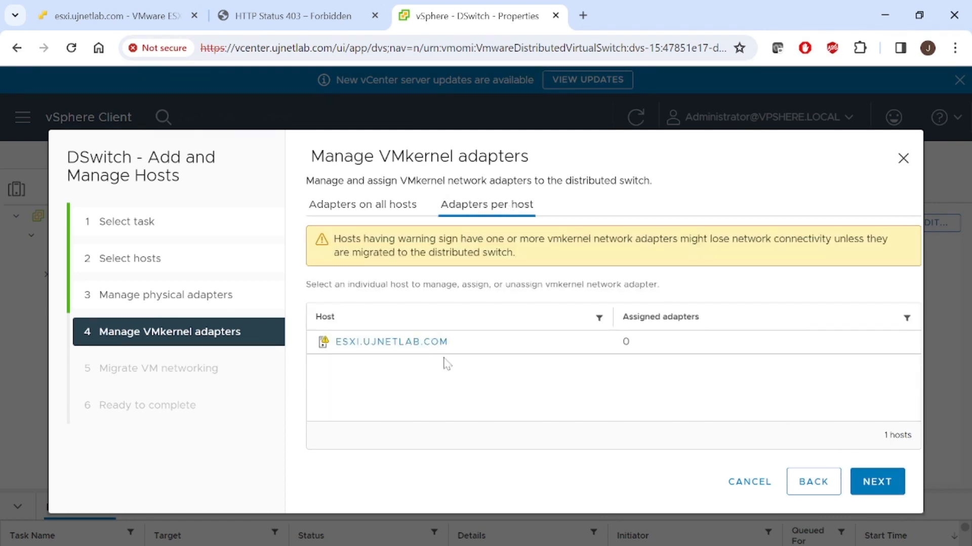
left_click(869, 482)
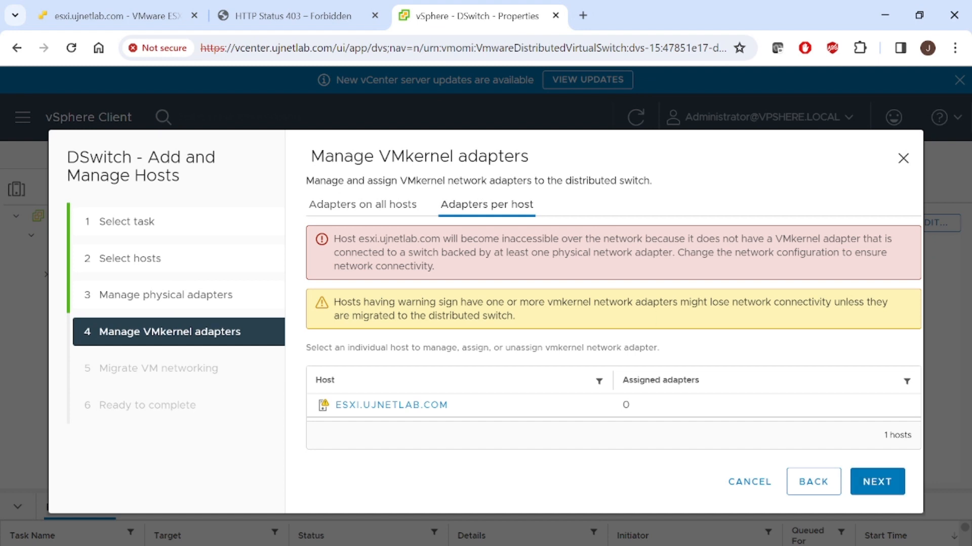
- Inspect vmk0's settings and destination port group choices on host esxi.ujnetlab.com, and try to continue without assigning one
left_click(377, 406)
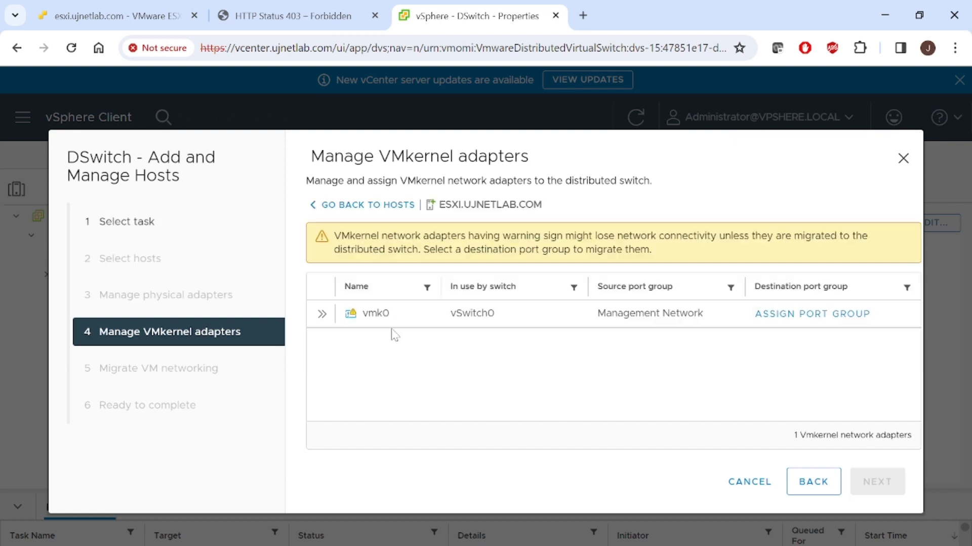
left_click(321, 315)
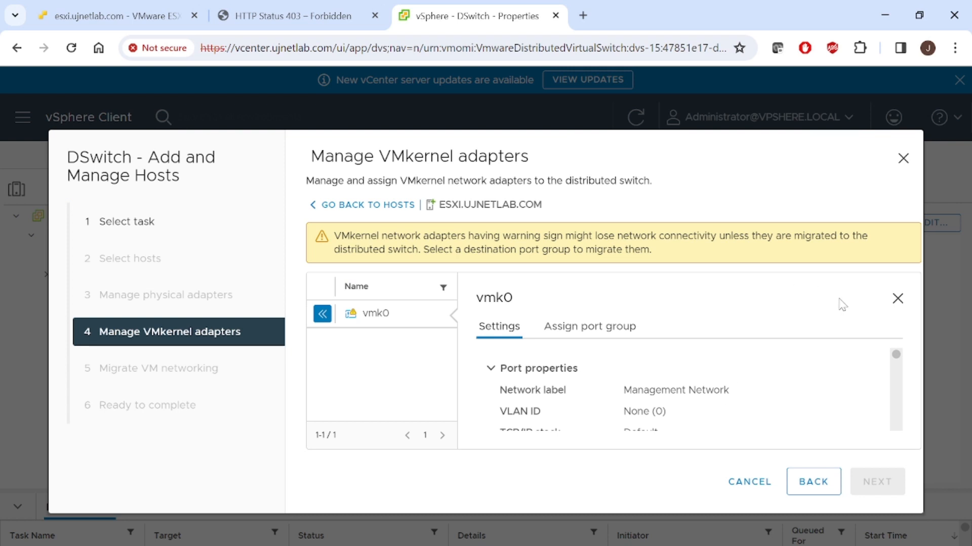
left_click(898, 299)
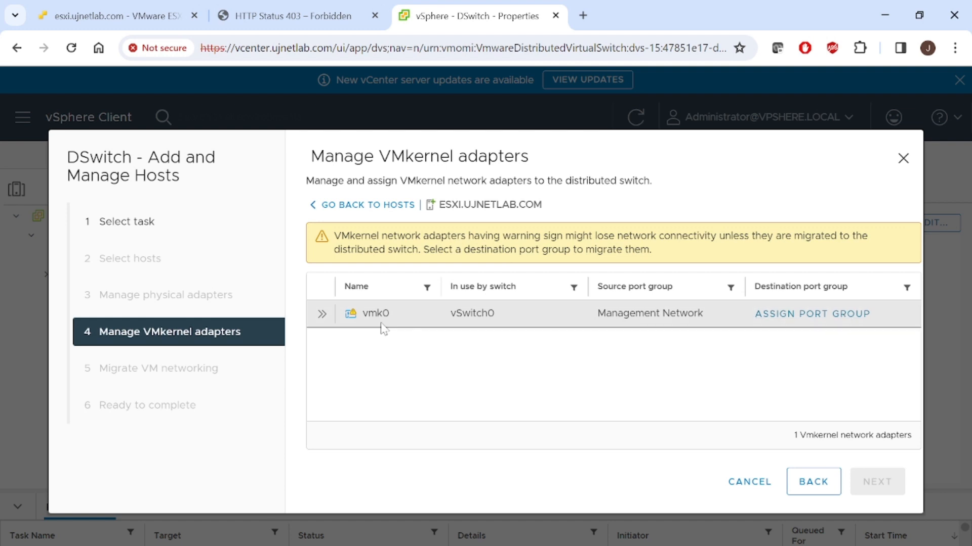
left_click_drag(401, 317, 358, 317)
left_click(789, 314)
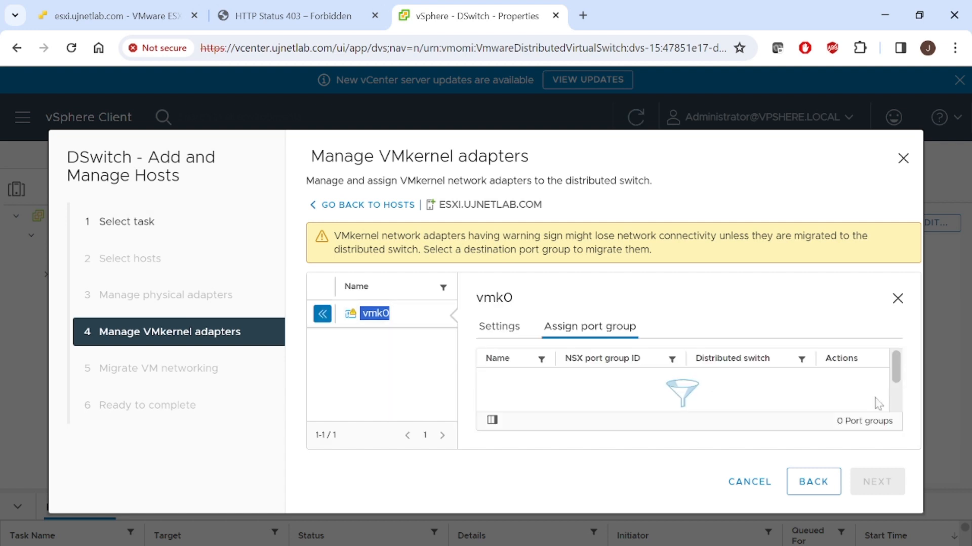
left_click(381, 210)
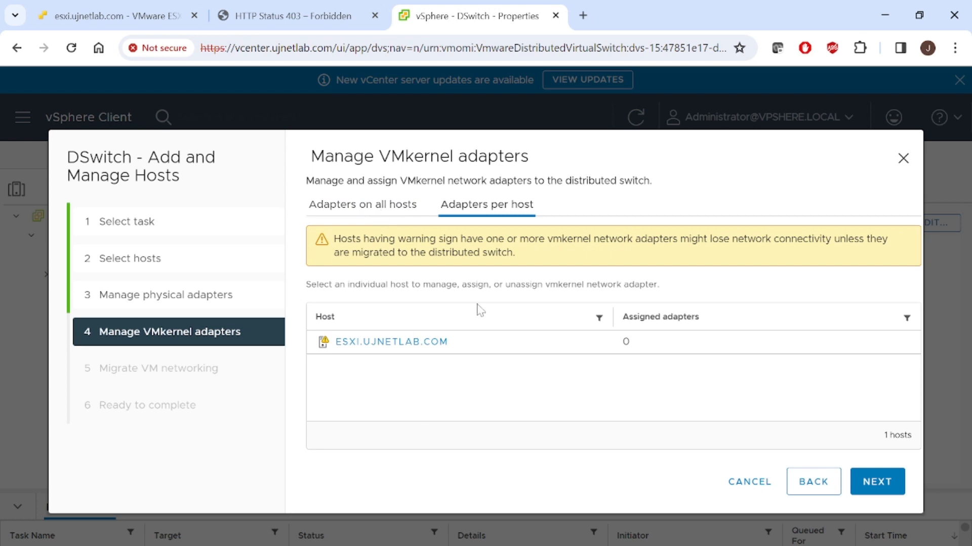
left_click(872, 491)
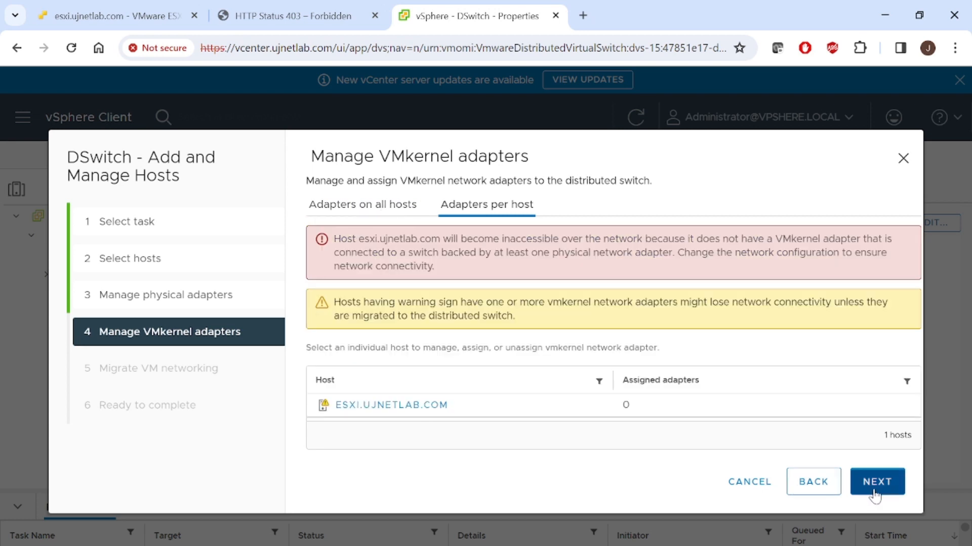
- Return to the physical adapters, set the uplink of vmnic0 to None, and accept continuing without assigned physical adapters
left_click(805, 480)
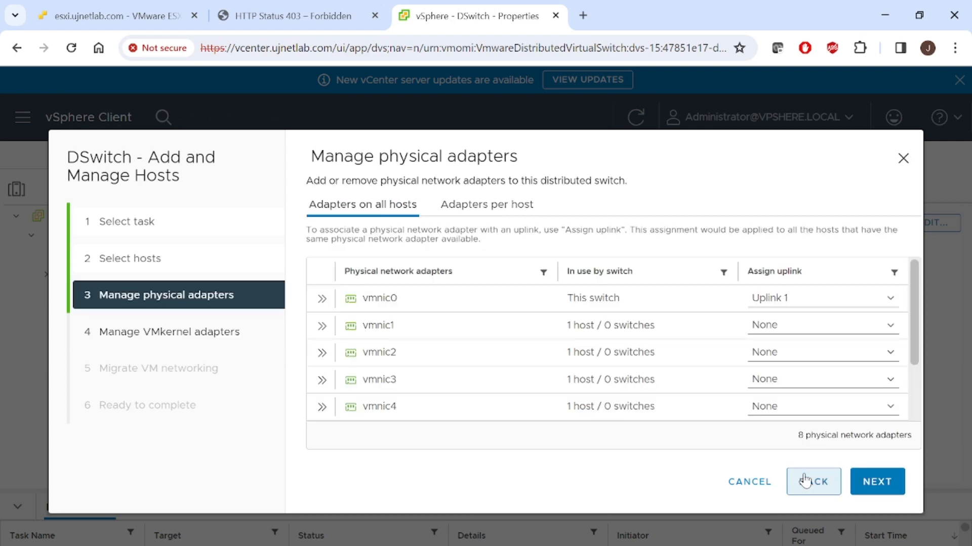
left_click(835, 302)
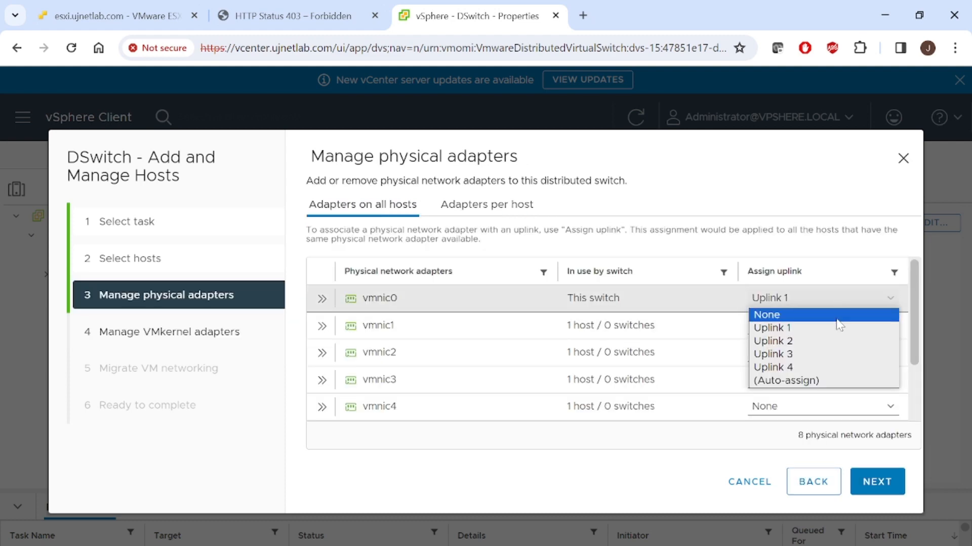
left_click(837, 316)
left_click(880, 478)
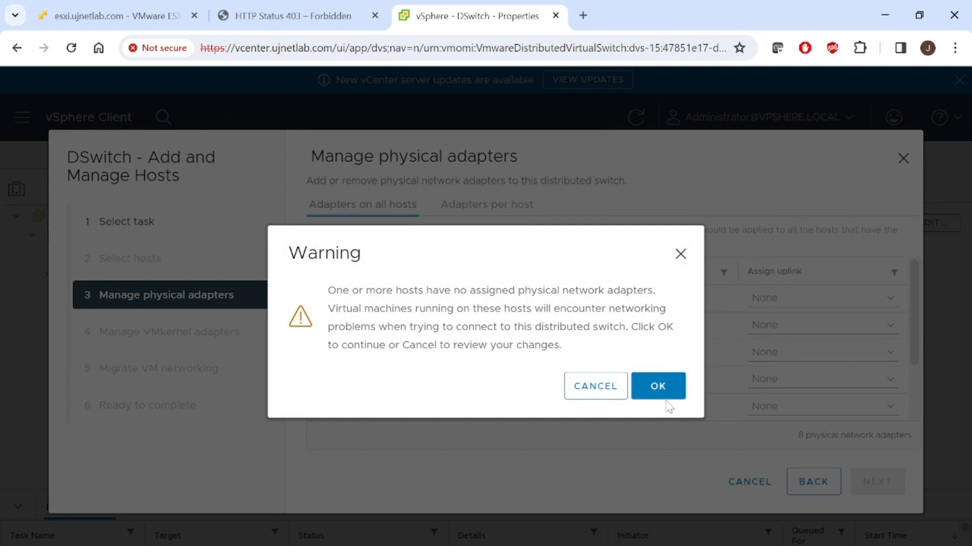
left_click(658, 388)
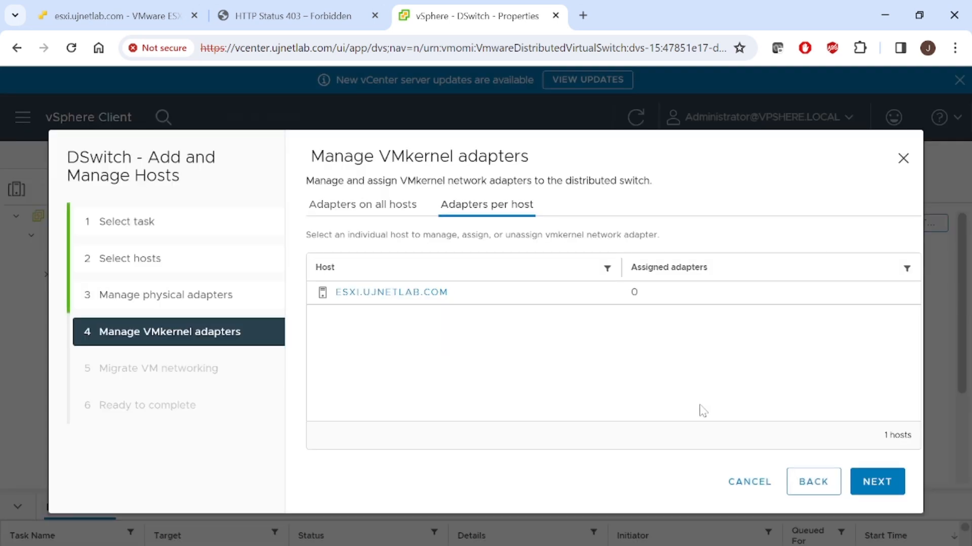
- Skip the VMkernel adapter and virtual machine networking migration, and finish adding the host to DSwitch
left_click(869, 482)
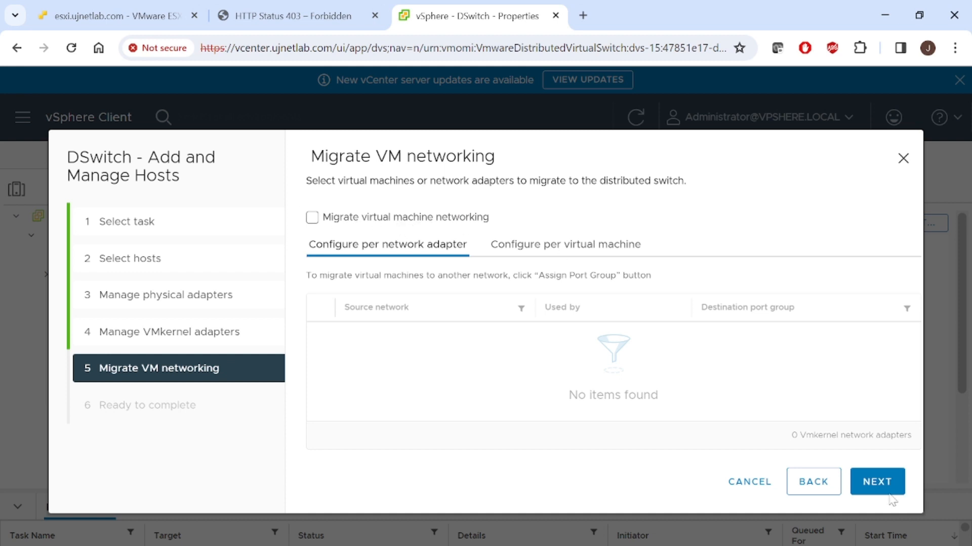
left_click(876, 486)
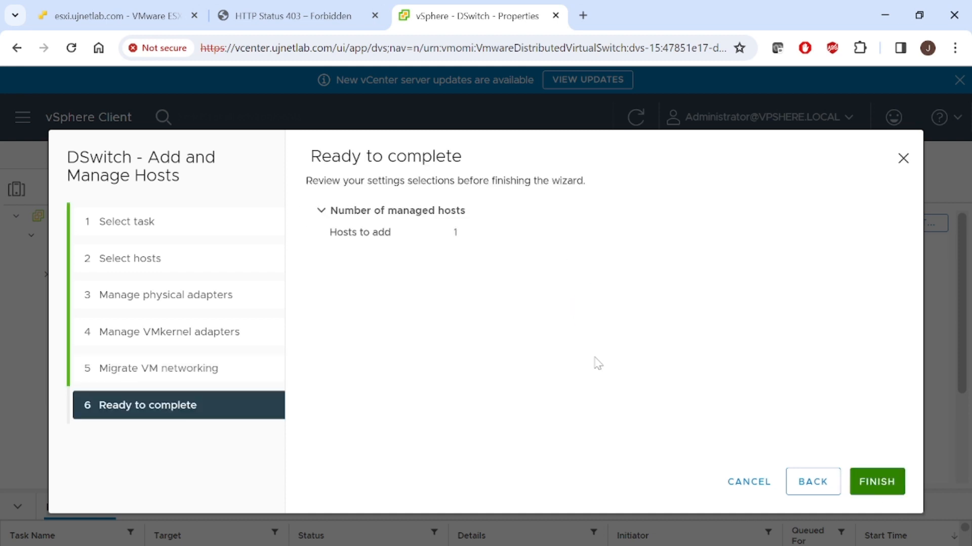
left_click(885, 486)
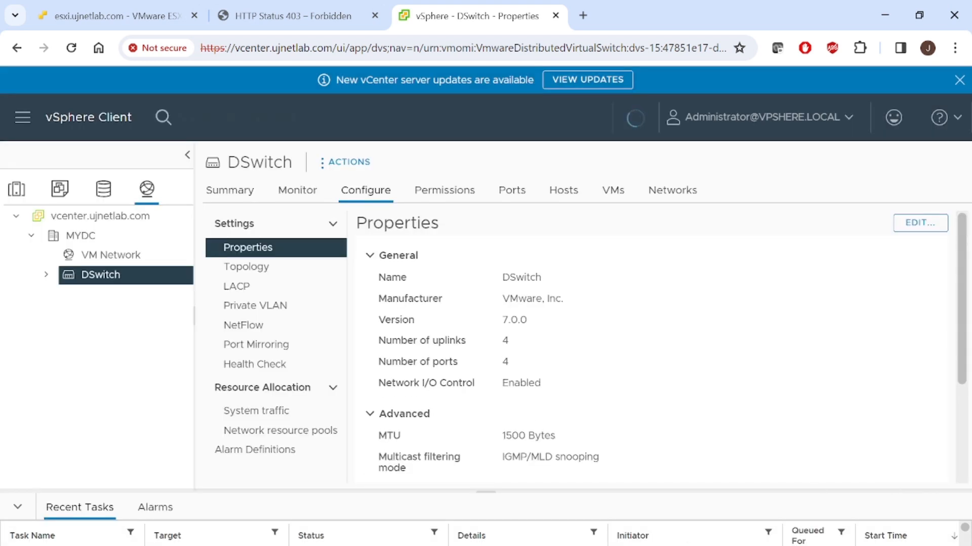
- Review the multiple ESXi and vCenter slide in PowerPoint, and view the port list of DSwitch in vSphere Client
mouse_move(506, 544)
left_click(582, 516)
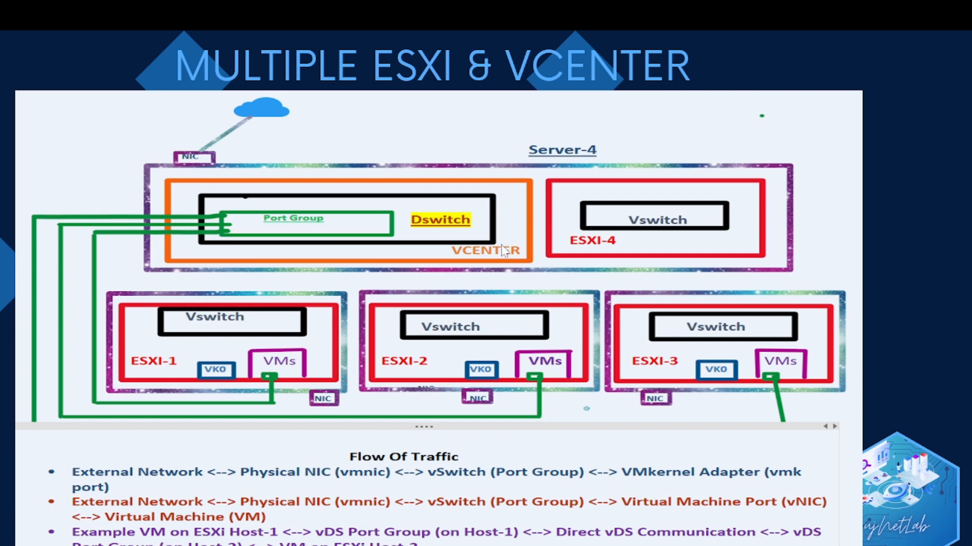
key("alt+Tab")
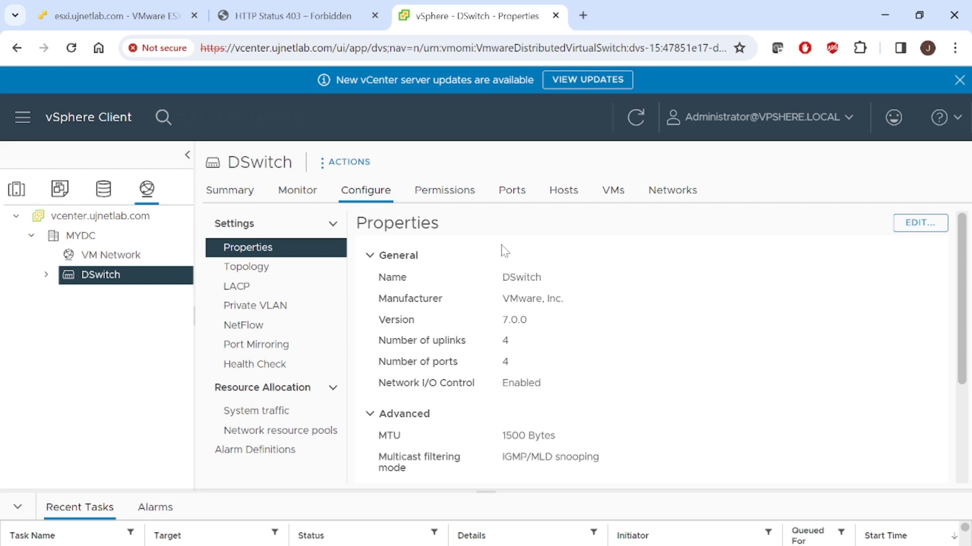
left_click(46, 274)
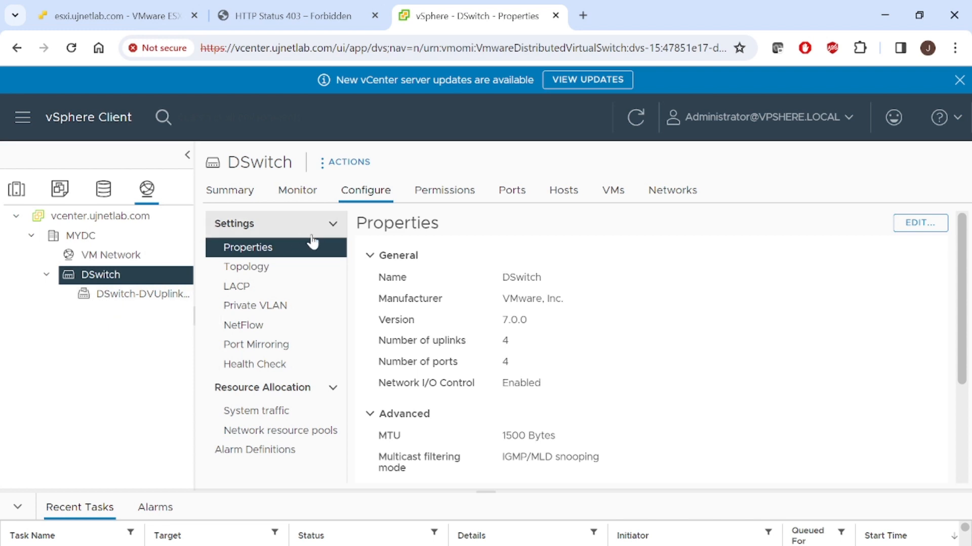
left_click(513, 195)
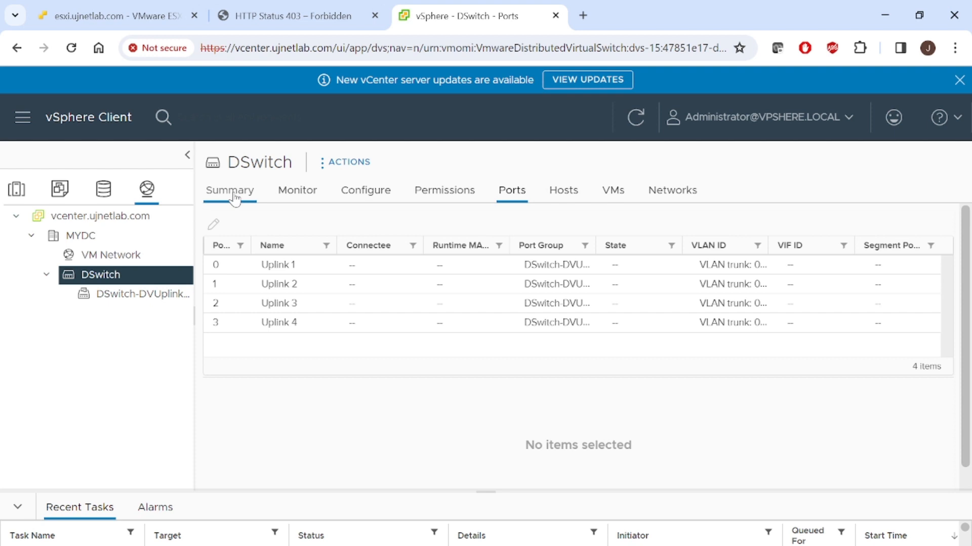
- Start a new distributed port group on DSwitch, name it data, and continue to its settings
right_click(116, 282)
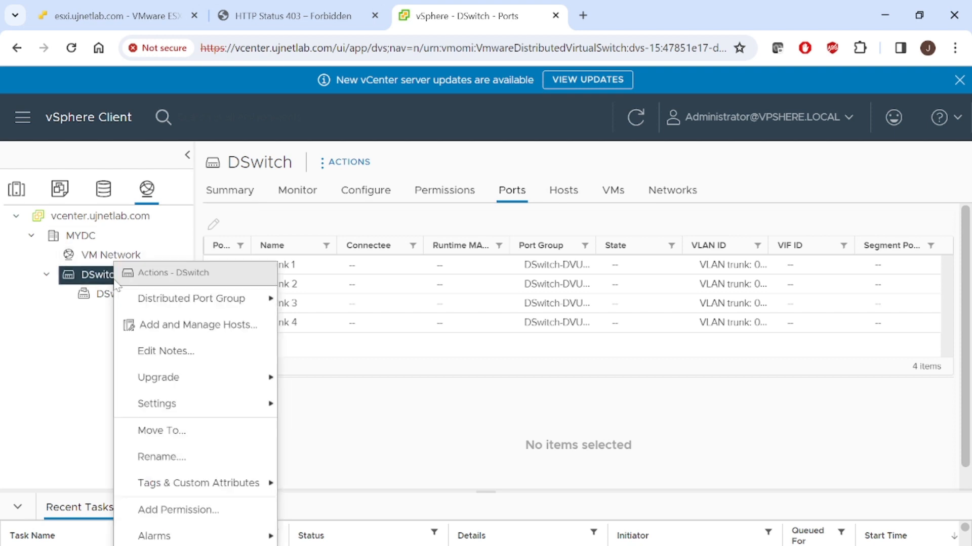
mouse_move(152, 301)
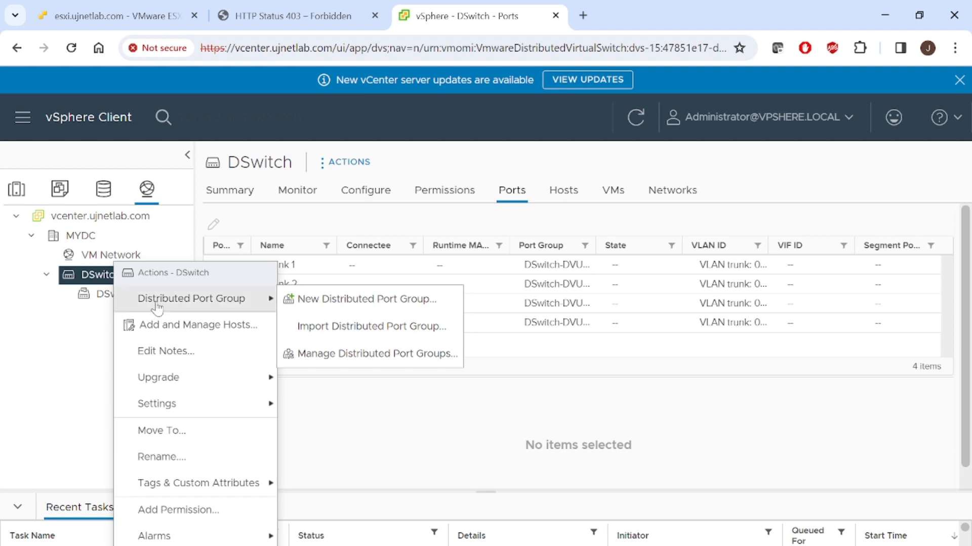
left_click(325, 298)
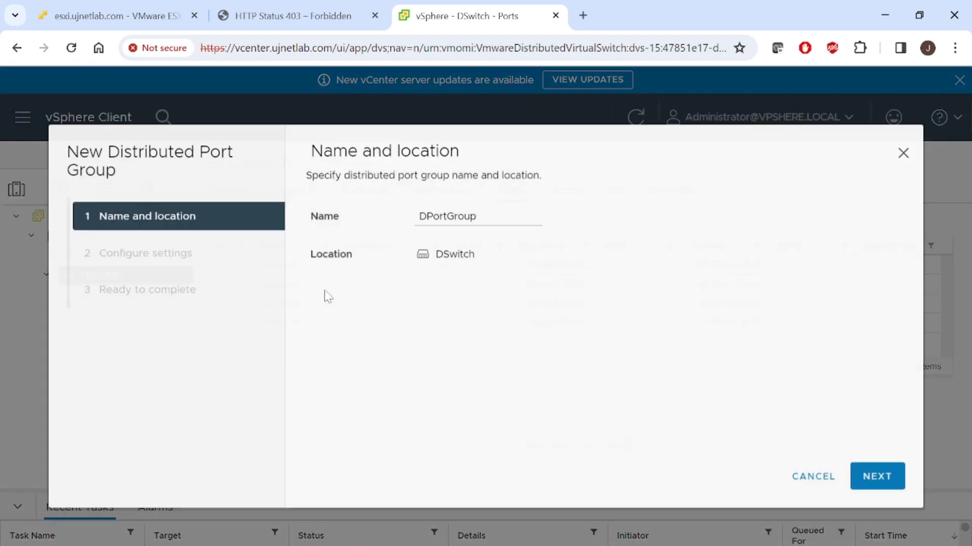
left_click_drag(439, 221, 475, 221)
key("ctrl+a")
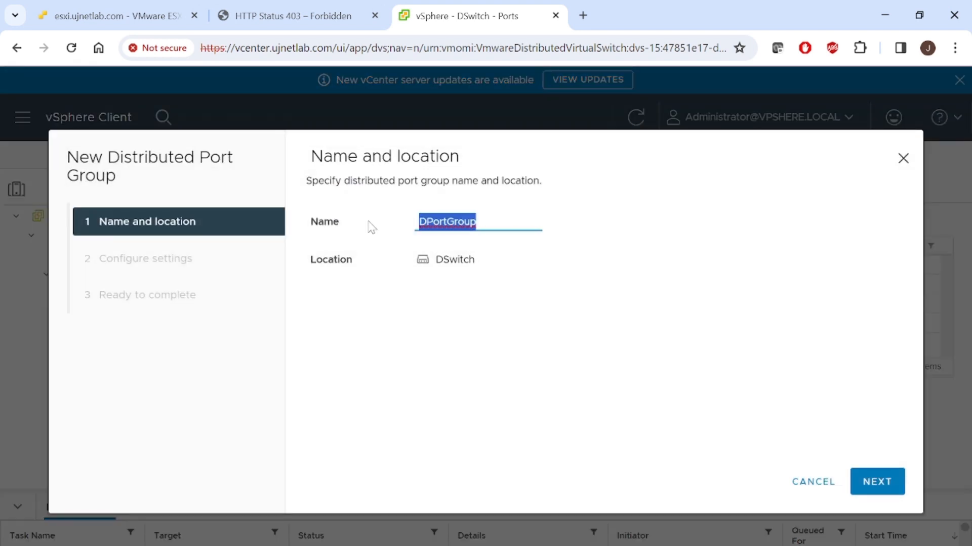
type("data")
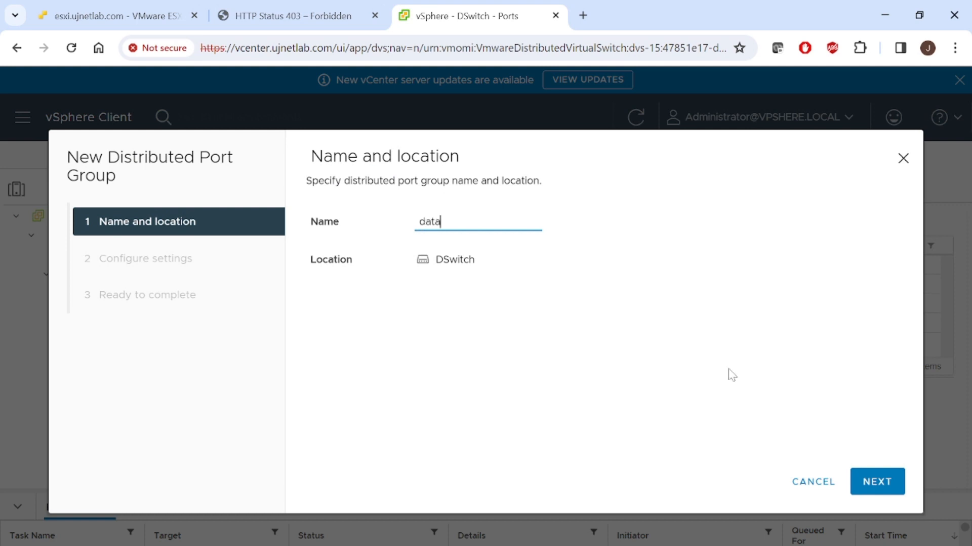
left_click(866, 478)
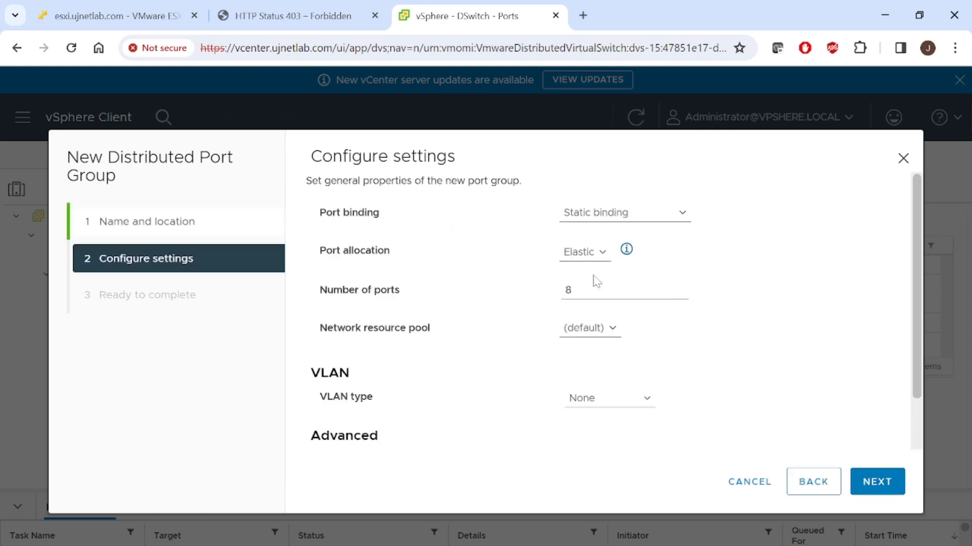
- Keep the port binding as Static binding and the port allocation as Elastic for the new port group
left_click(601, 218)
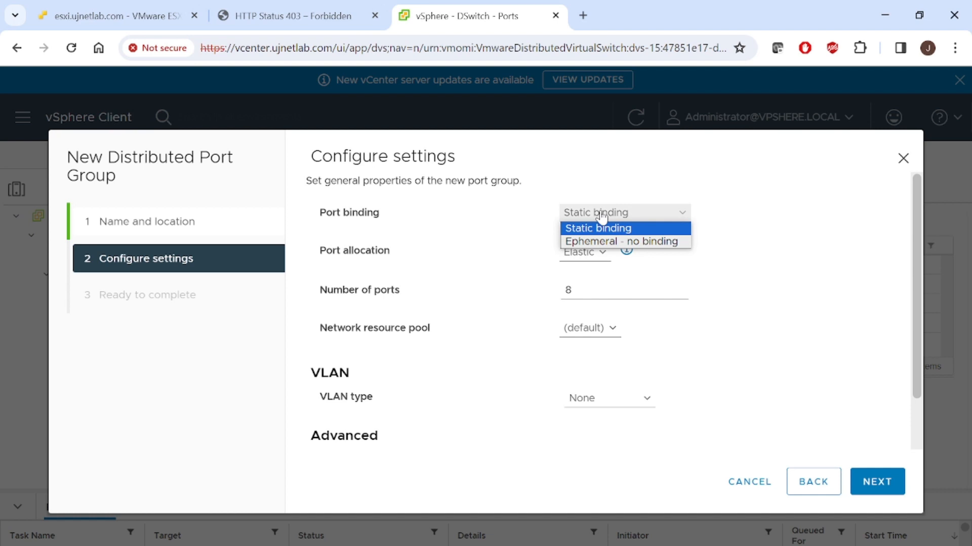
left_click(601, 227)
left_click(593, 253)
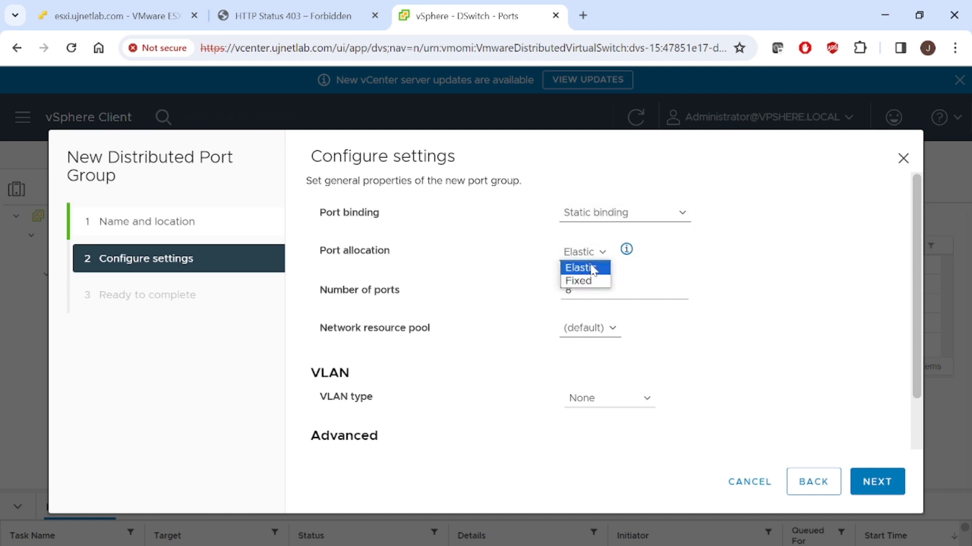
left_click(639, 310)
double_click(568, 289)
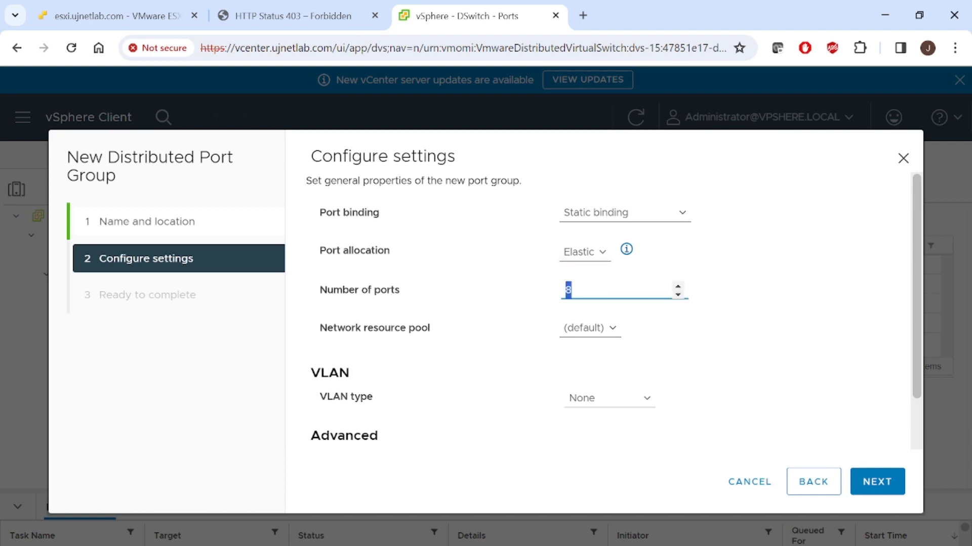
- Set the VLAN type to VLAN trunking and enable customizing the default policies configuration
left_click(613, 407)
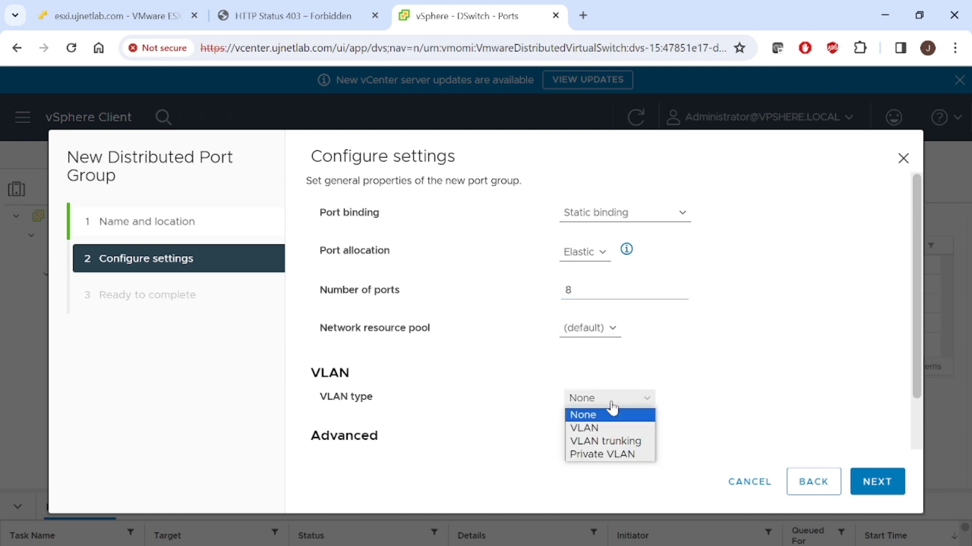
left_click(630, 442)
left_click_drag(917, 347, 532, 474)
left_click(917, 416)
left_click(317, 414)
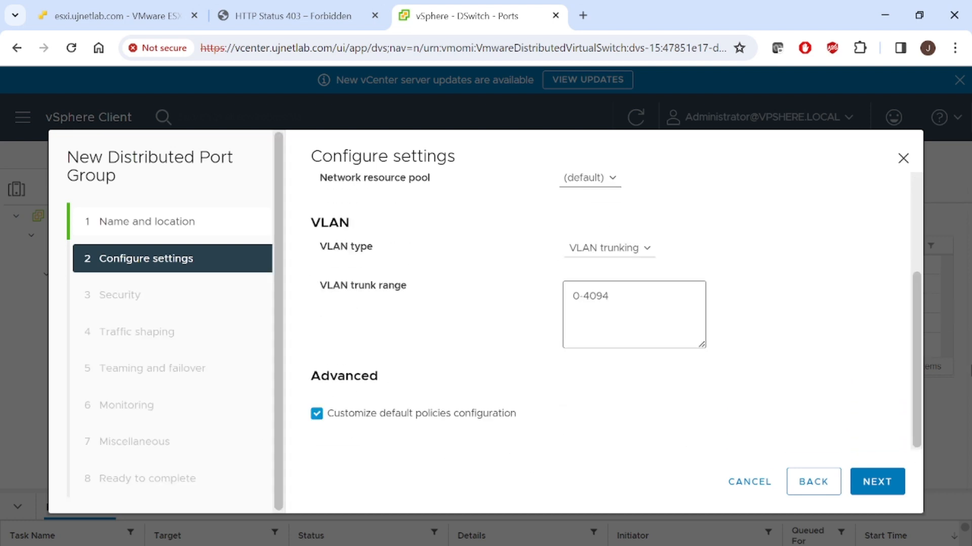
- Set the new port group's number of ports to 20
left_click_drag(918, 406, 918, 325)
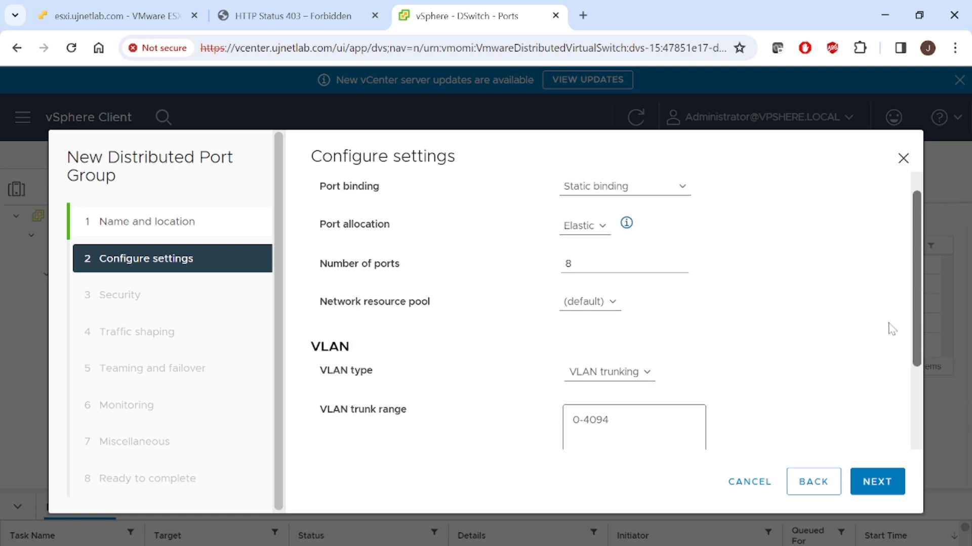
double_click(567, 264)
type("20")
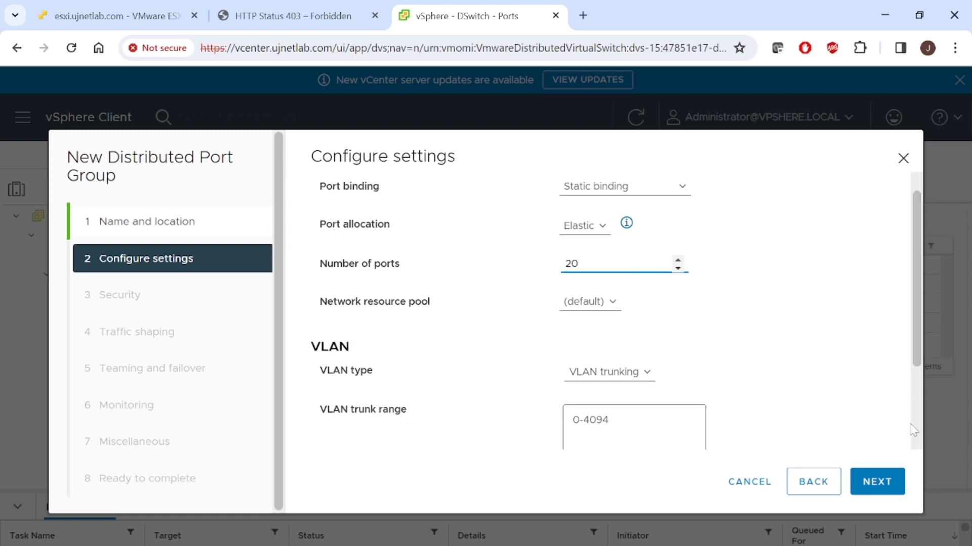
scroll(919, 424, "down", 3)
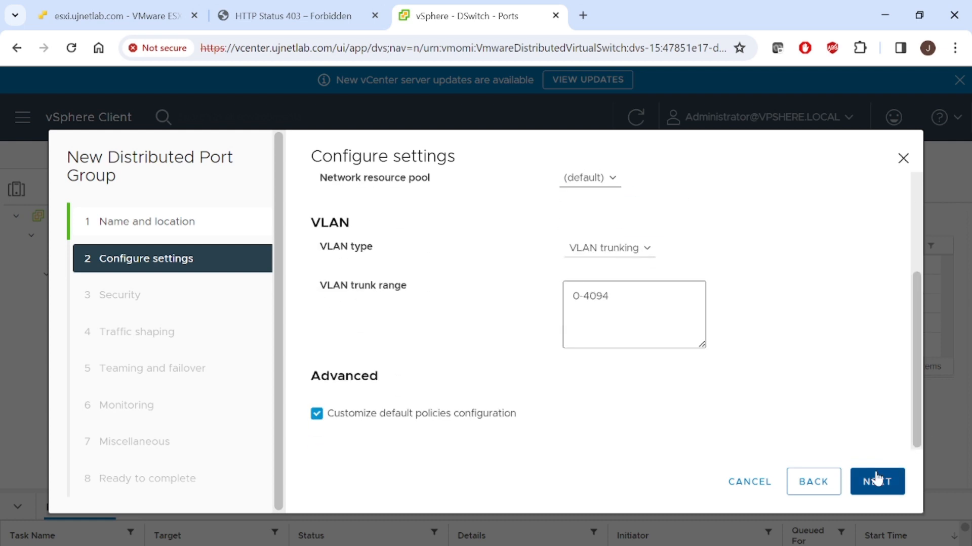
- Switch to the PowerPoint slide show and review the multiple ESXi and vCenter diagram
mouse_move(615, 545)
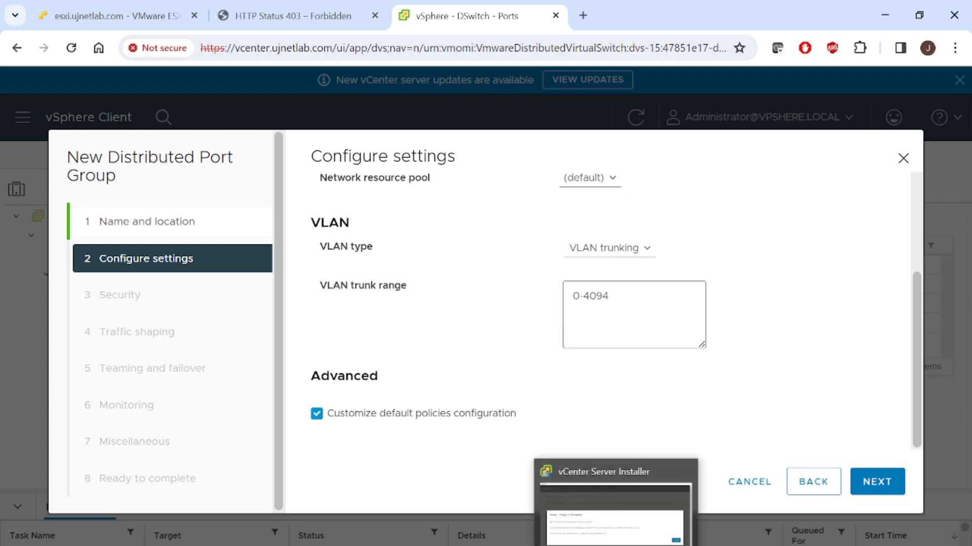
mouse_move(503, 545)
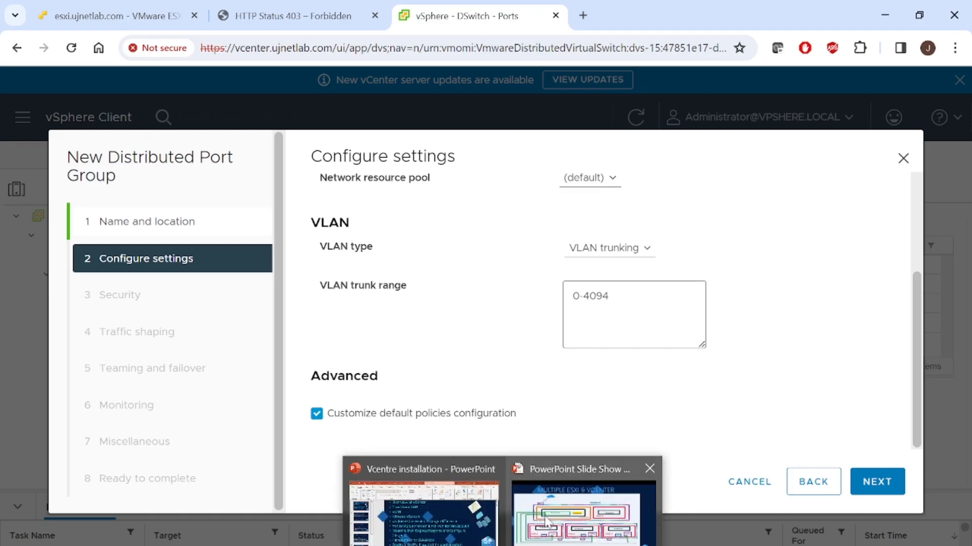
left_click(569, 520)
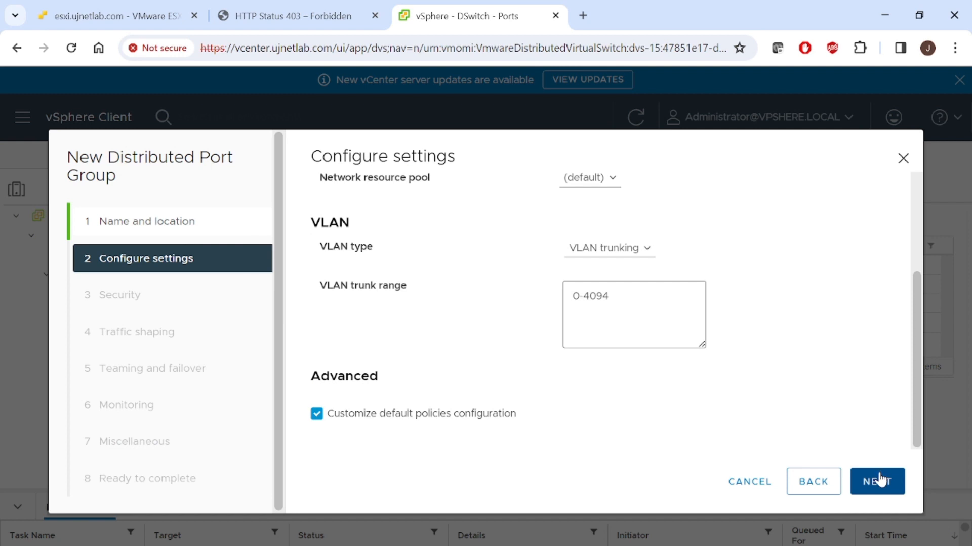
- Continue to the security policies and set promiscuous mode, MAC address changes and forged transmits to Accept
left_click(879, 481)
left_click(580, 226)
left_click(586, 239)
left_click(581, 261)
left_click(582, 263)
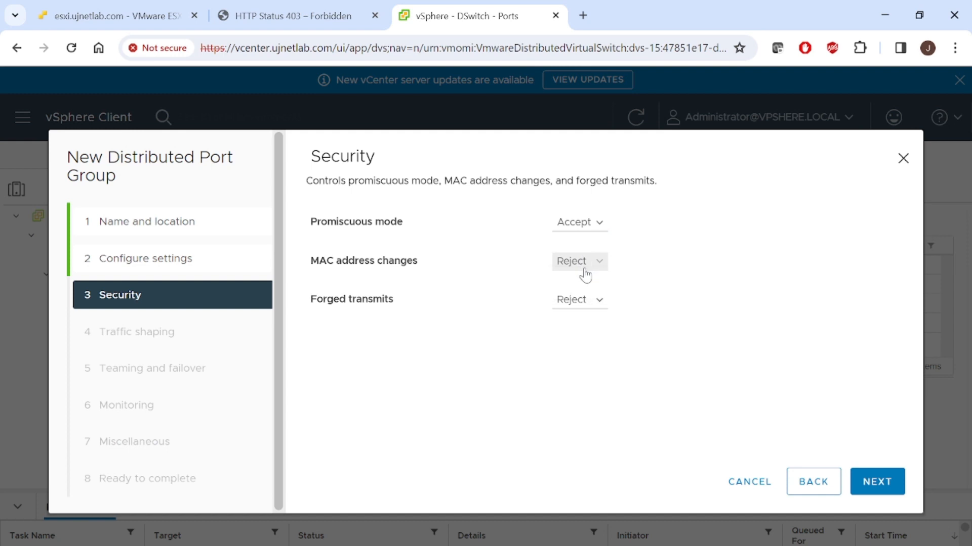
left_click(585, 268)
left_click(581, 277)
left_click(584, 301)
left_click(582, 316)
left_click(877, 490)
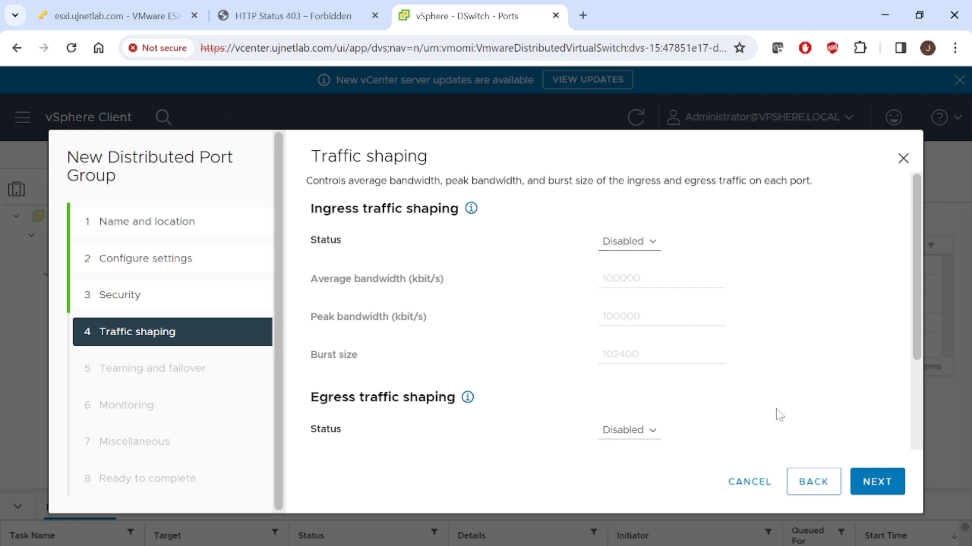
- Leave traffic shaping, teaming and failover, and NetFlow monitoring at their defaults and continue to the miscellaneous settings
left_click(876, 486)
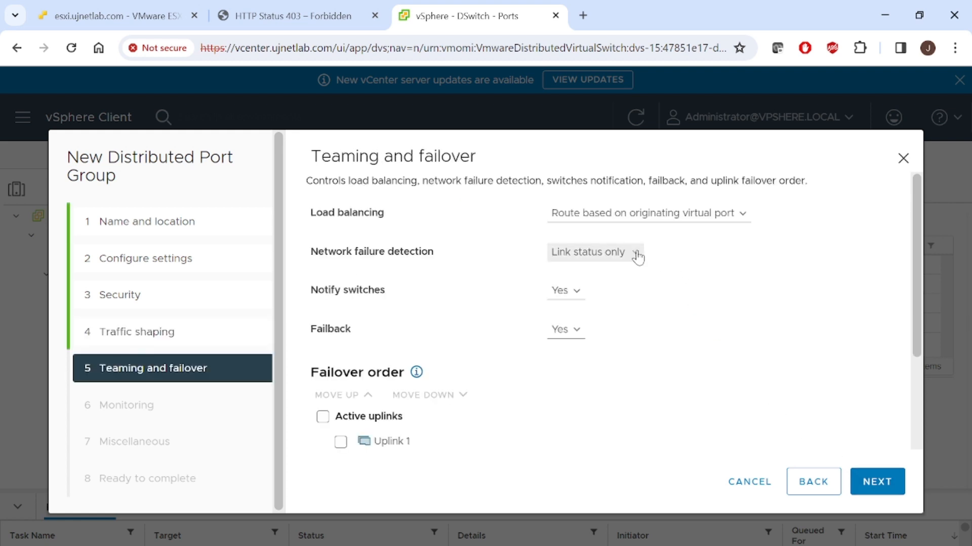
scroll(914, 404, "down", 3)
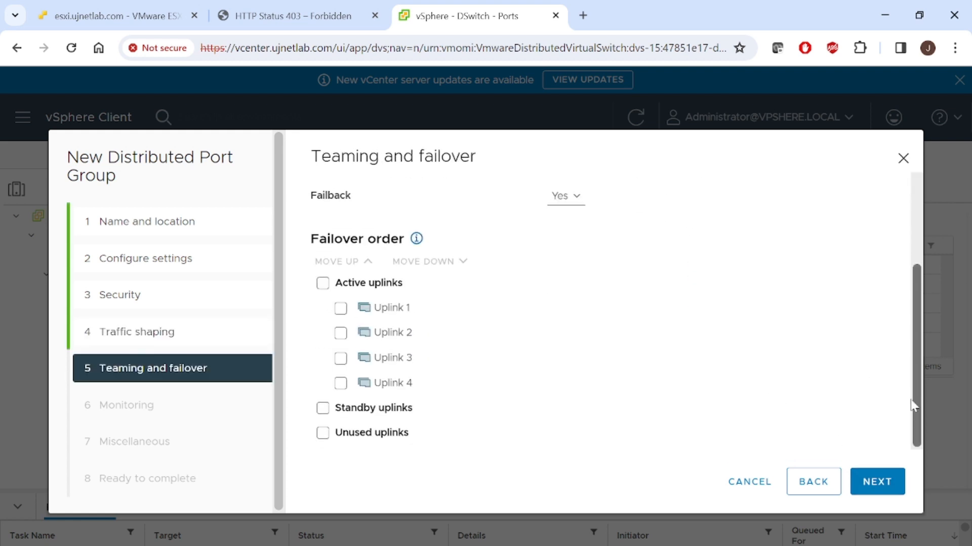
left_click(877, 482)
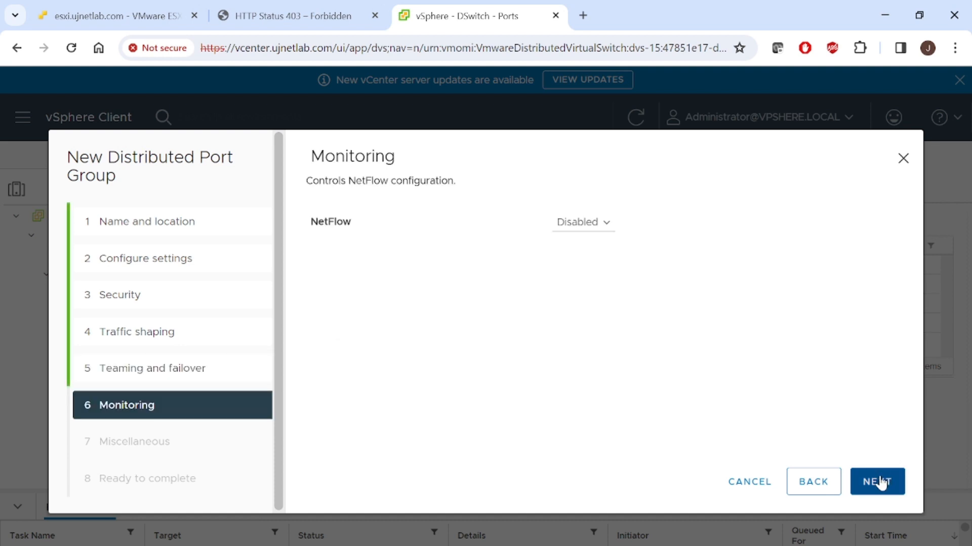
left_click(881, 484)
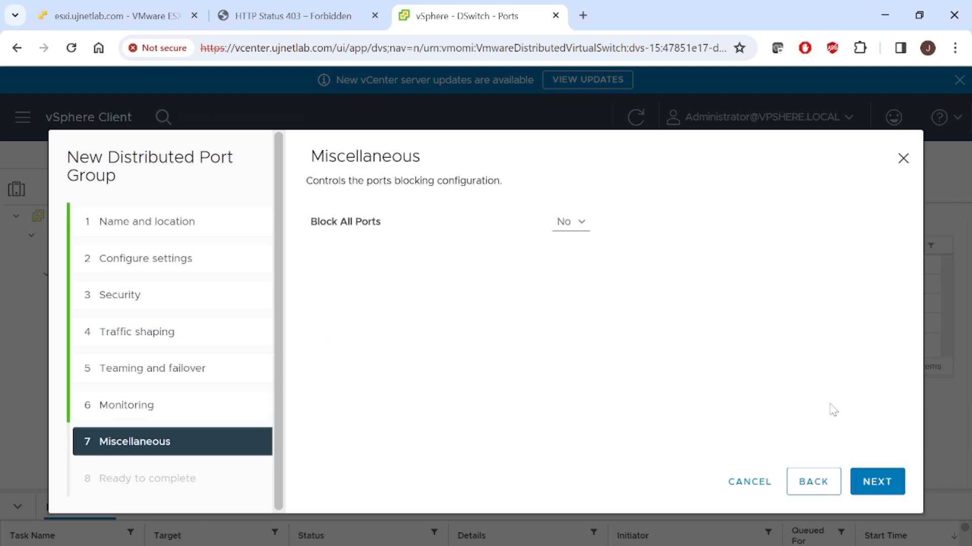
- Keep Block All Ports at No and finish creating the distributed port group
left_click(576, 222)
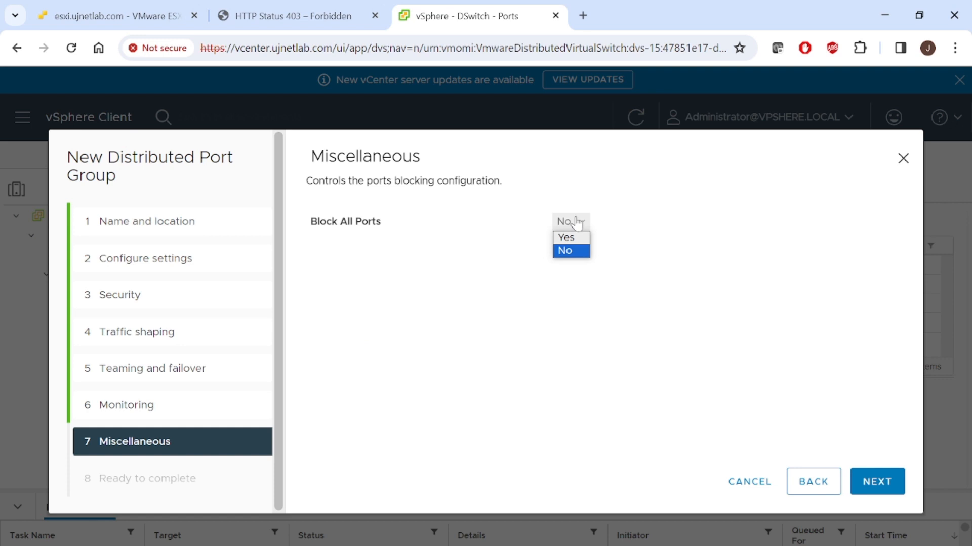
left_click(580, 252)
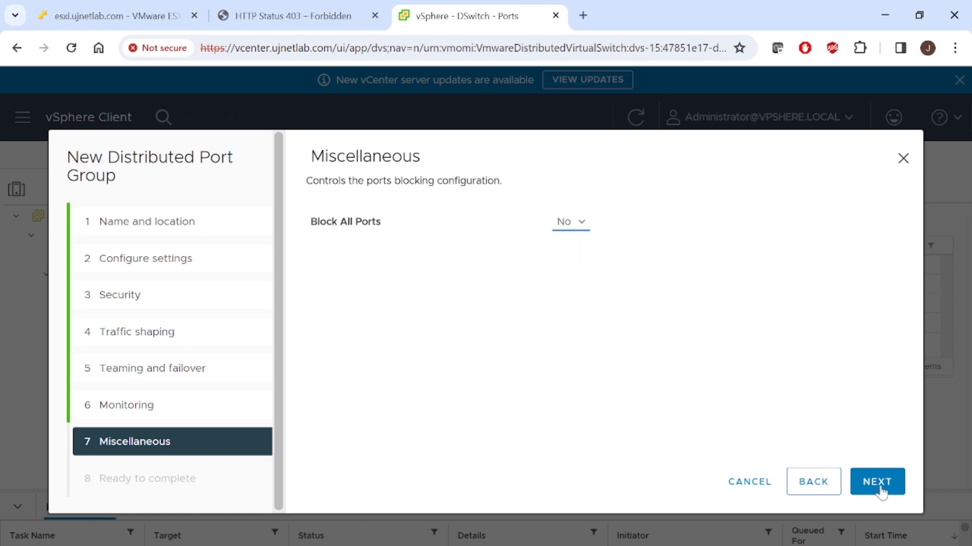
left_click(898, 492)
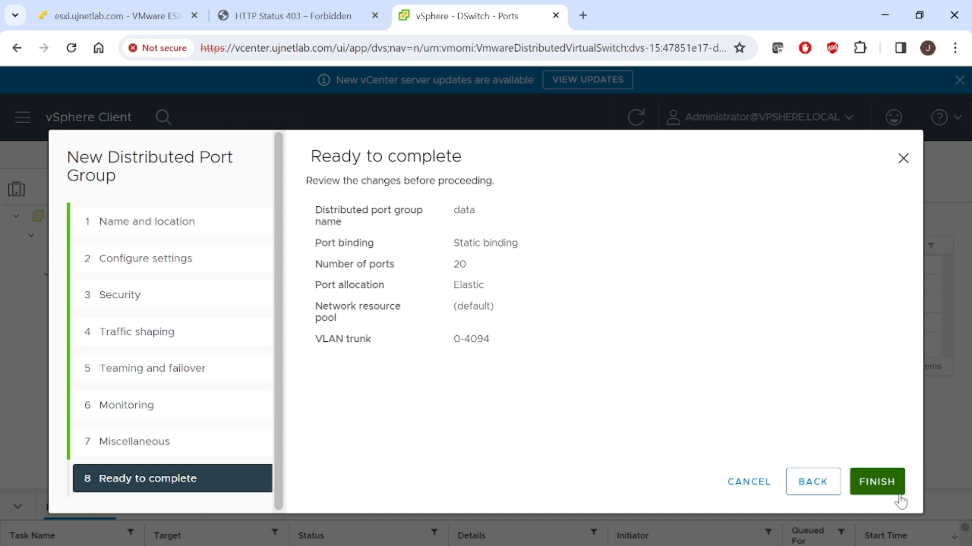
left_click(898, 492)
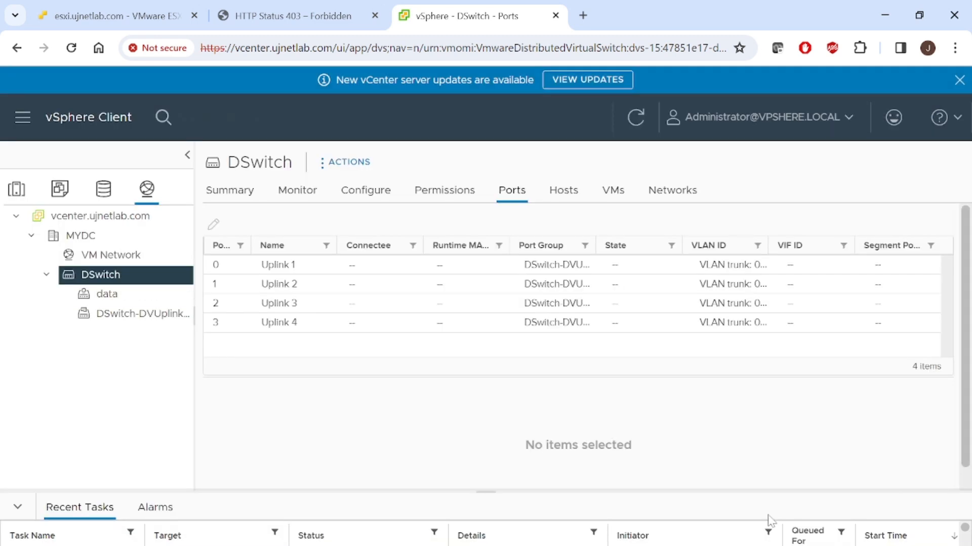
- View the summary of port group data, and check the refreshed port group list in the VMware ESXi host client
left_click(107, 296)
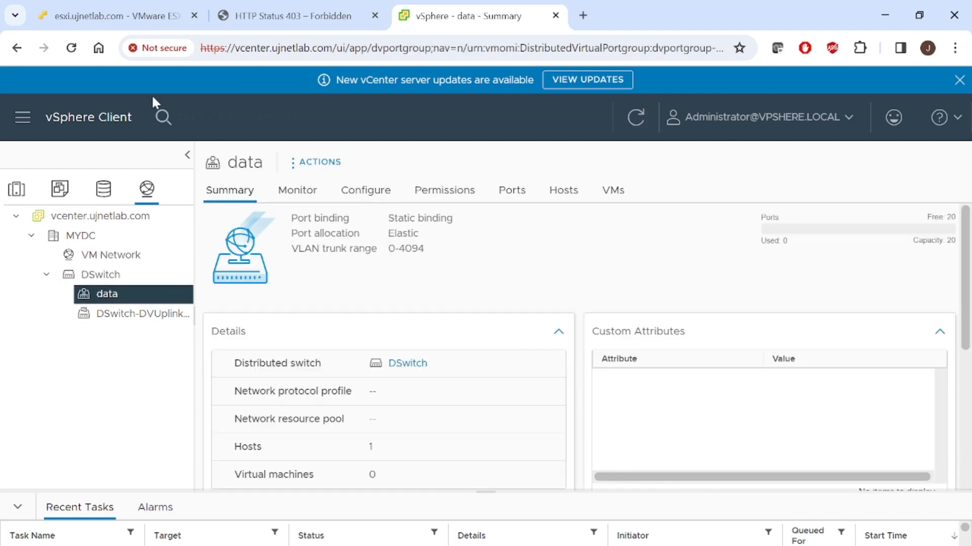
left_click(110, 15)
left_click(319, 47)
key("Return")
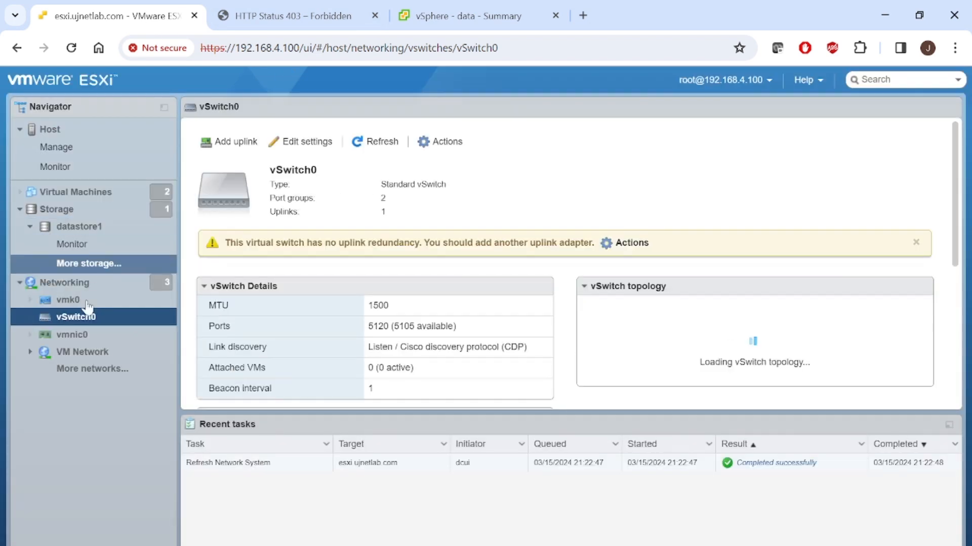
left_click(30, 352)
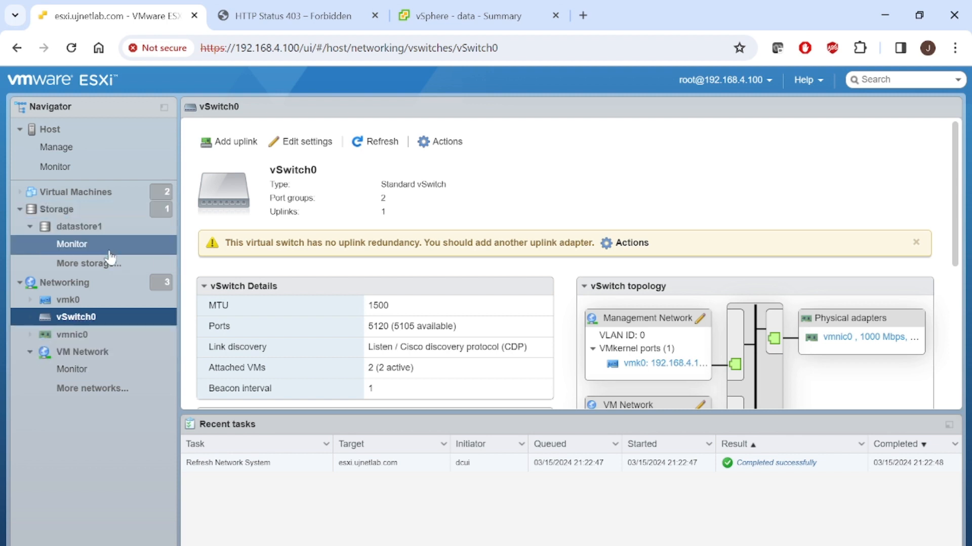
left_click(96, 284)
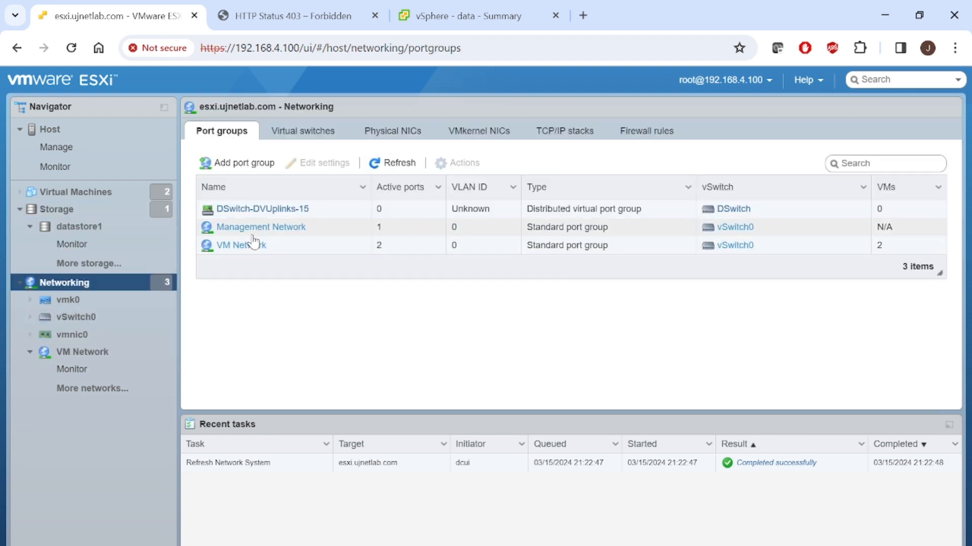
left_click(384, 164)
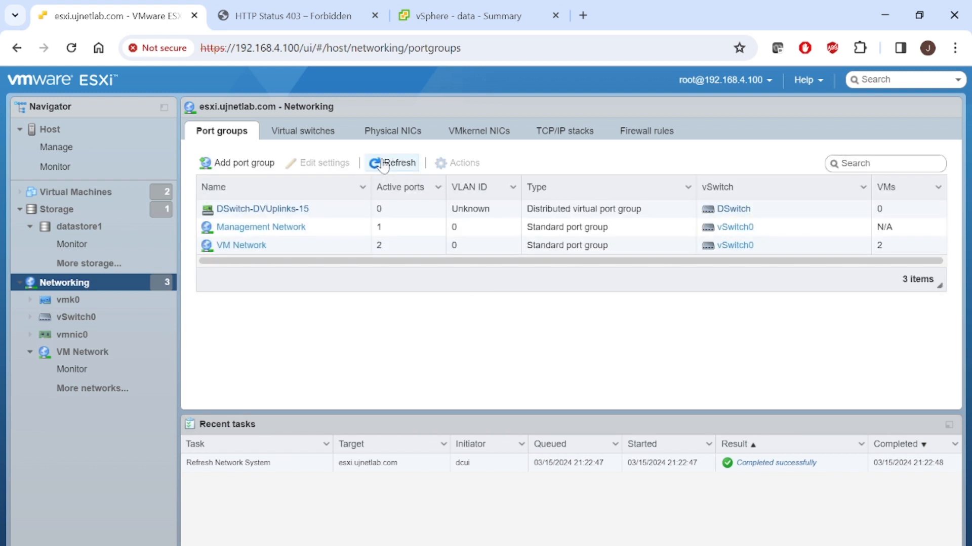
- View the virtual switches of host esxi.ujnetlab.com in vSphere Client, and review the multiple ESXi and vCenter slide in PowerPoint
left_click(494, 18)
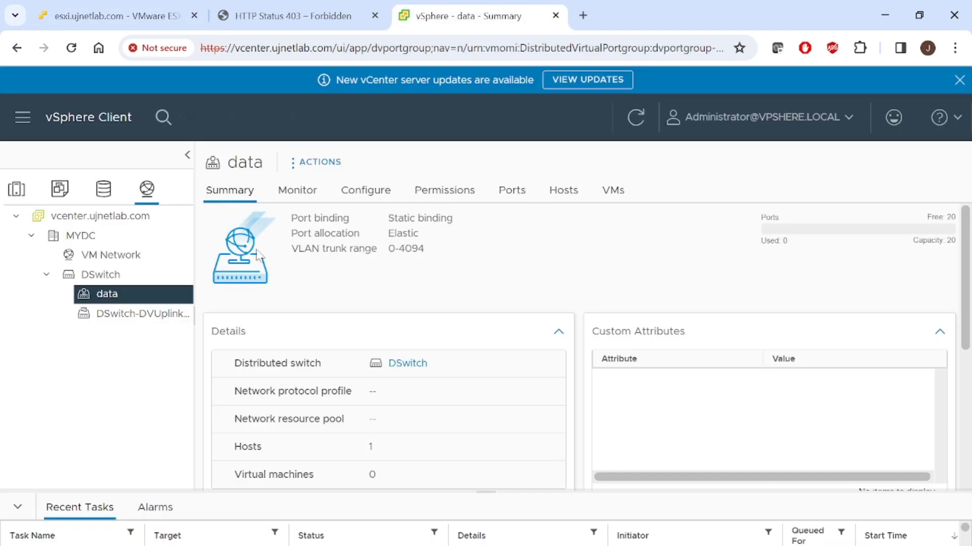
left_click(19, 193)
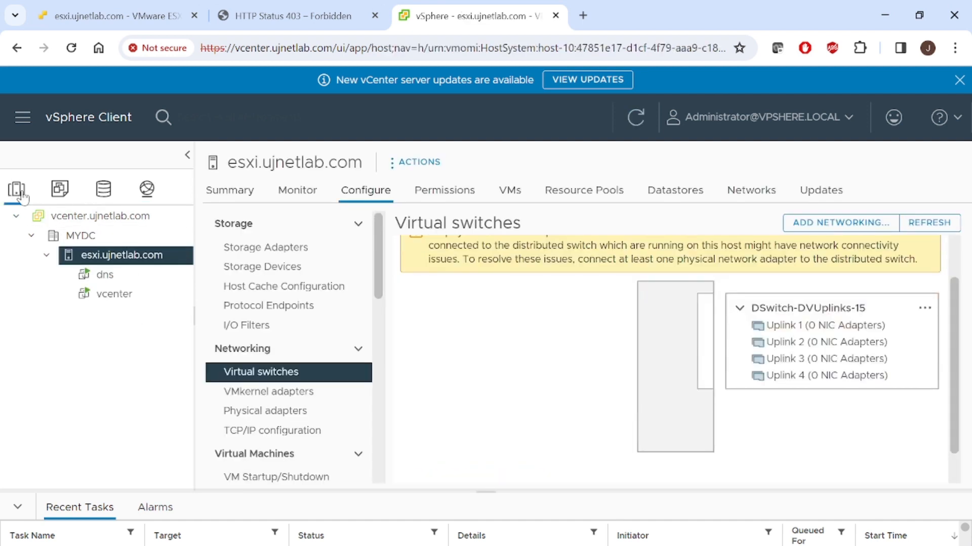
mouse_move(503, 545)
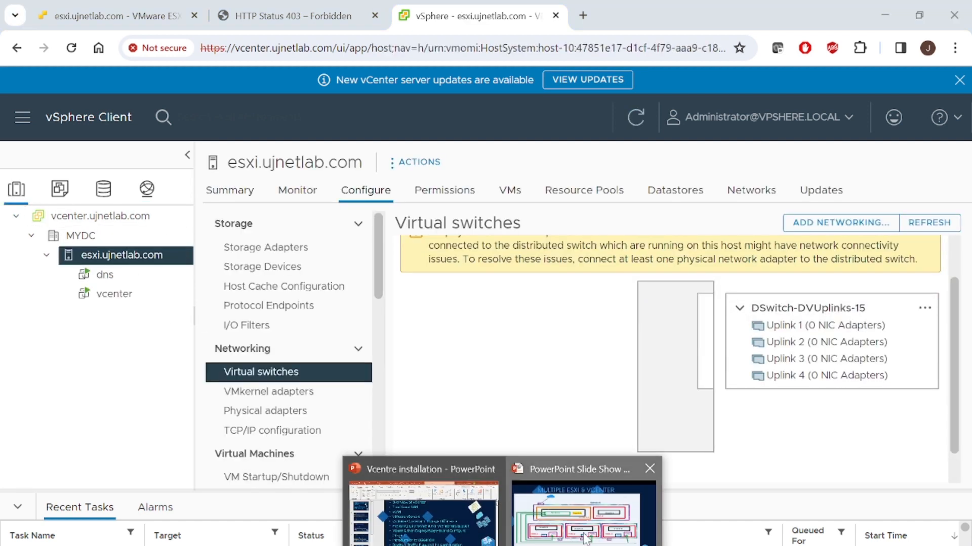
left_click(584, 532)
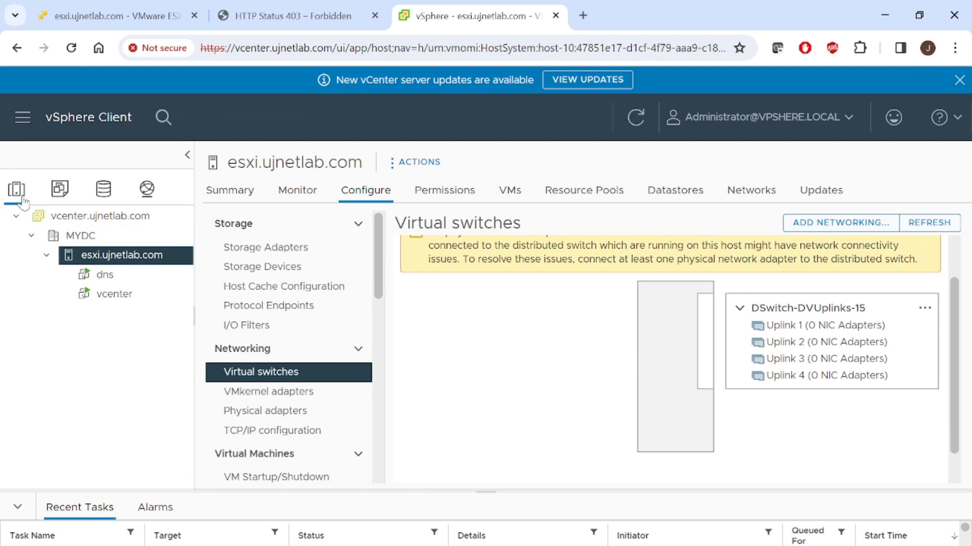
- Start adding networking to host esxi.ujnetlab.com with Physical Network Adapter as the connection type
right_click(125, 262)
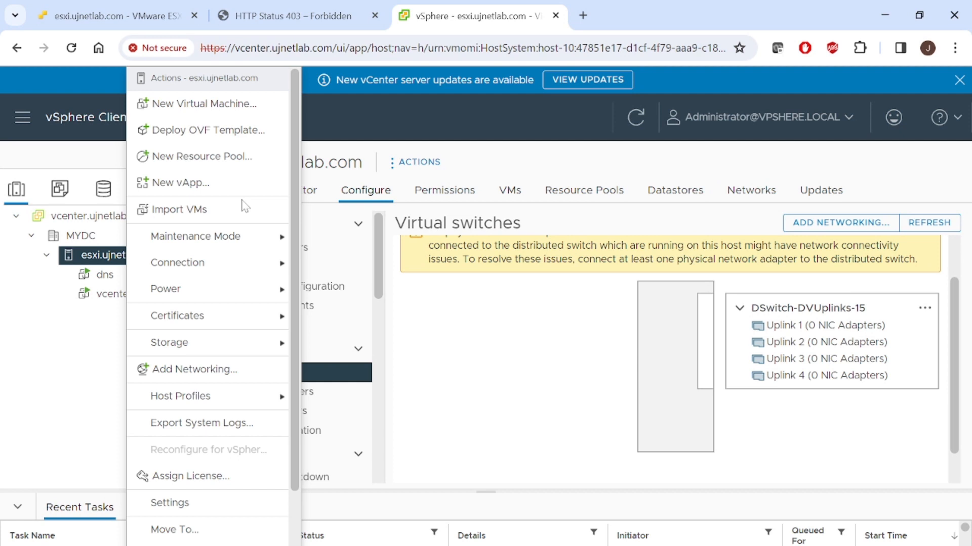
left_click(243, 369)
left_click(354, 354)
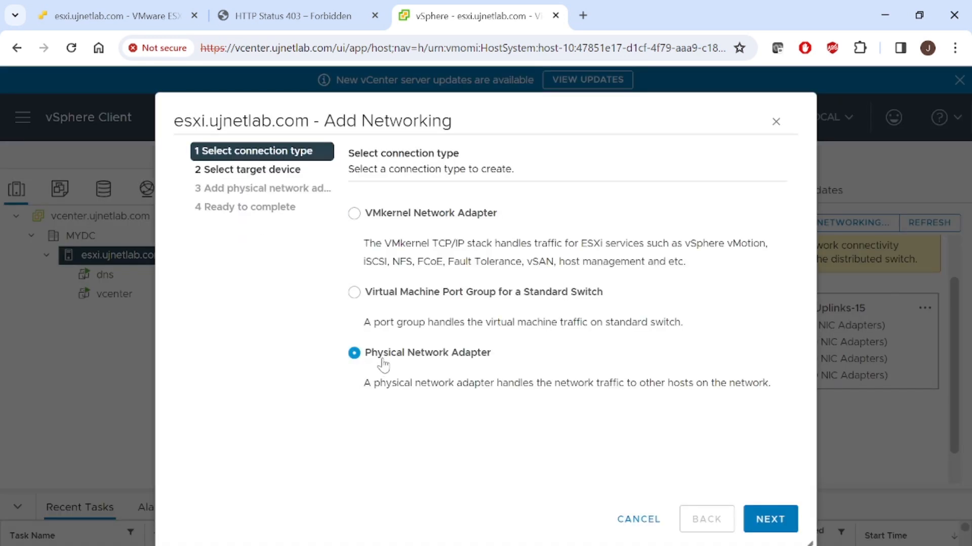
left_click(770, 520)
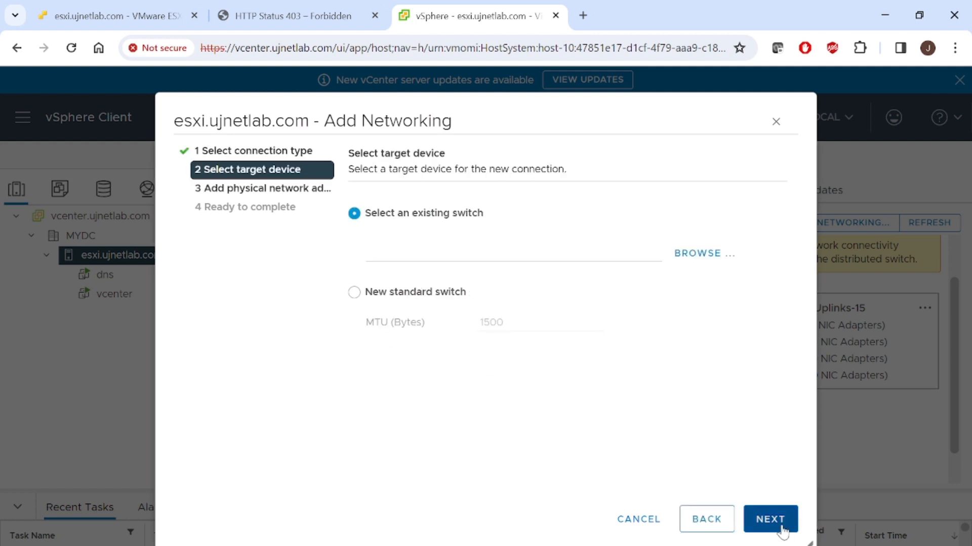
- Choose the existing switch DSwitch as the target device and continue to the physical adapter assignment
left_click(698, 254)
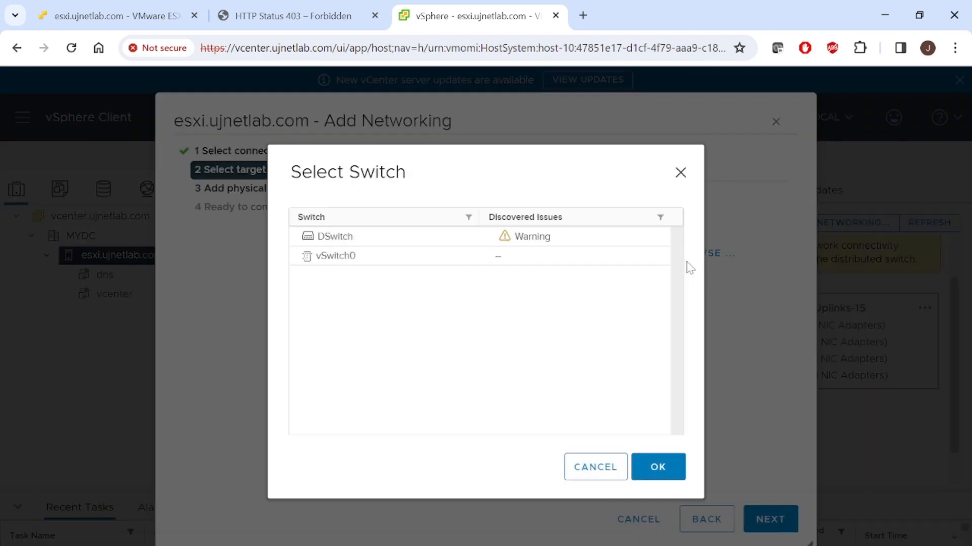
left_click(433, 246)
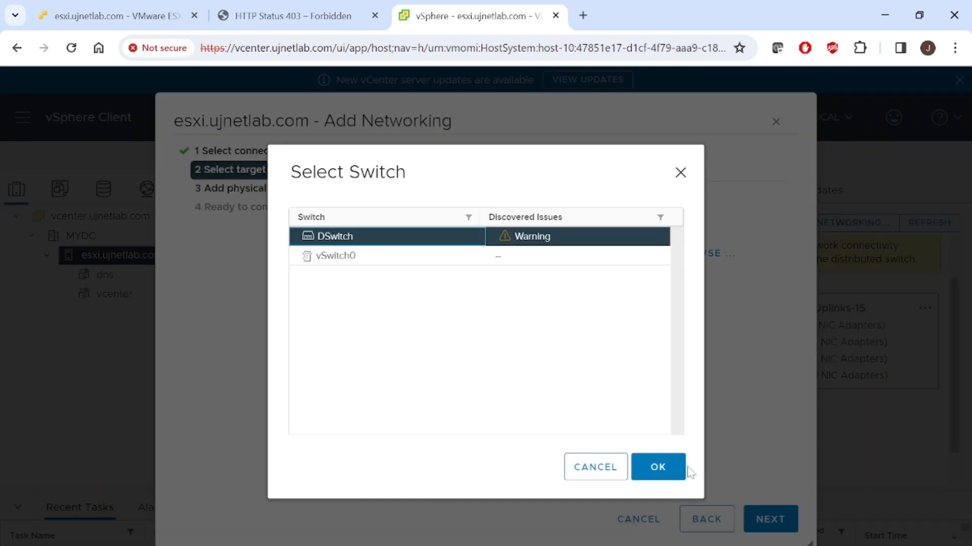
left_click(670, 475)
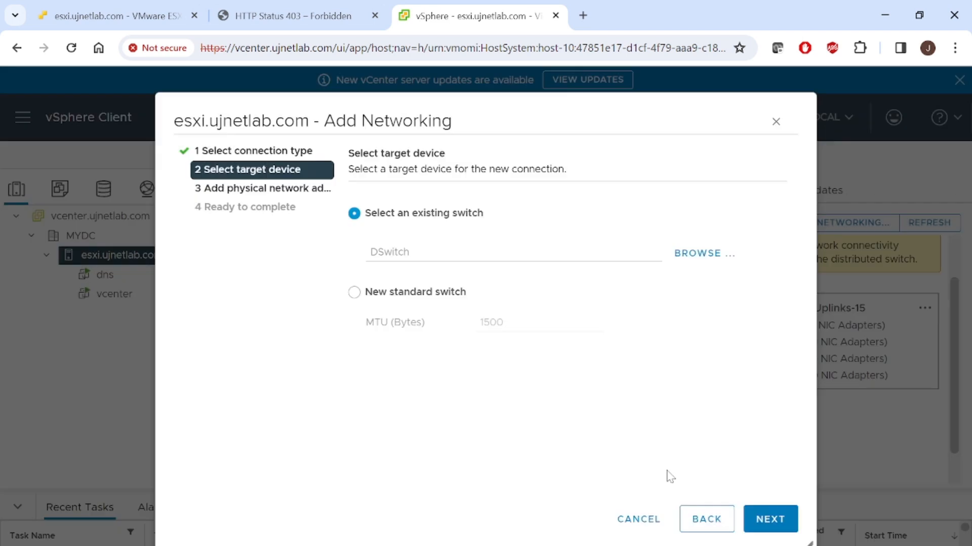
left_click(787, 523)
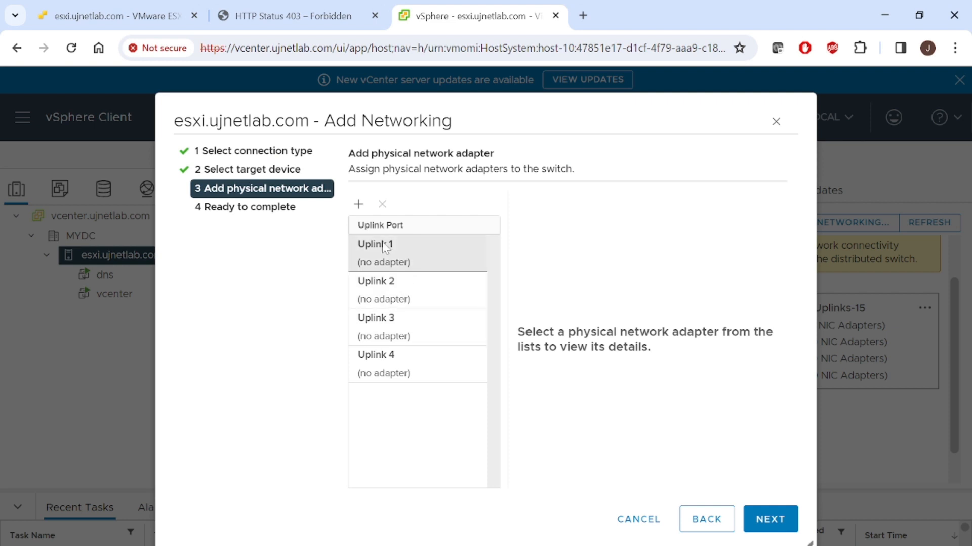
- Open the physical adapter selection for Uplink 1, compare the details of vmnic3, and select vmnic1
left_click(394, 262)
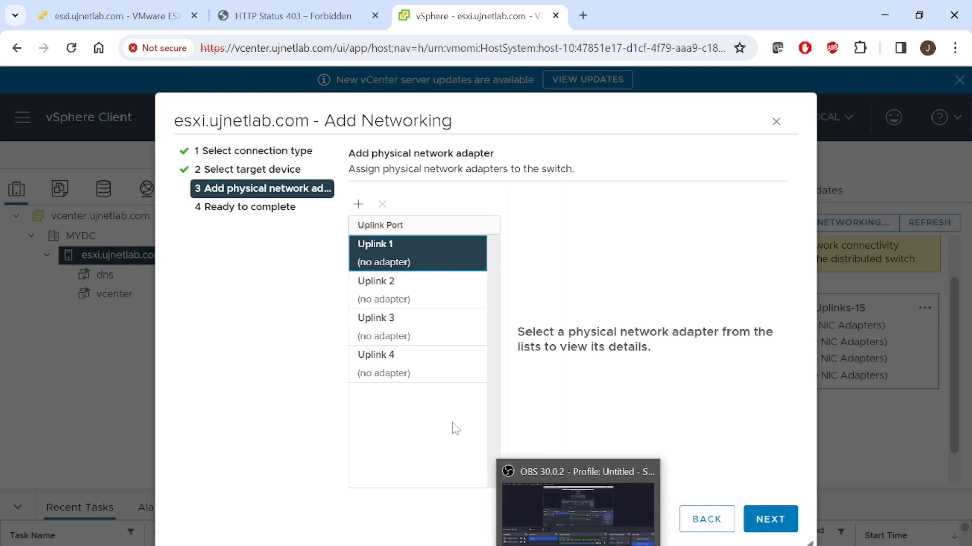
mouse_move(502, 545)
left_click(583, 511)
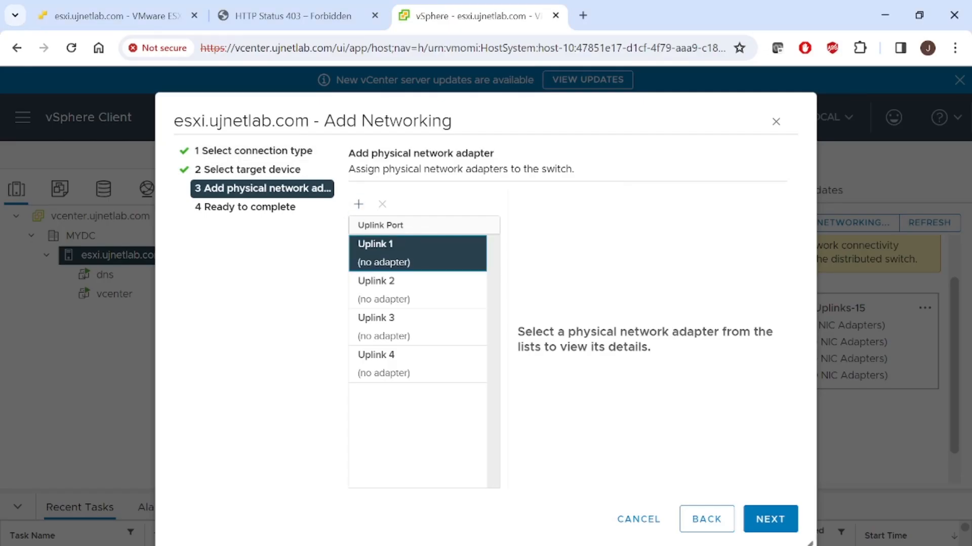
left_click(358, 204)
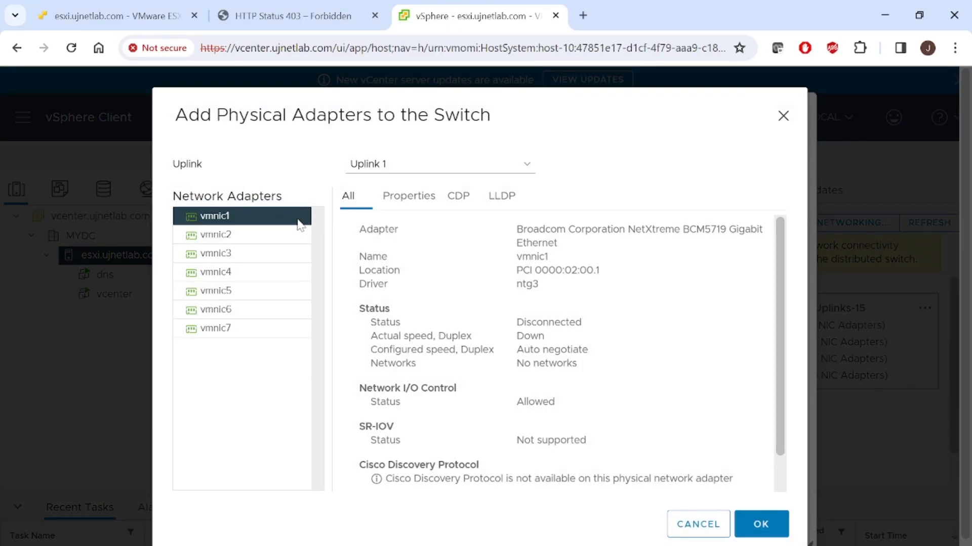
left_click(253, 252)
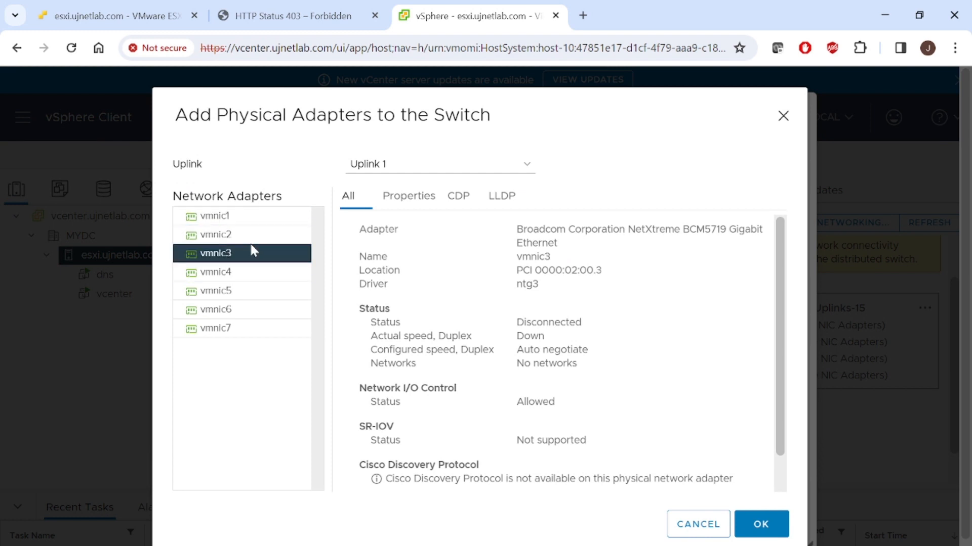
left_click(256, 217)
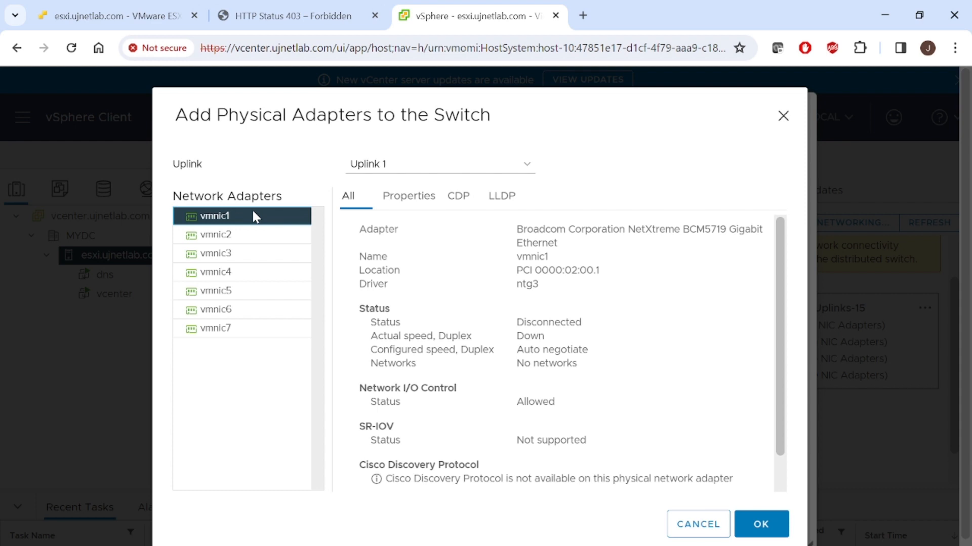
- In the VMware ESXi host client, review VM Network, vmnic0, vmk0 and the port groups, and switch to the PowerPoint slide show
left_click(136, 8)
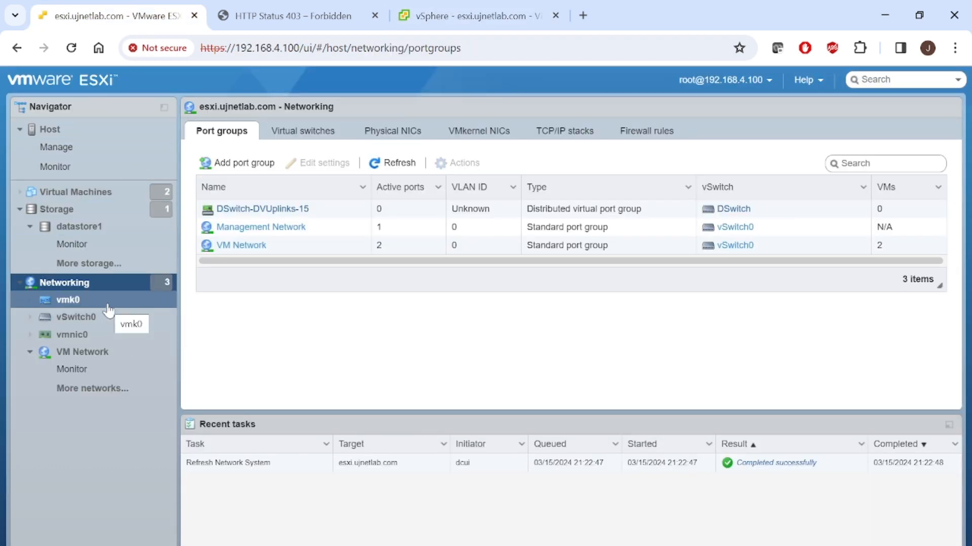
left_click(96, 354)
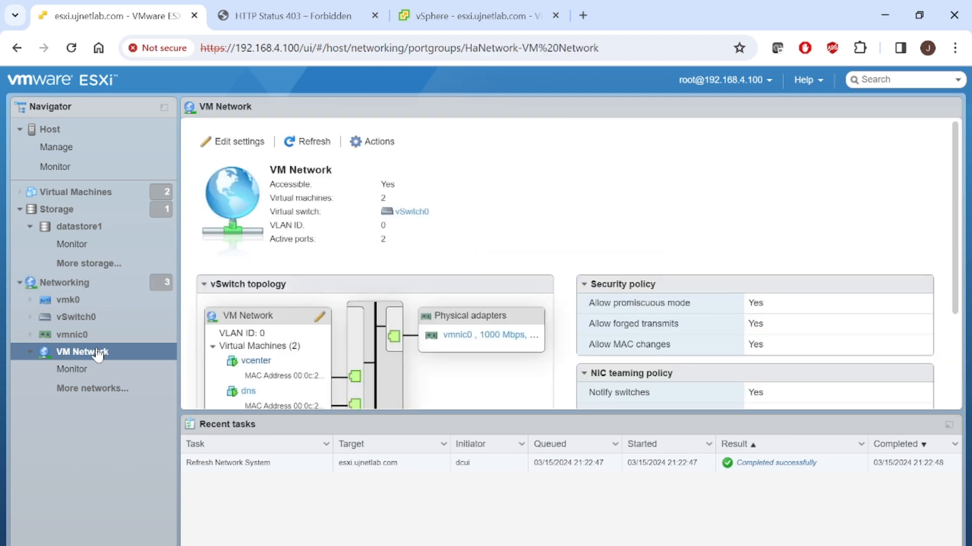
left_click(476, 336)
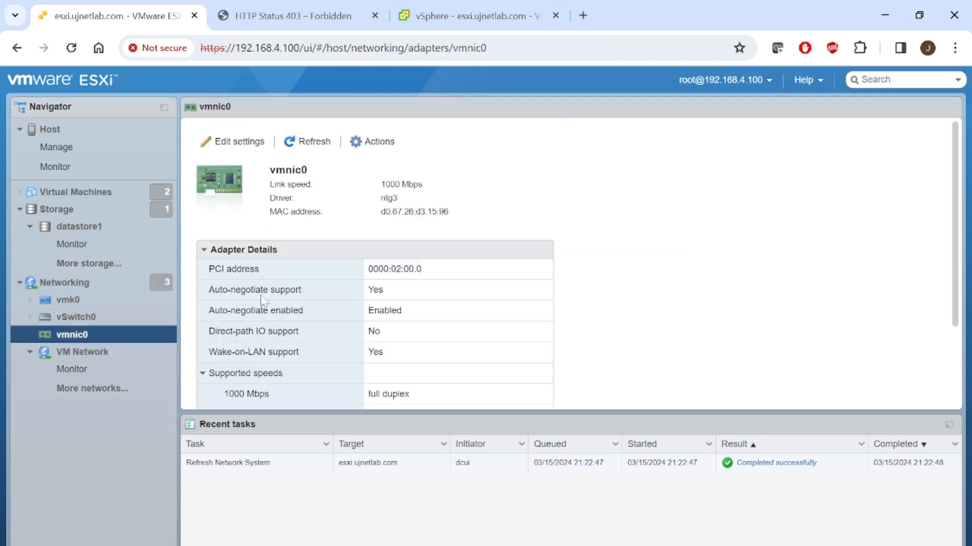
left_click(103, 312)
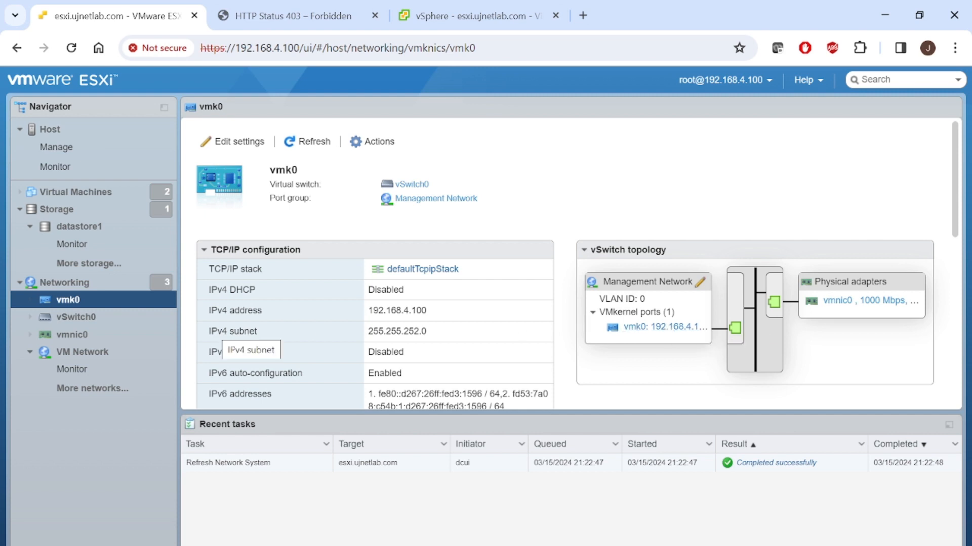
left_click(135, 292)
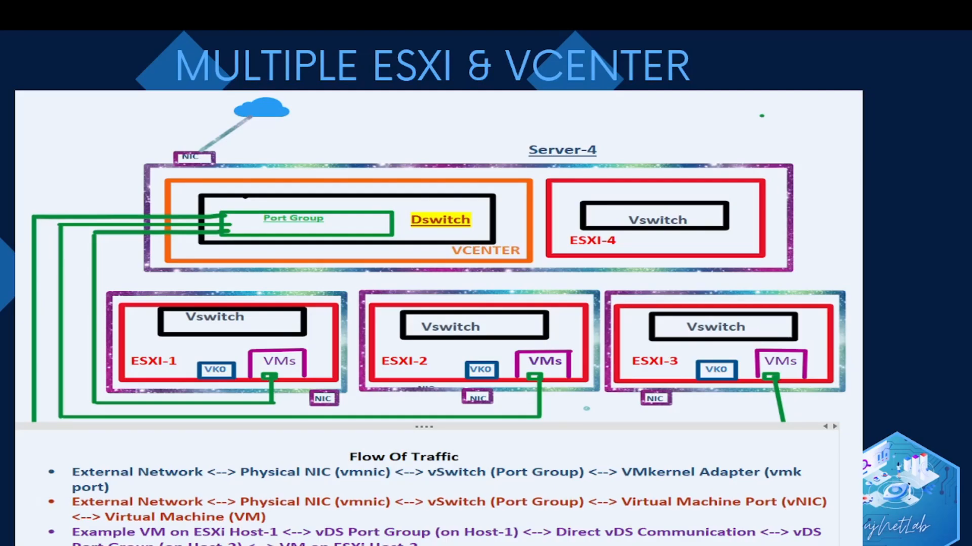
key("alt+Tab")
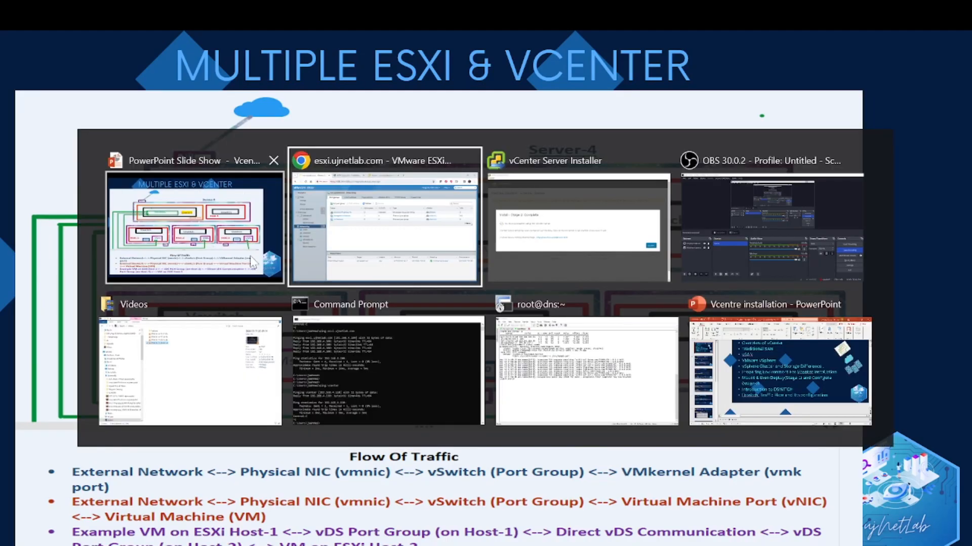
- Return to vSphere Client, check the connection status of vmnic1, and assign vmnic1 to Uplink 1
left_click(477, 7)
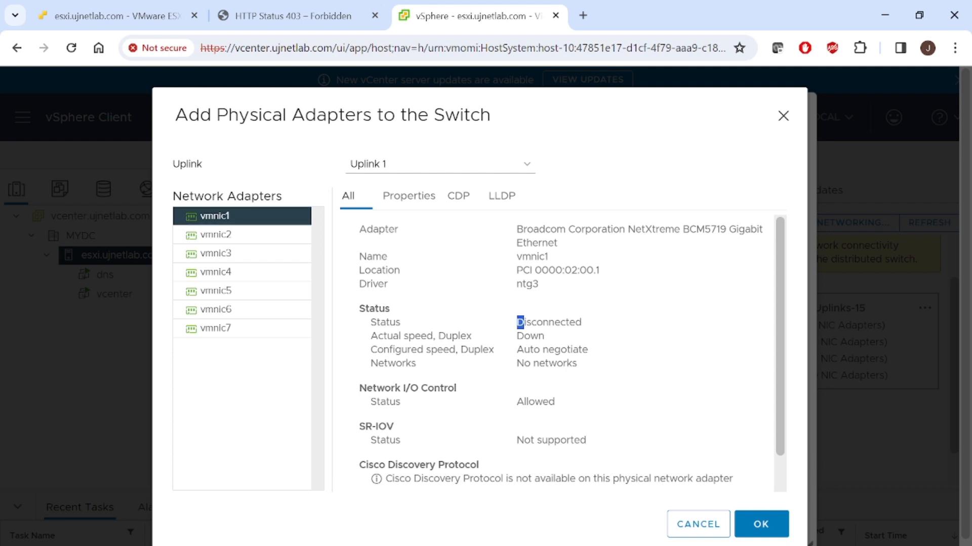
left_click_drag(516, 322, 568, 341)
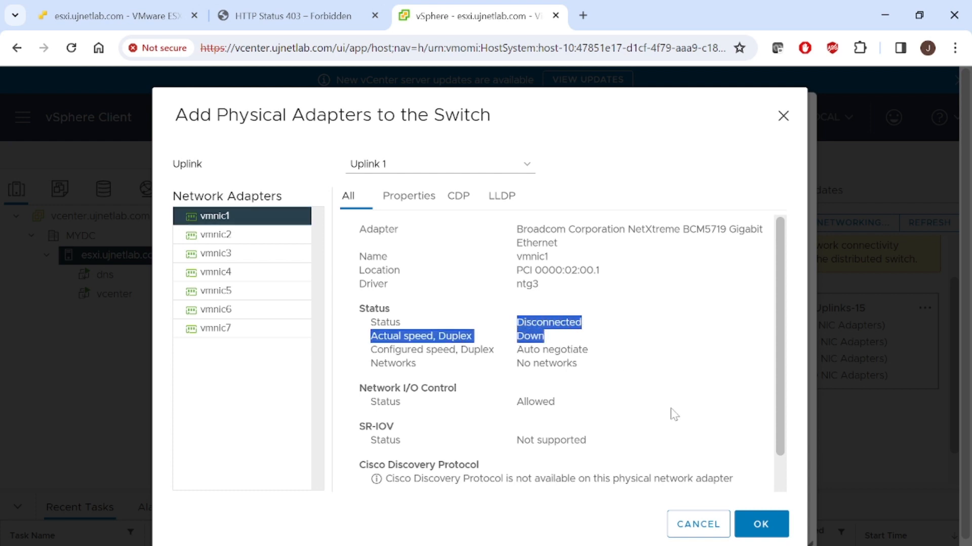
left_click(255, 219)
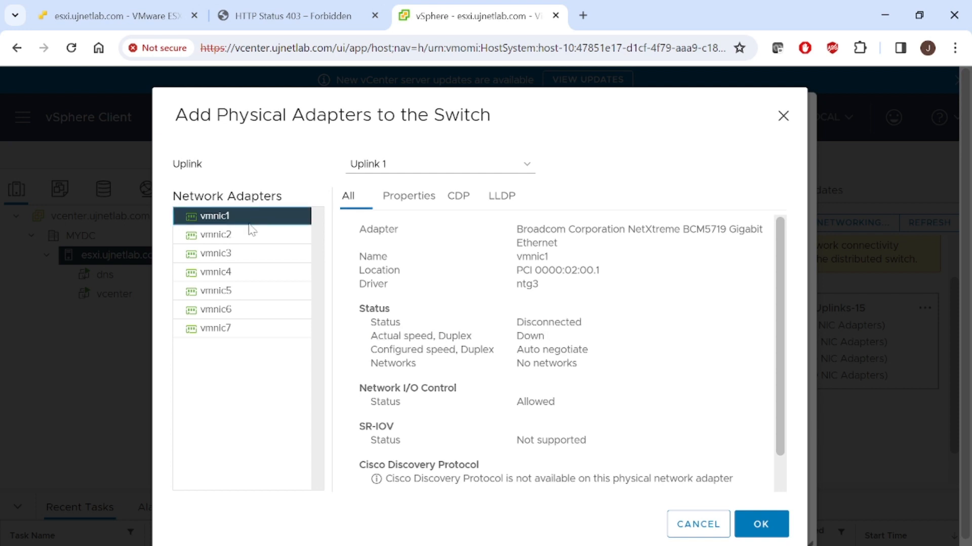
left_click(253, 234)
left_click(249, 218)
left_click(780, 530)
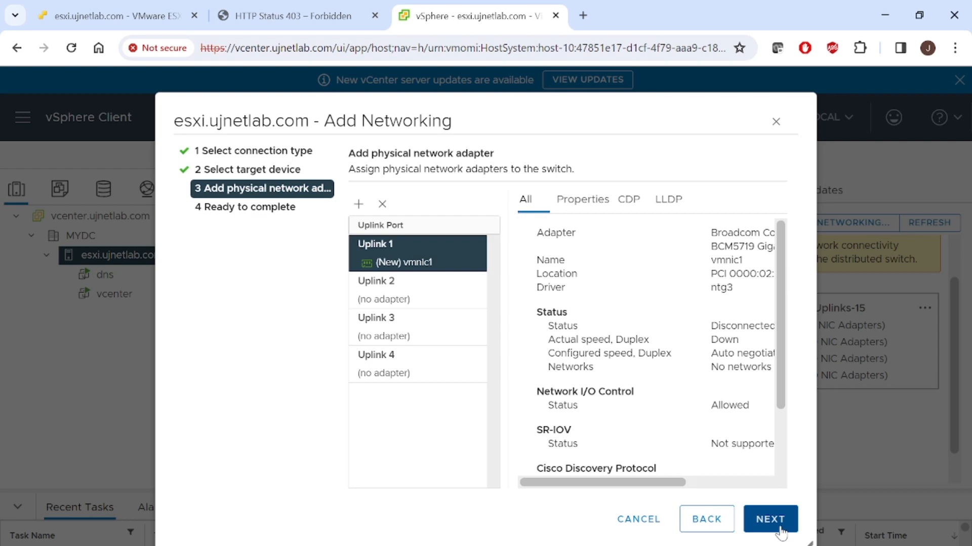
left_click(434, 286)
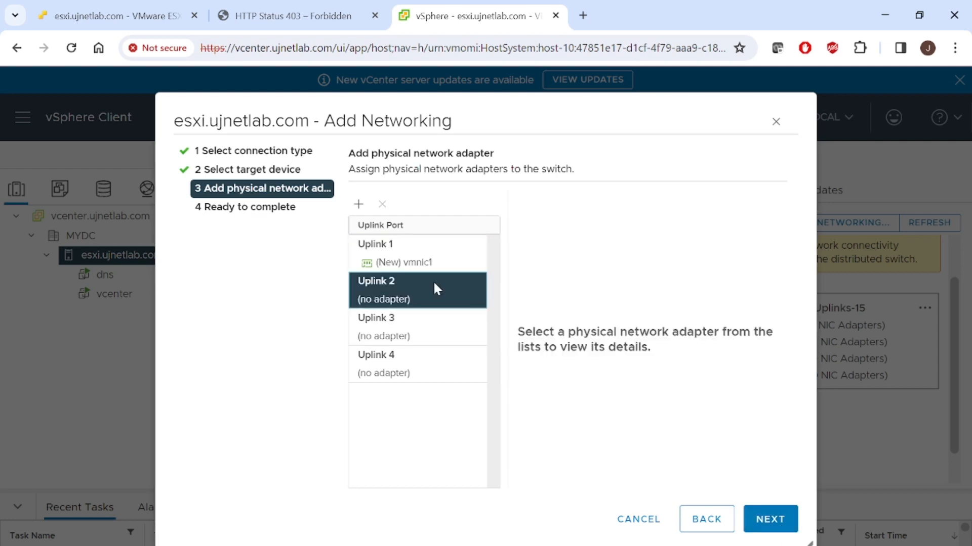
left_click(358, 206)
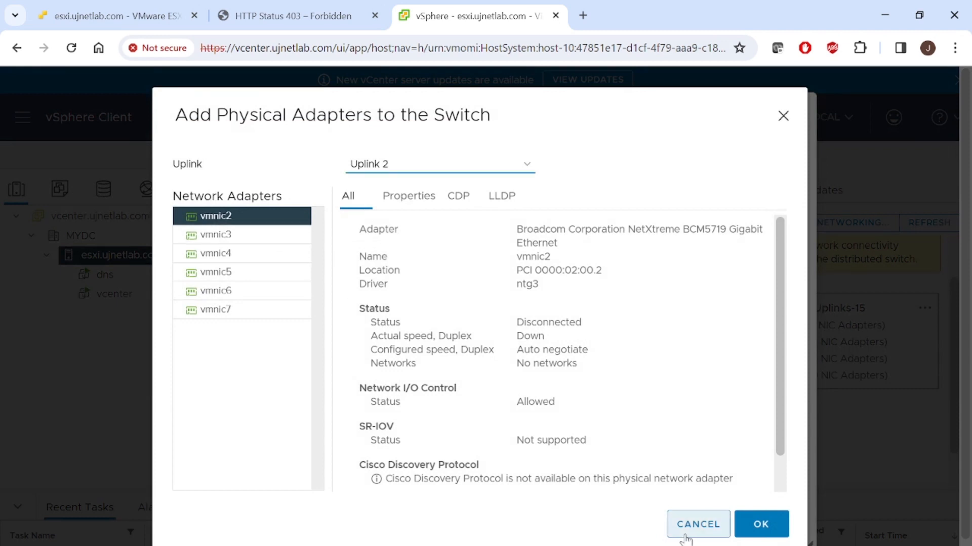
left_click(688, 534)
- Finish adding the physical adapter to DSwitch and view the virtual switches of host esxi.ujnetlab.com
left_click(774, 528)
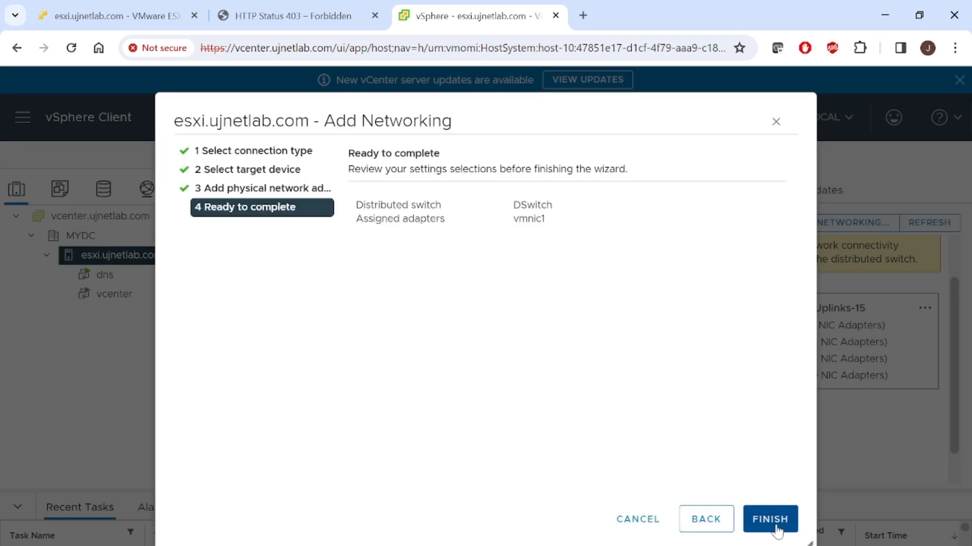
left_click(777, 531)
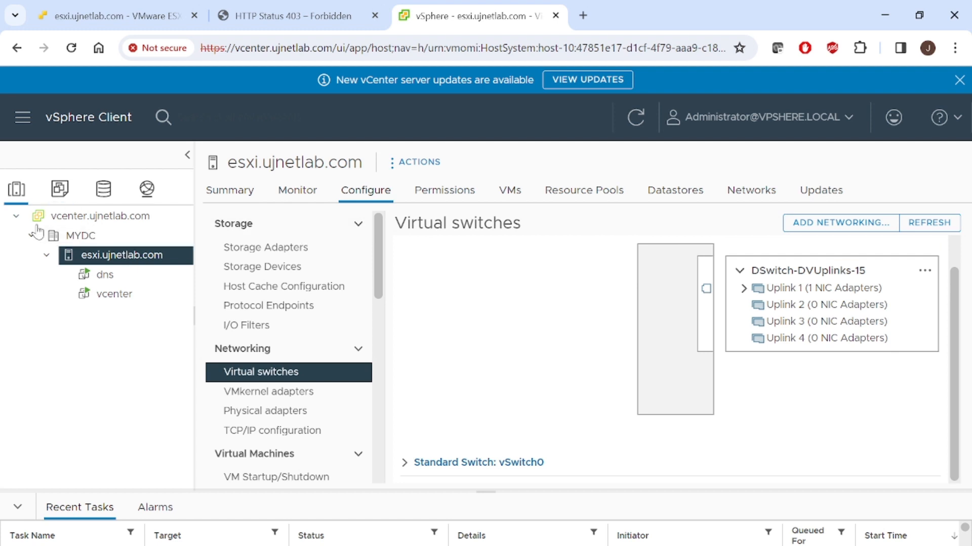
left_click(81, 236)
left_click(113, 258)
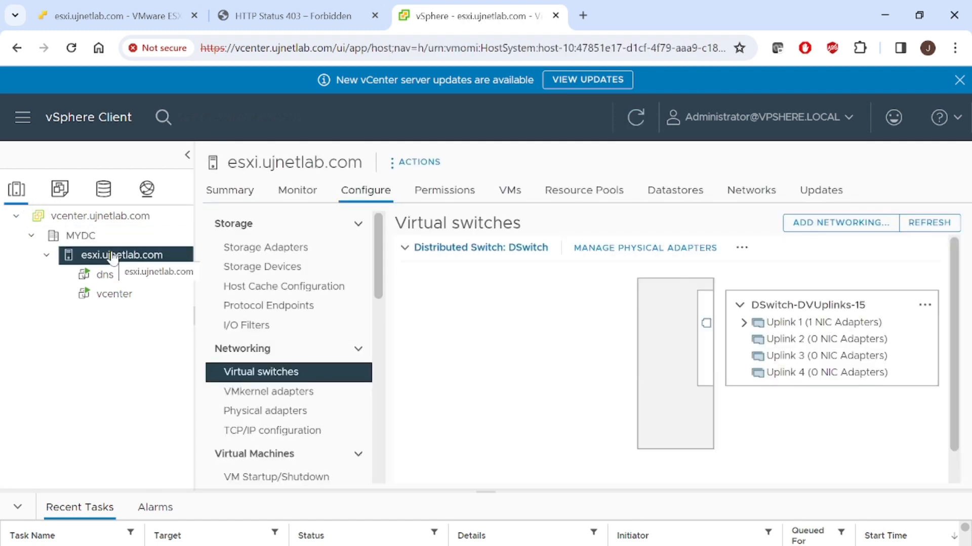
- Examine the summary, issues, configuration properties, ports and hosts of distributed port group data
left_click(147, 188)
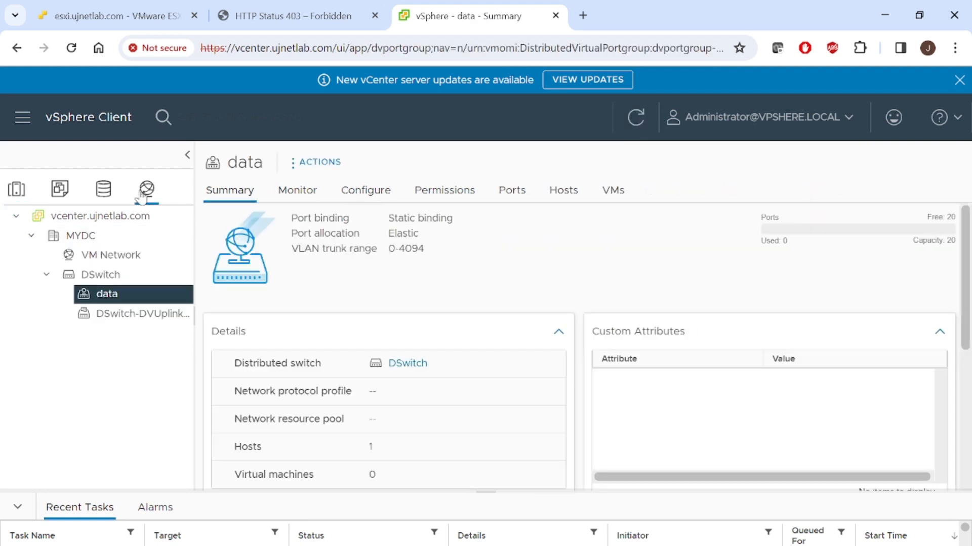
left_click(285, 202)
left_click(16, 189)
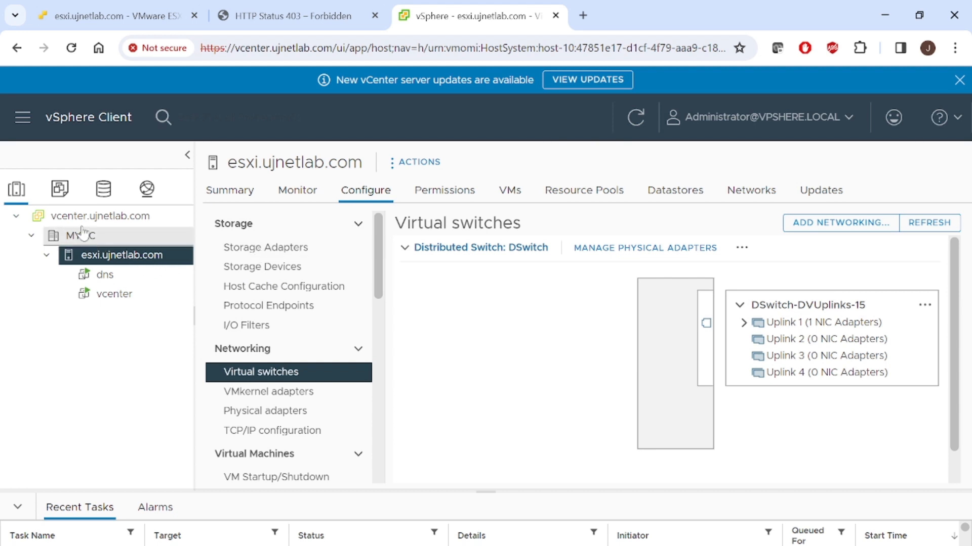
left_click(146, 195)
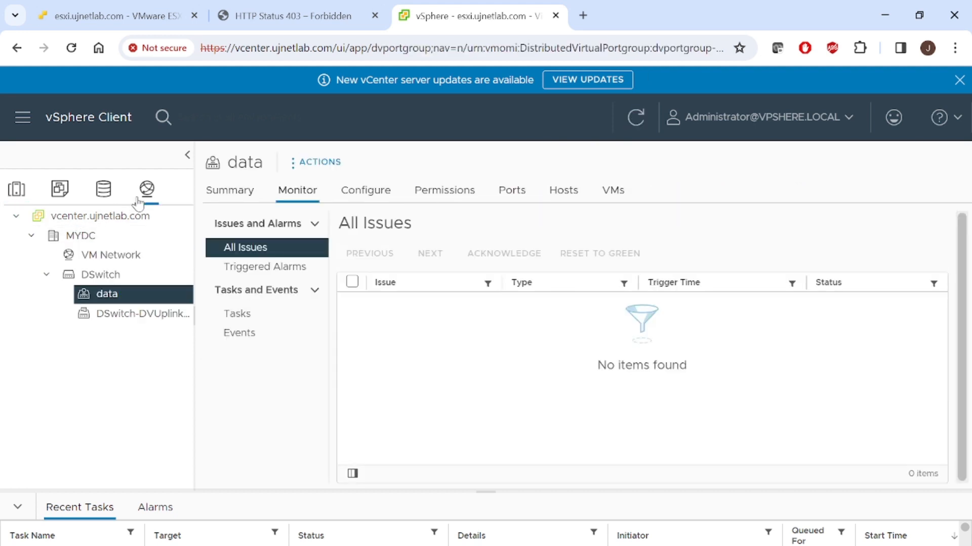
left_click(234, 196)
left_click(382, 196)
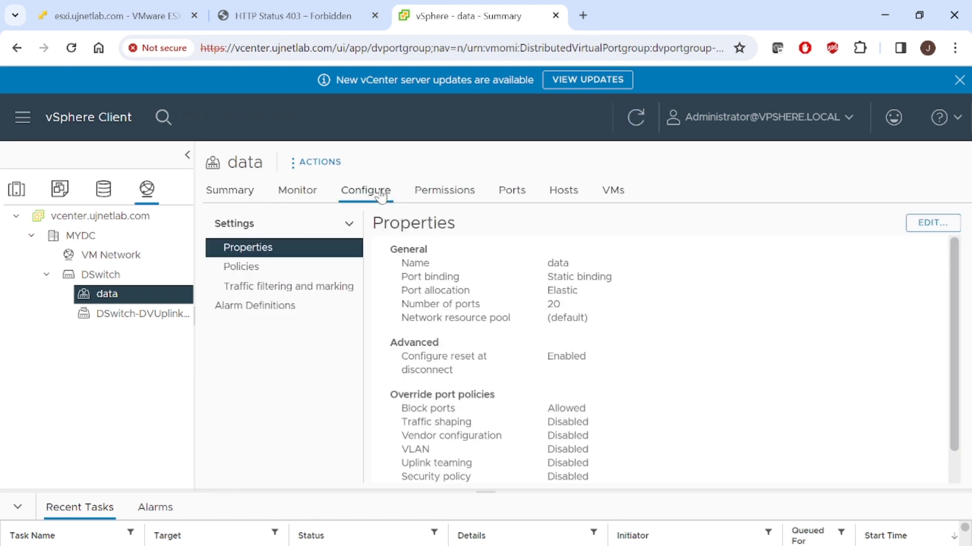
left_click(298, 191)
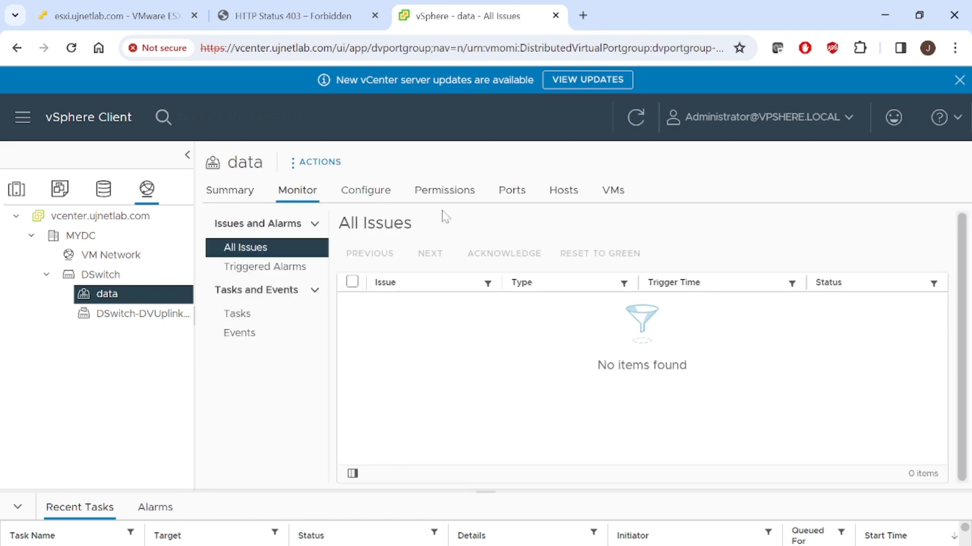
left_click(522, 194)
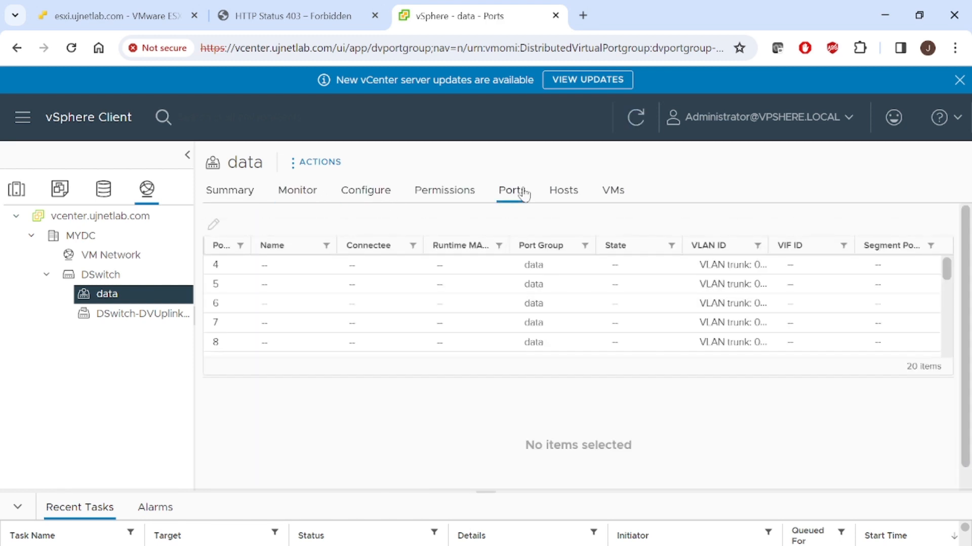
left_click(561, 192)
- View the summary and issues of distributed switch DSwitch, and open its configuration
left_click(99, 278)
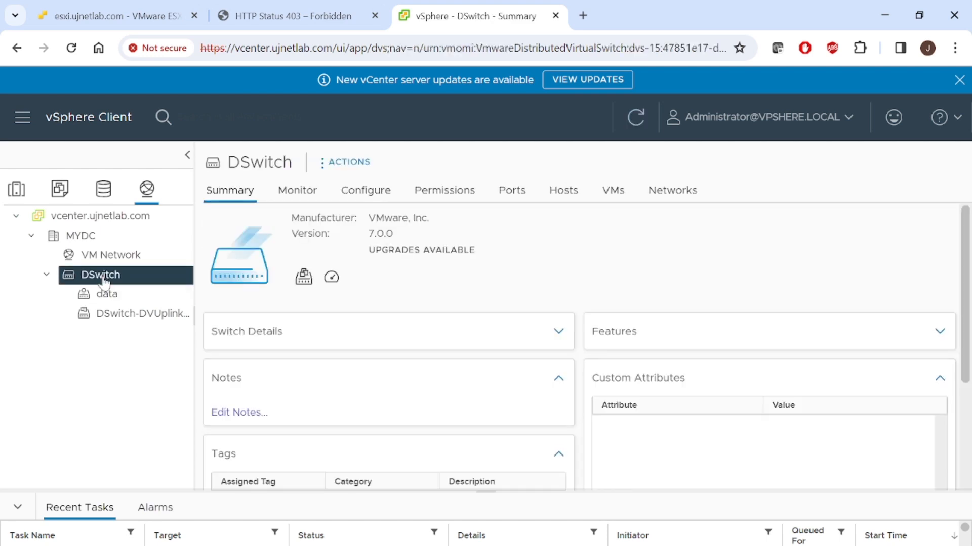
left_click(285, 196)
left_click(367, 192)
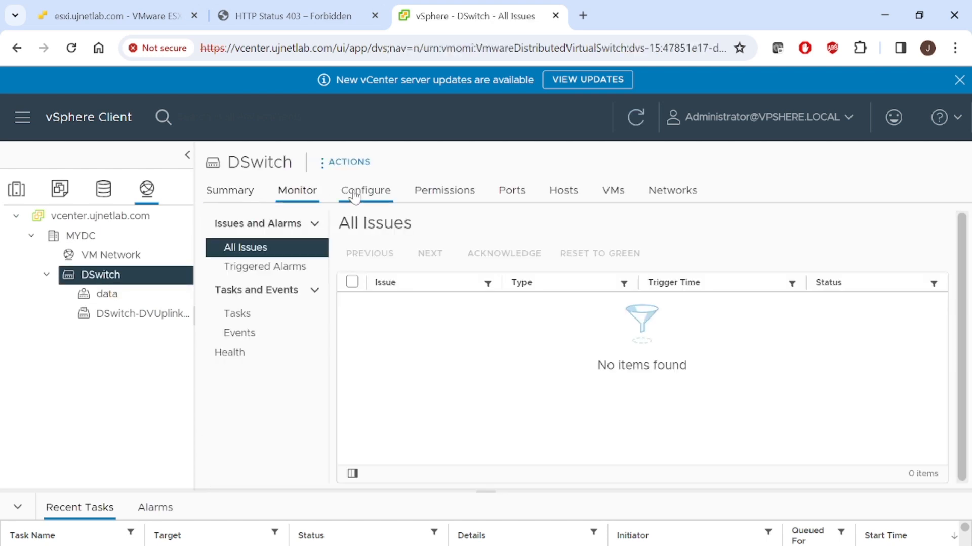
- View the topology of distributed switch DSwitch and expand Uplink 1 to see its physical adapter
left_click(262, 269)
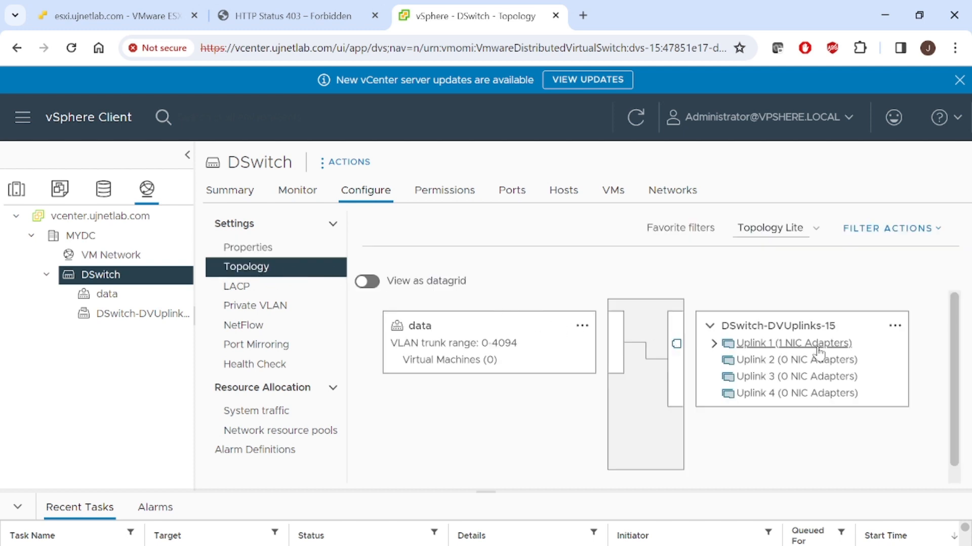
left_click(714, 344)
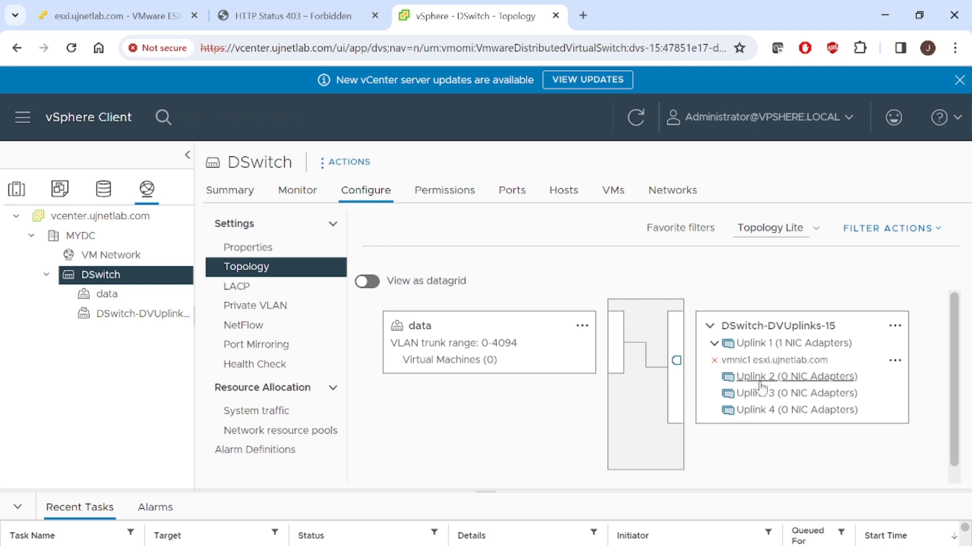
left_click_drag(511, 343, 409, 326)
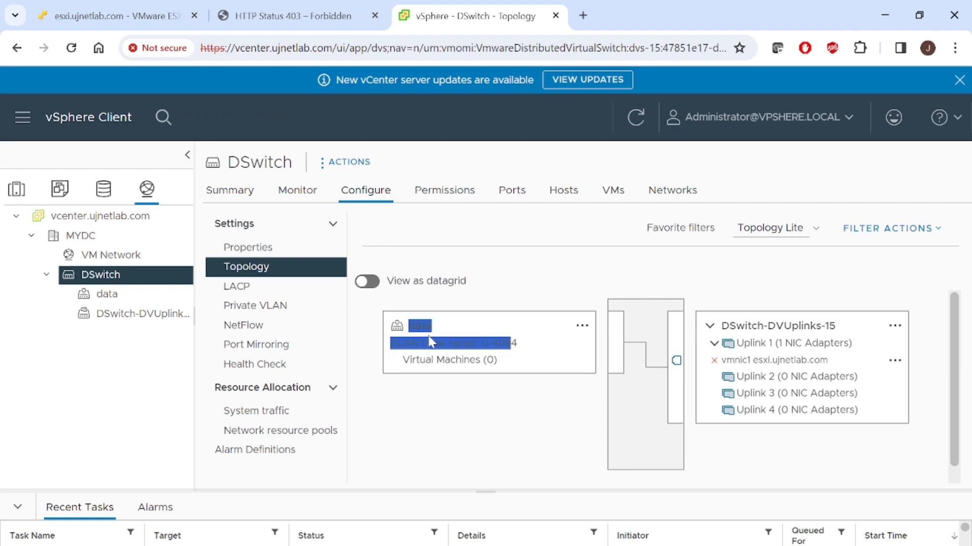
left_click(553, 458)
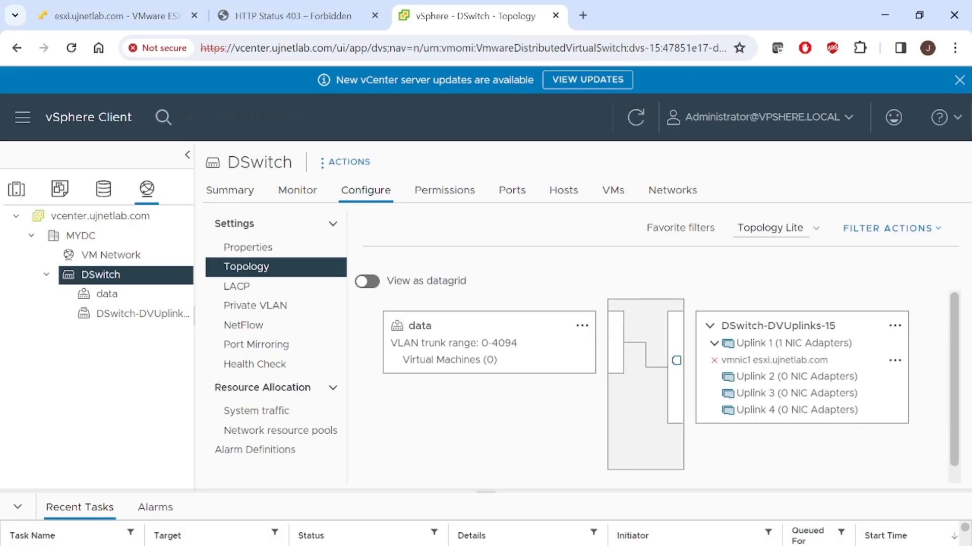
- Start adding a VMkernel network adapter to host esxi.ujnetlab.com and select existing network data as the target device
left_click(17, 189)
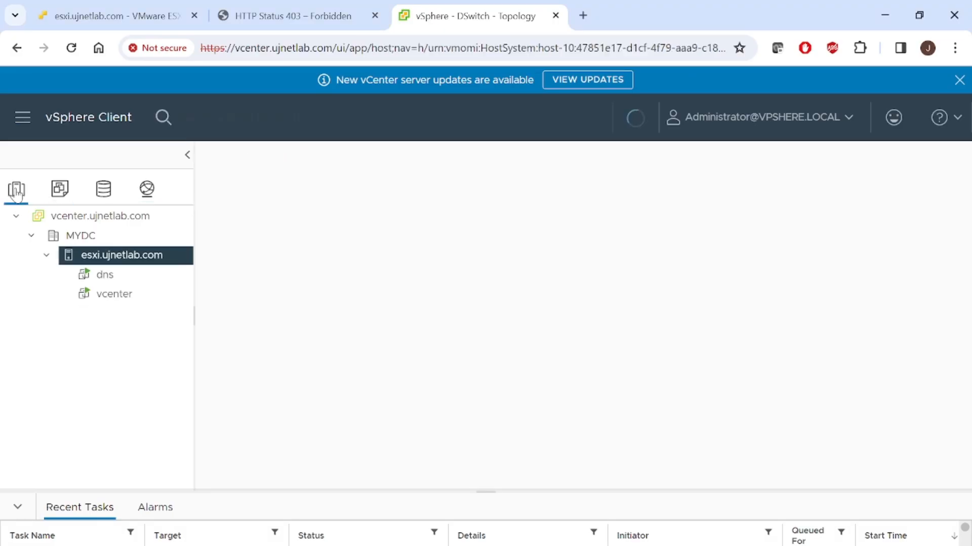
right_click(95, 257)
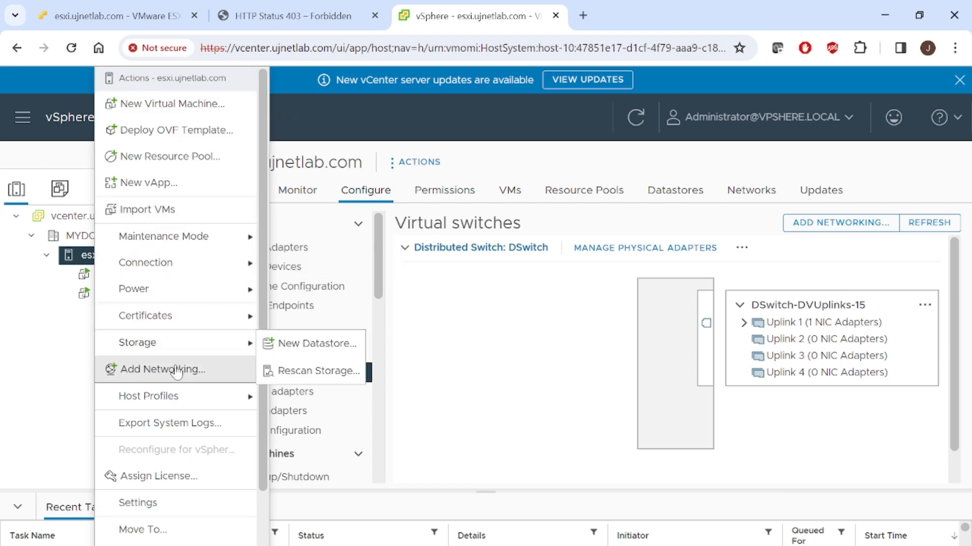
left_click(182, 369)
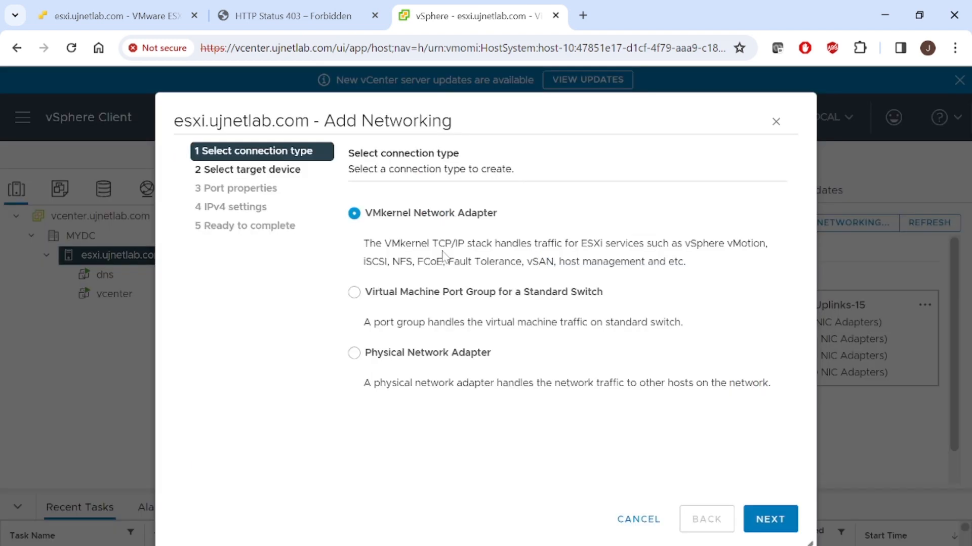
left_click(784, 529)
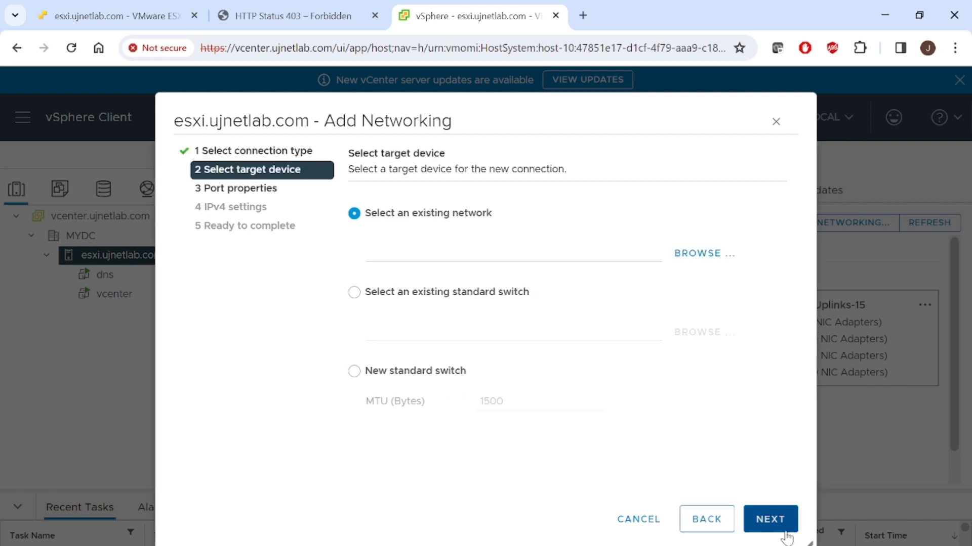
left_click(701, 255)
left_click(372, 265)
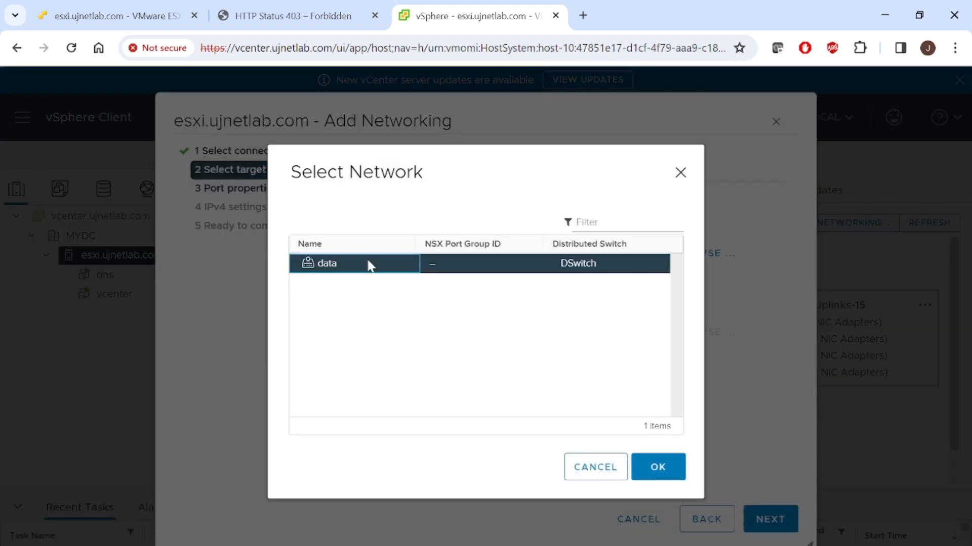
left_click(660, 470)
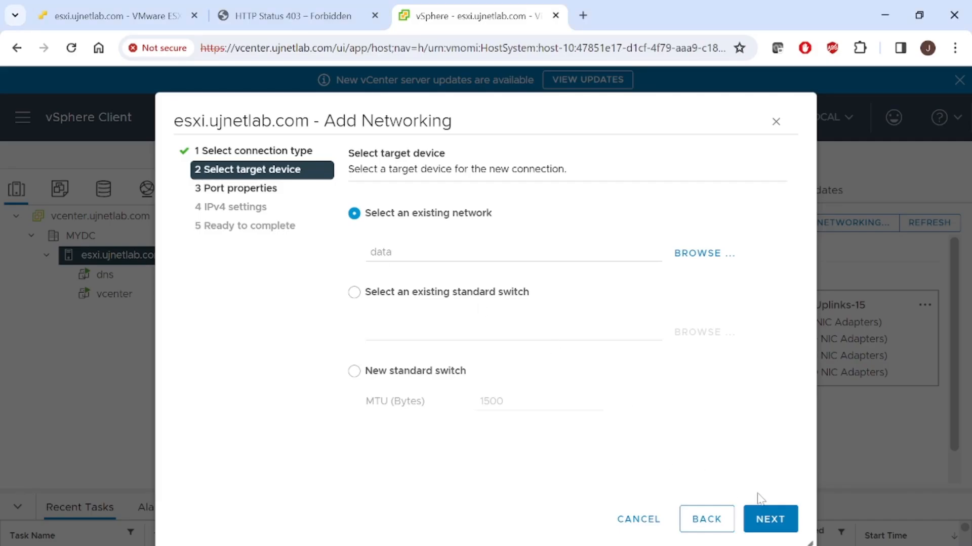
- Go through the VMkernel adapter's port properties, IPv4 settings and summary, and cancel adding the networking
left_click(759, 520)
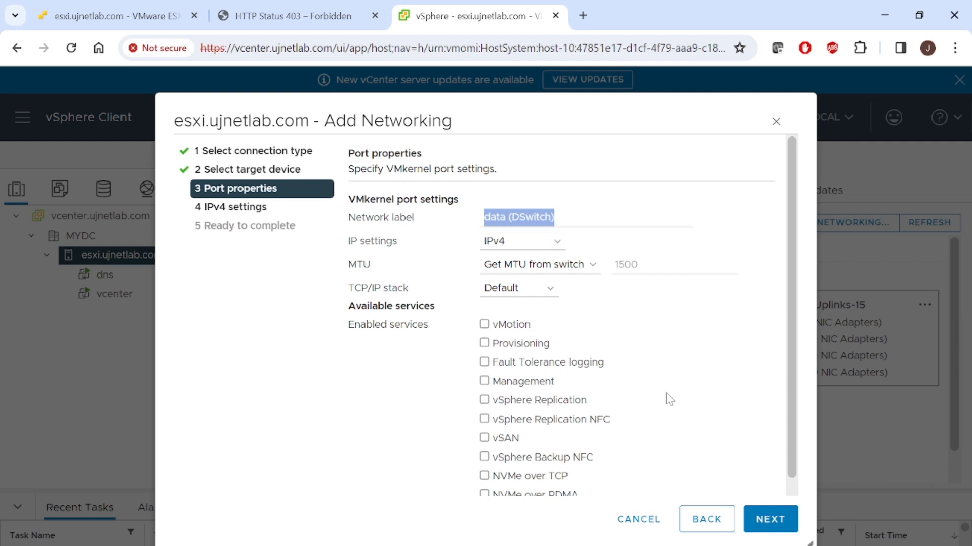
left_click_drag(793, 411, 795, 468)
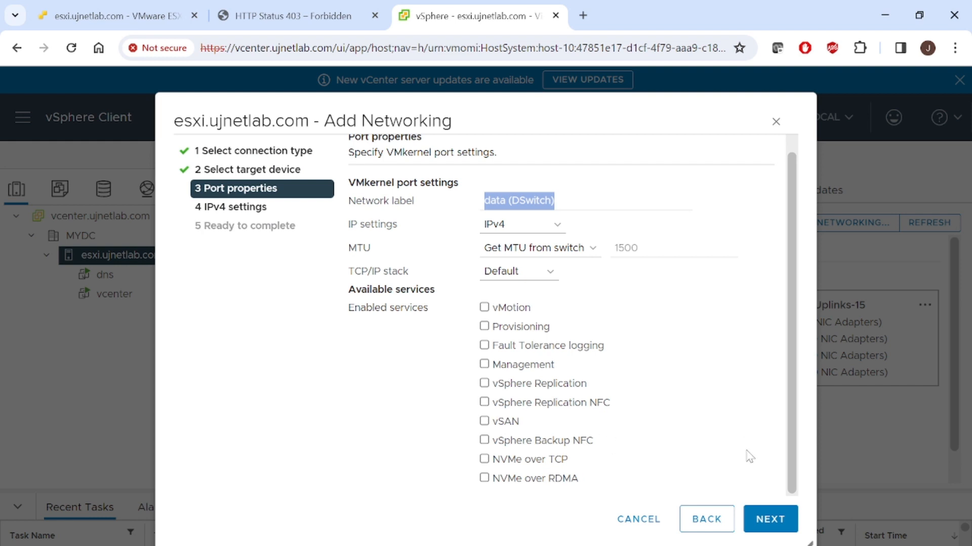
left_click(754, 526)
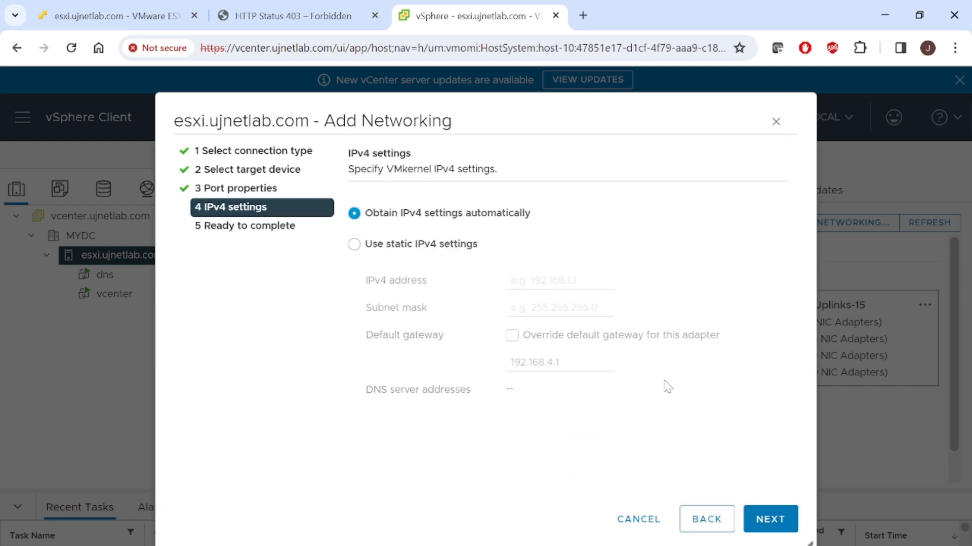
left_click(768, 523)
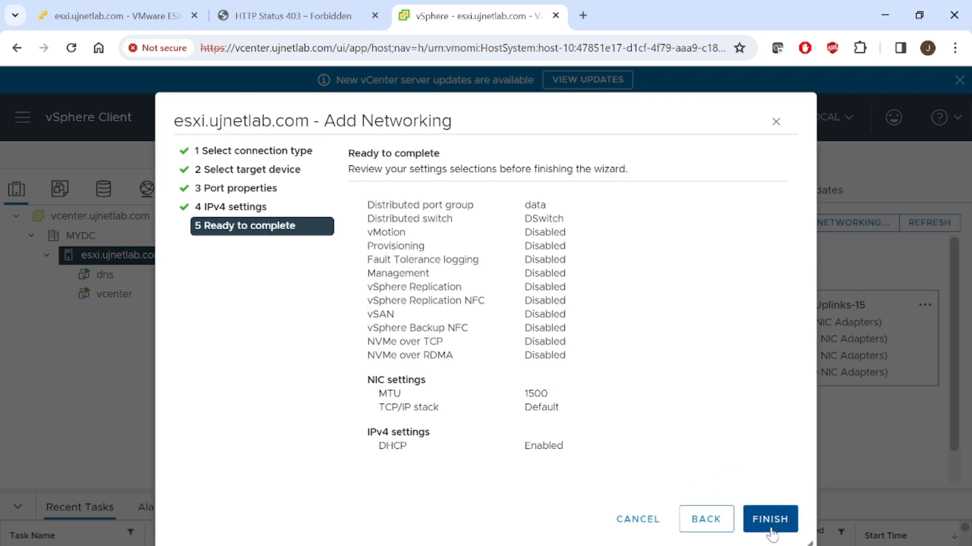
left_click(695, 522)
left_click(657, 525)
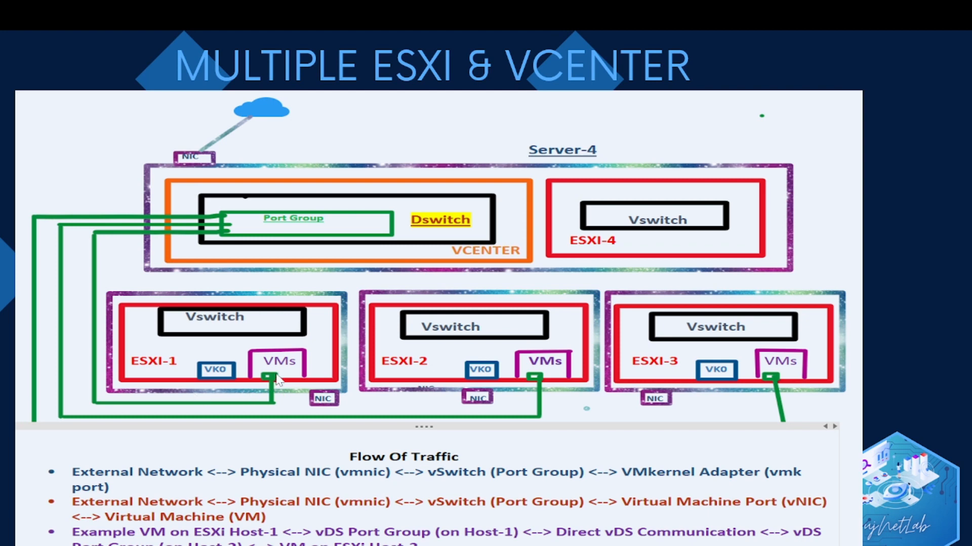
- Return to the browser, switch to the ESXi host client, and view vmk0, VM Network and the port group list
key("alt+Tab")
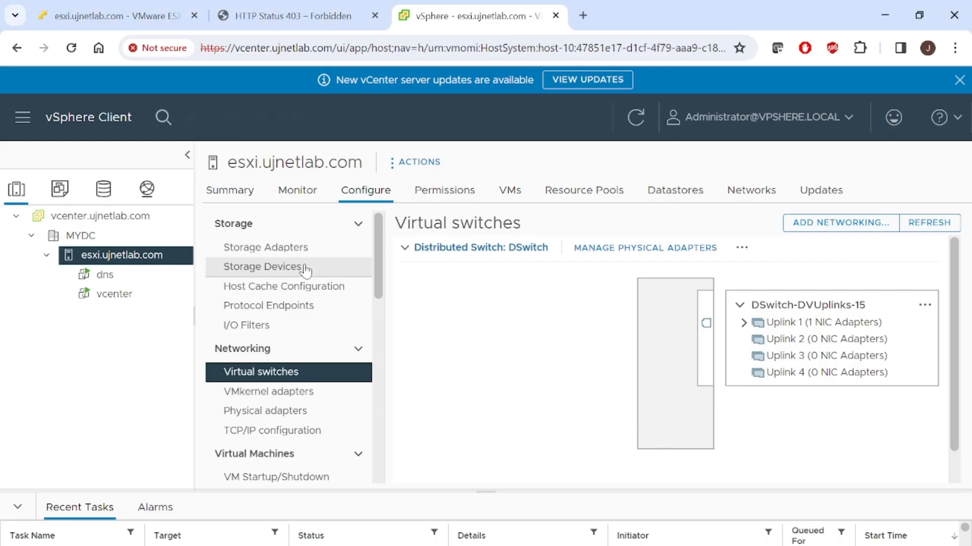
left_click(123, 6)
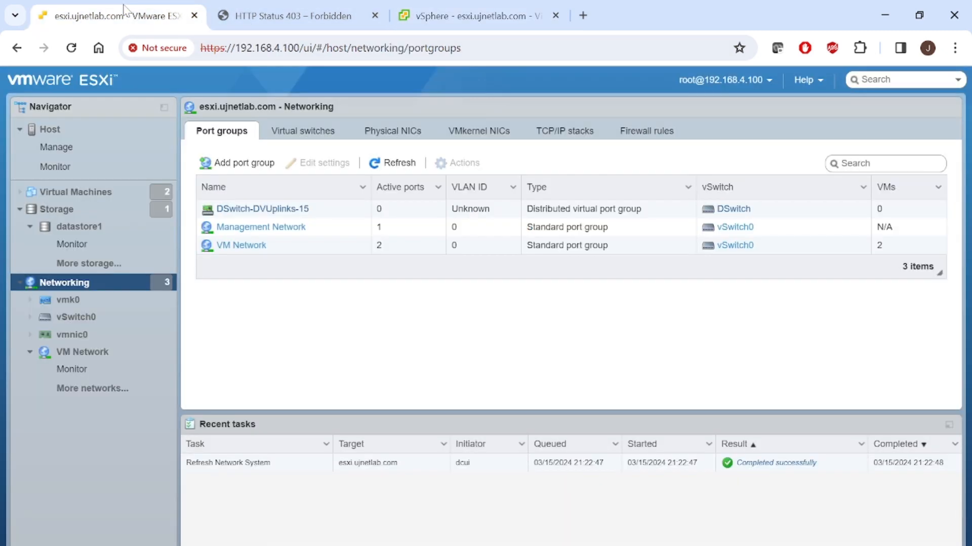
left_click(99, 301)
left_click(110, 361)
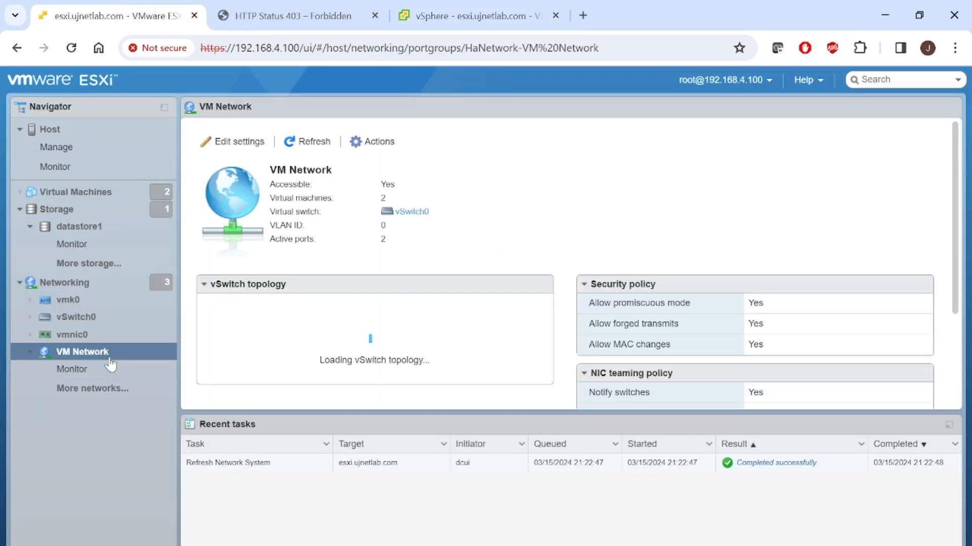
left_click(156, 283)
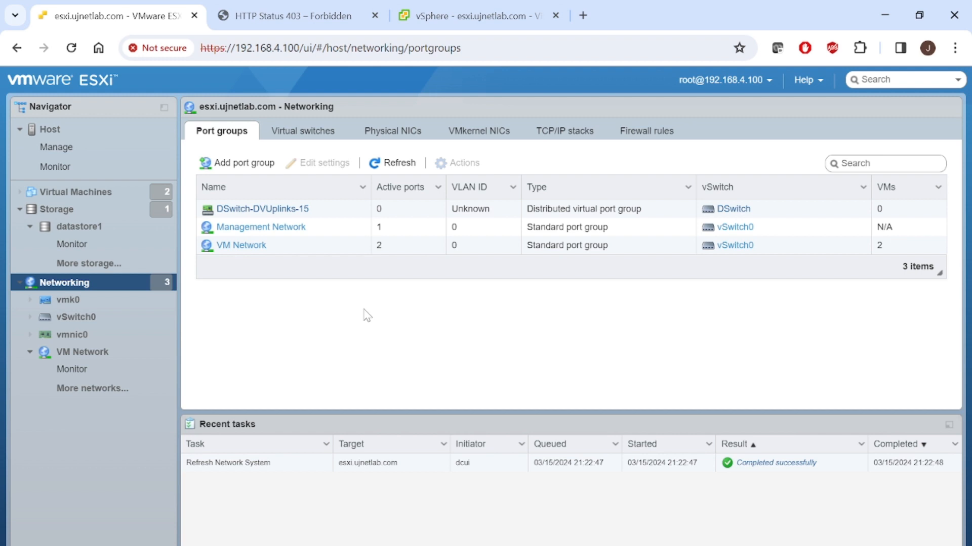
- Open the Management Network port group and examine its vSwitch topology
left_click(273, 229)
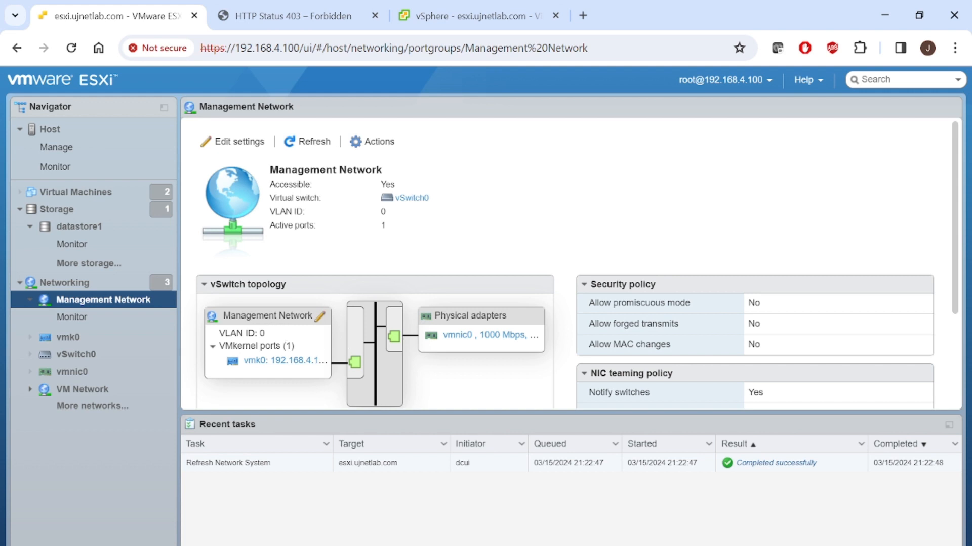
left_click_drag(223, 315, 294, 324)
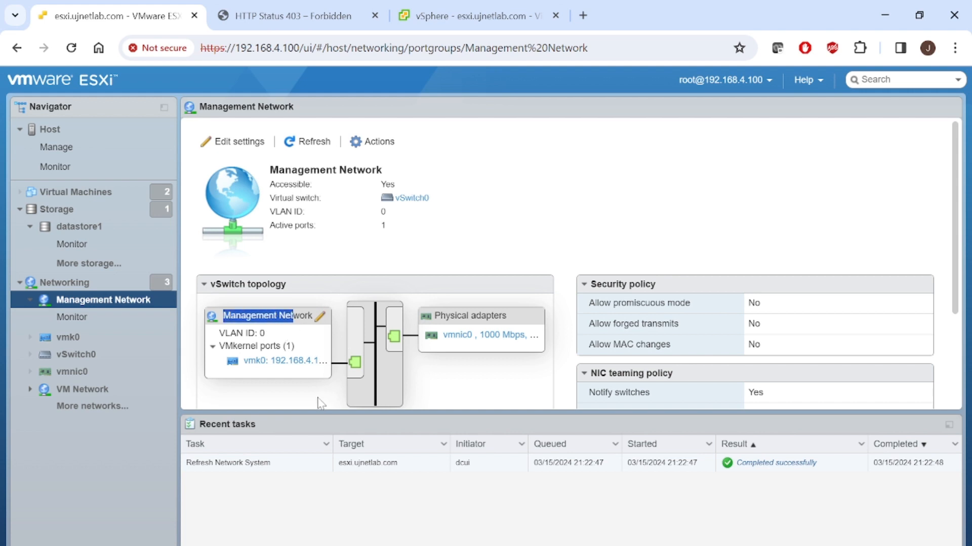
left_click(219, 287)
left_click(219, 287)
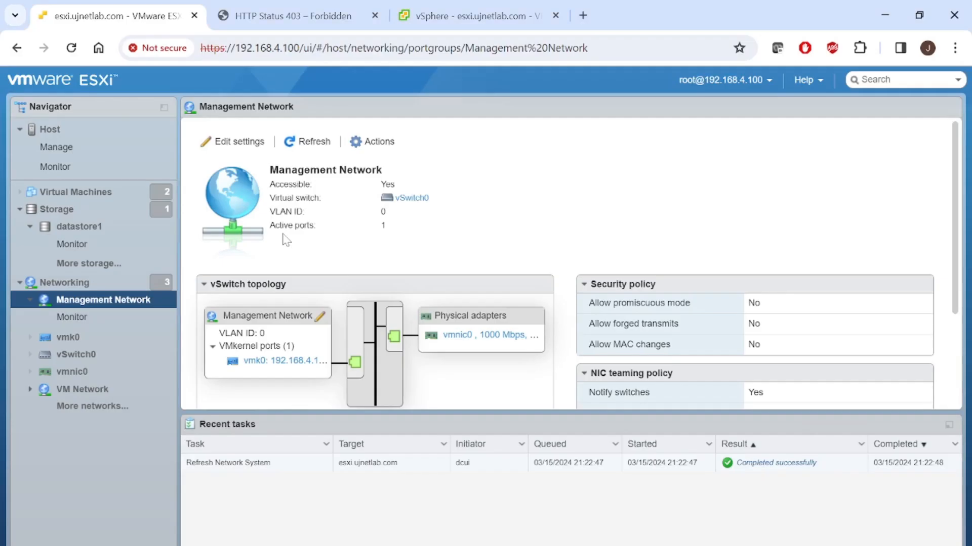
key("alt+Tab")
key("alt+Tab")
key("alt+Tab")
key("alt+Tab")
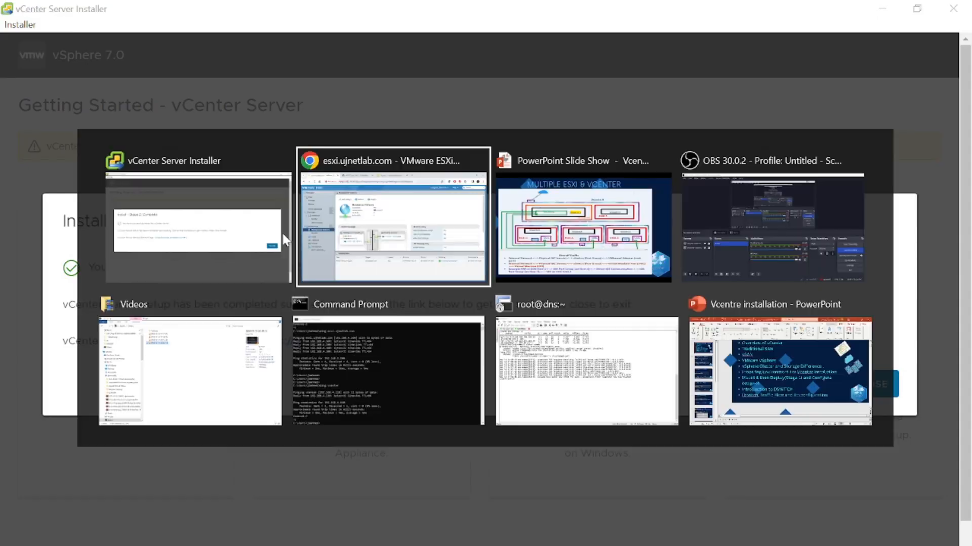
key("alt+Tab")
key("alt+Tab")
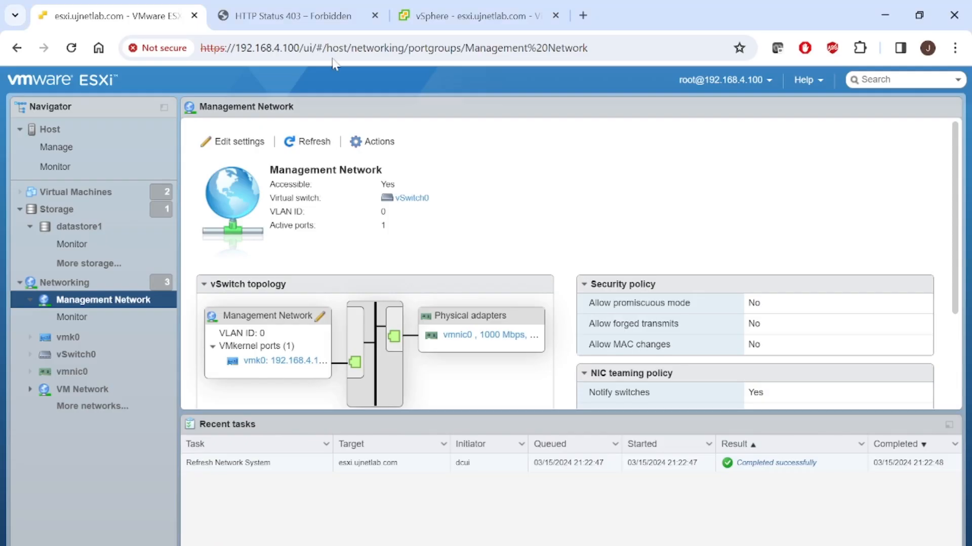
- Switch to vSphere Client and view the VMkernel adapters and virtual switches of host esxi.ujnetlab.com
left_click(441, 16)
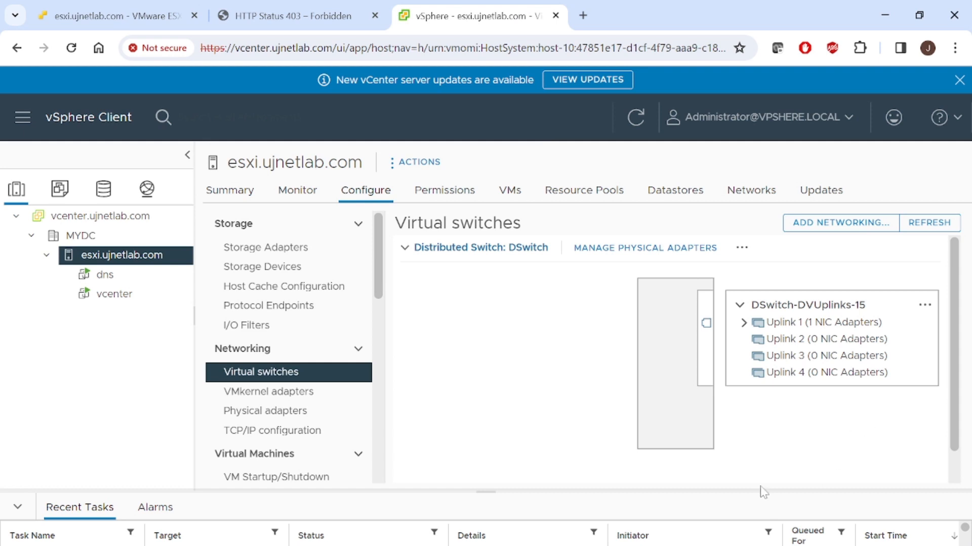
scroll(860, 535, "right", 4)
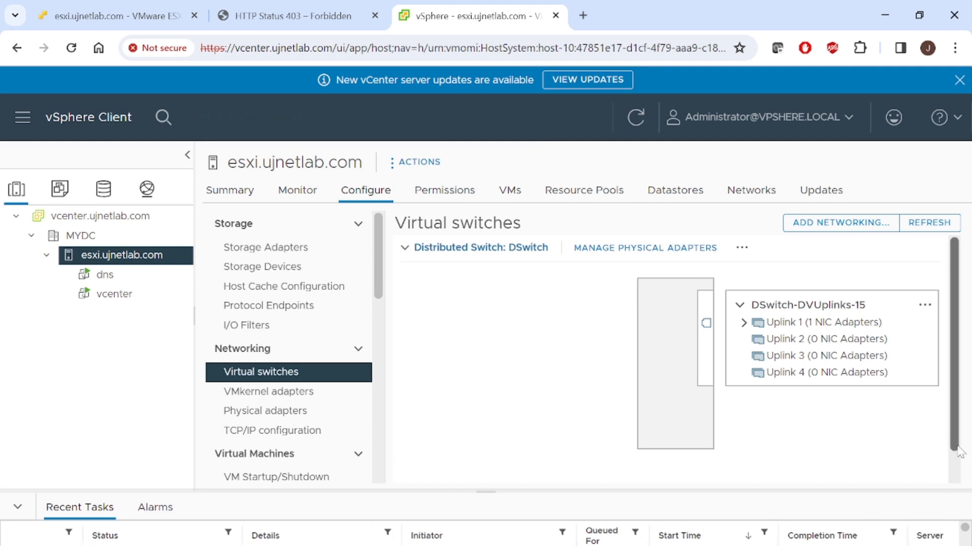
left_click(307, 395)
left_click(298, 374)
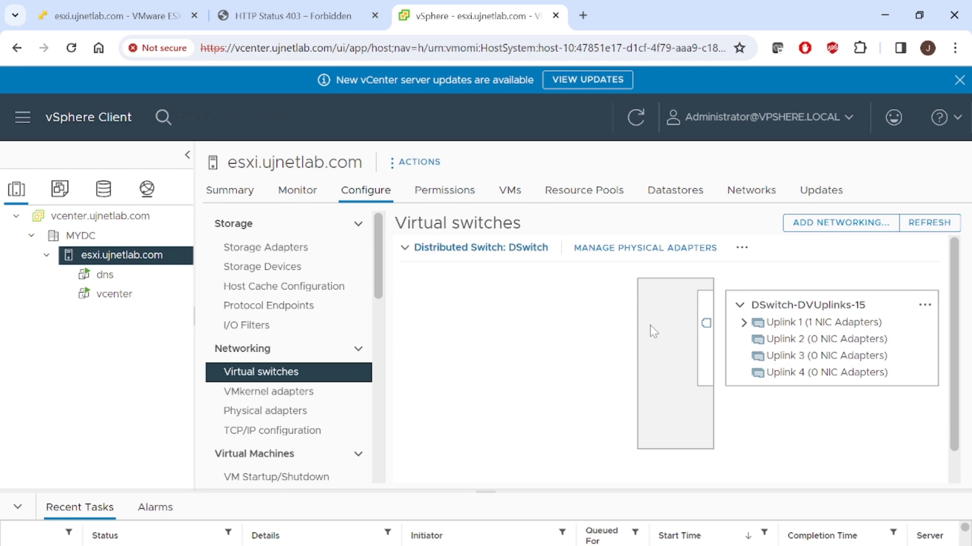
- Switch to the ESXi host client and examine the virtual machines in the vSwitch topology of VM Network
left_click(136, 6)
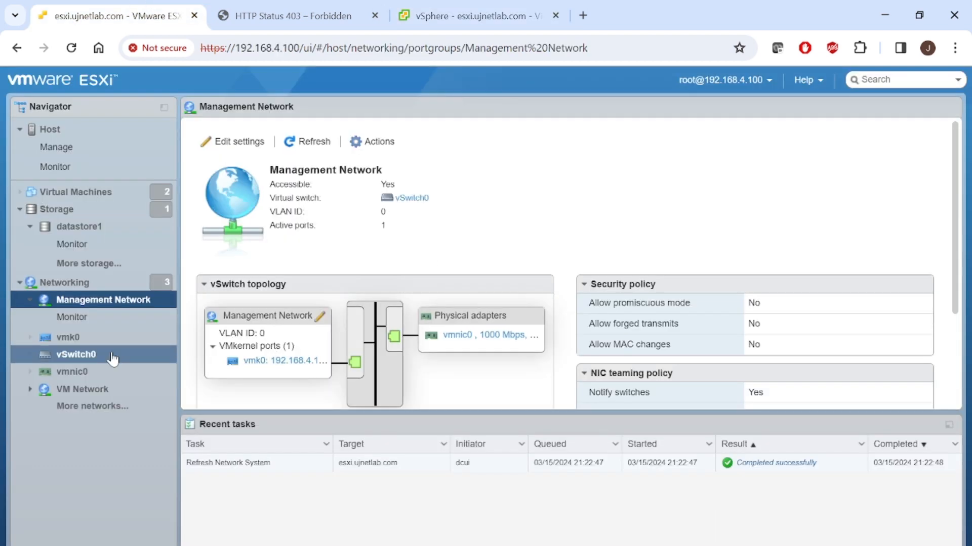
left_click(103, 390)
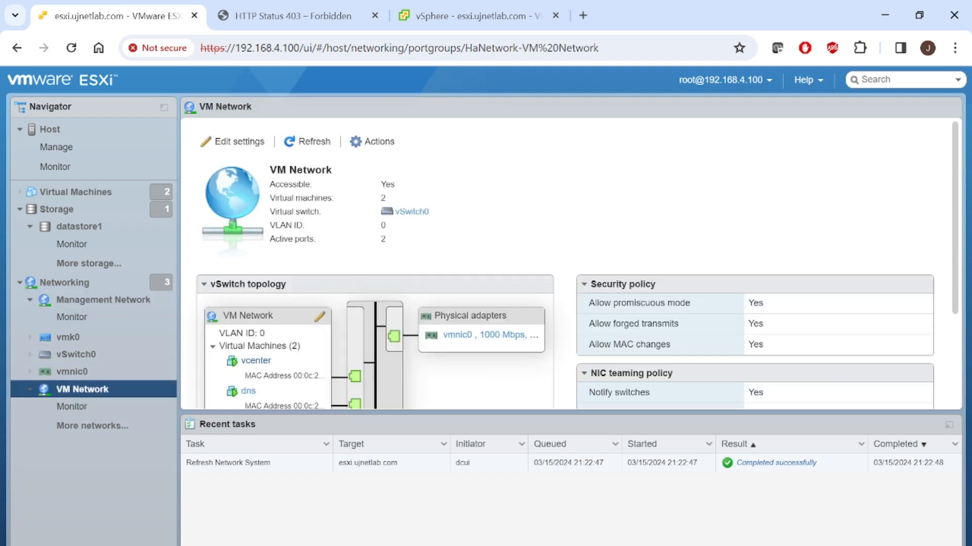
left_click_drag(224, 346, 264, 346)
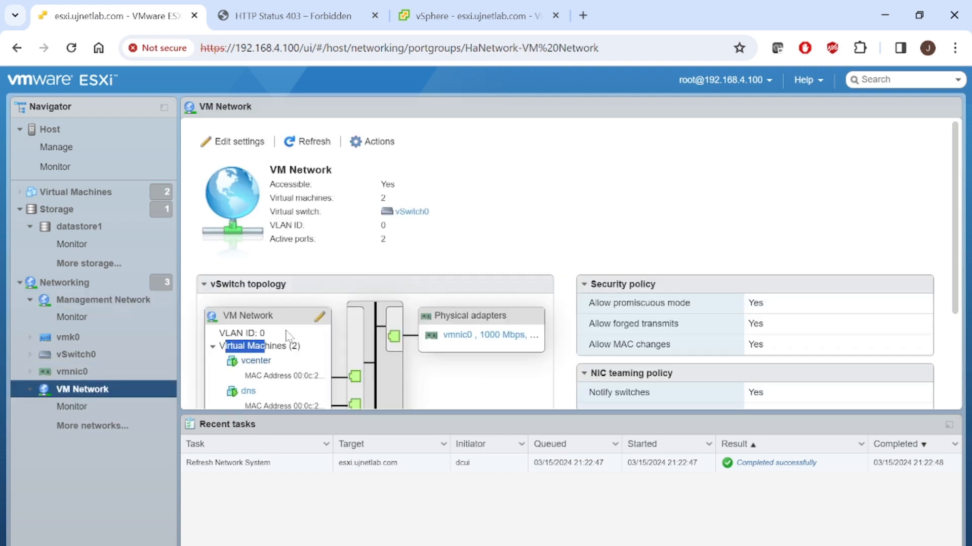
left_click_drag(223, 316, 278, 324)
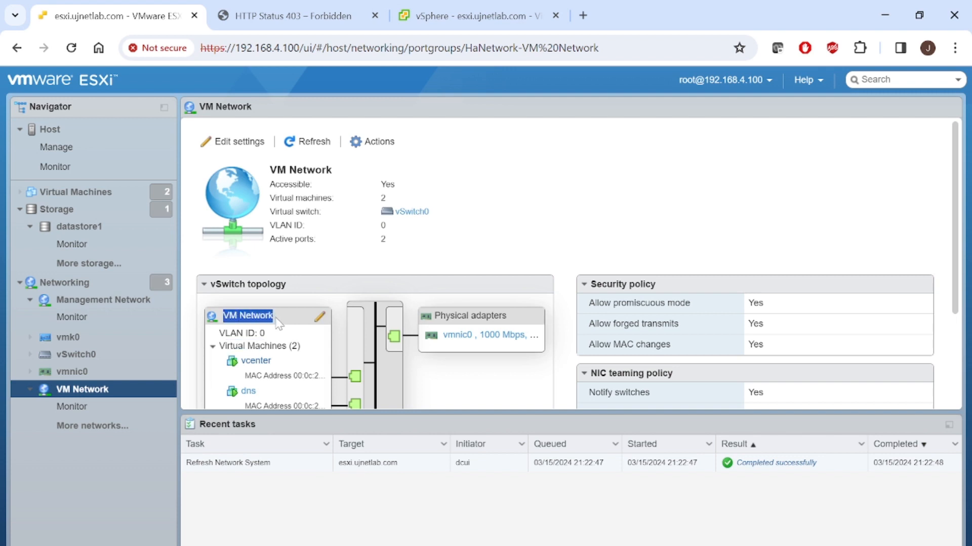
- Compare the host's virtual switches in vSphere Client with VM Network in the ESXi host client, and switch to the PowerPoint slide show
left_click(432, 6)
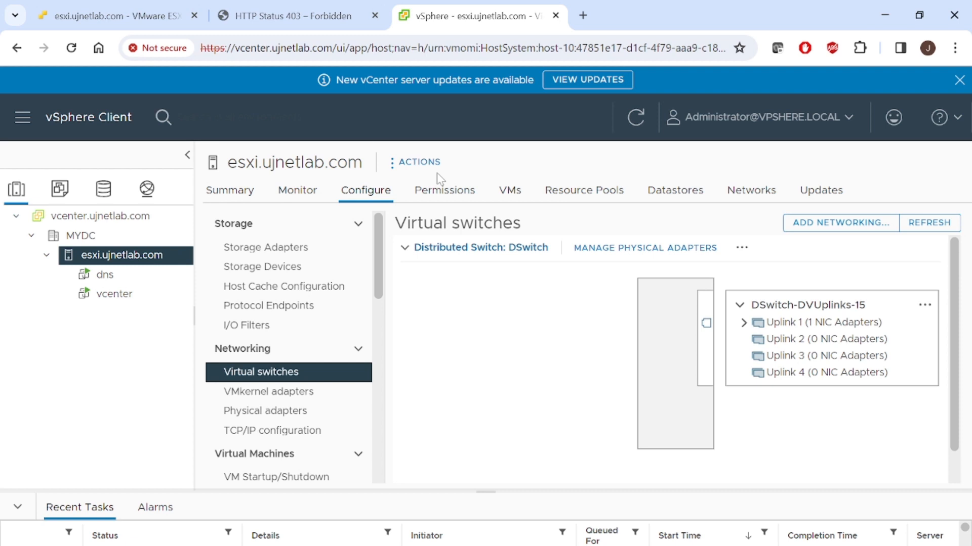
left_click(114, 14)
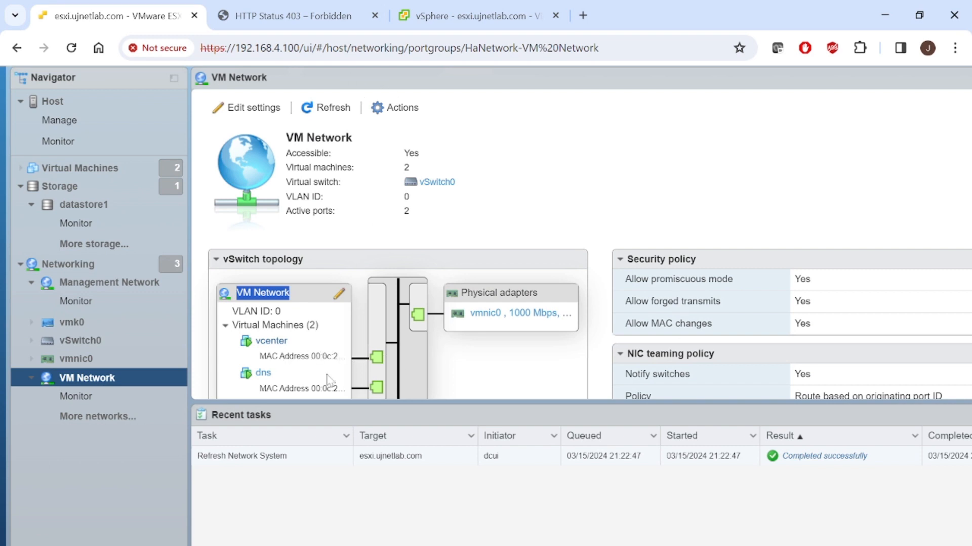
left_click(454, 2)
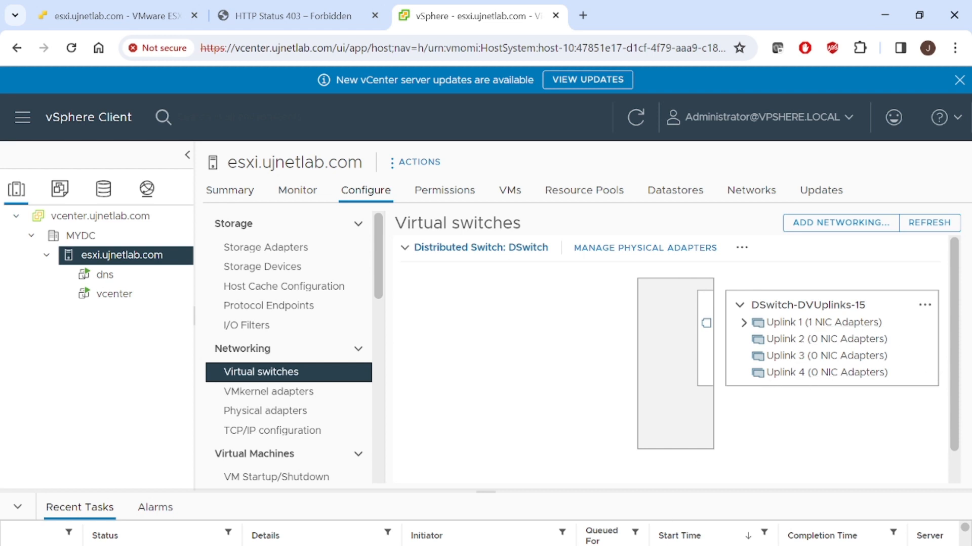
mouse_move(518, 545)
left_click(597, 498)
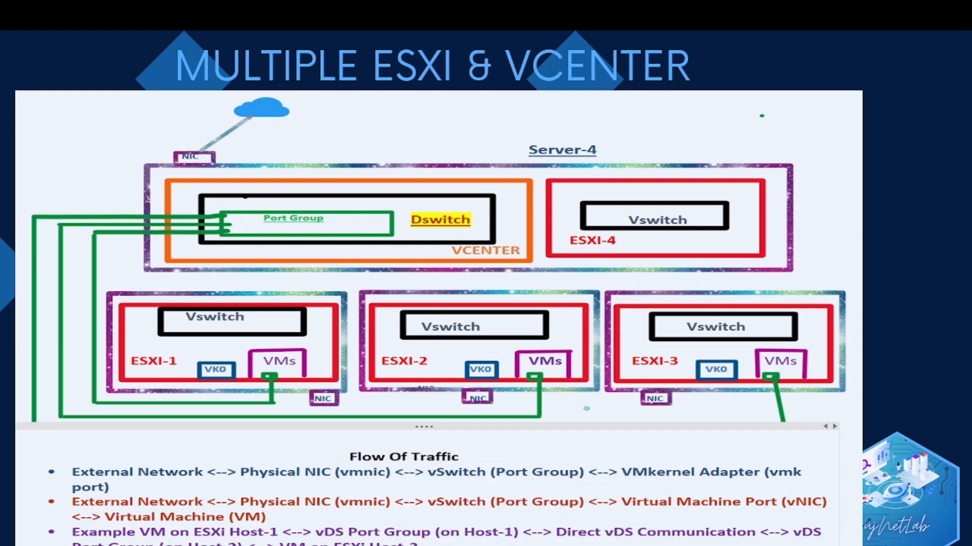